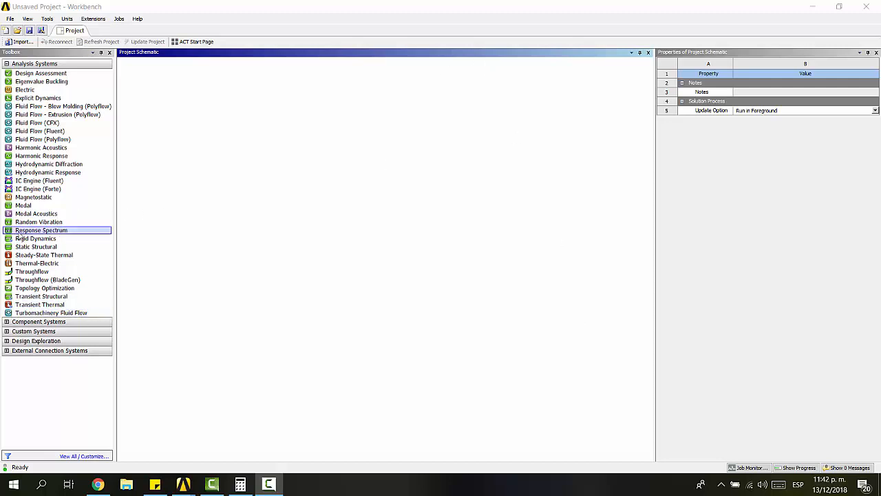
Step: Add a Static Structural analysis system to the project schematic and open its Geometry in DesignModeler
left_click_drag(28, 246, 175, 118)
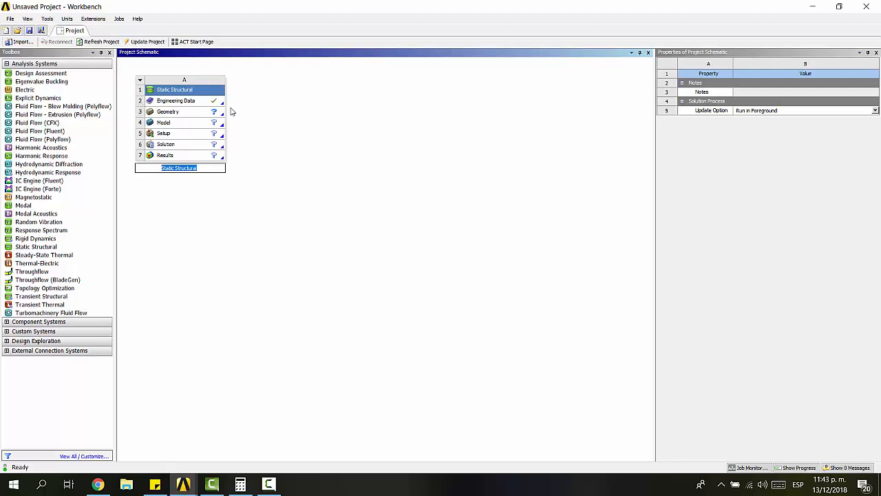
left_click(181, 111)
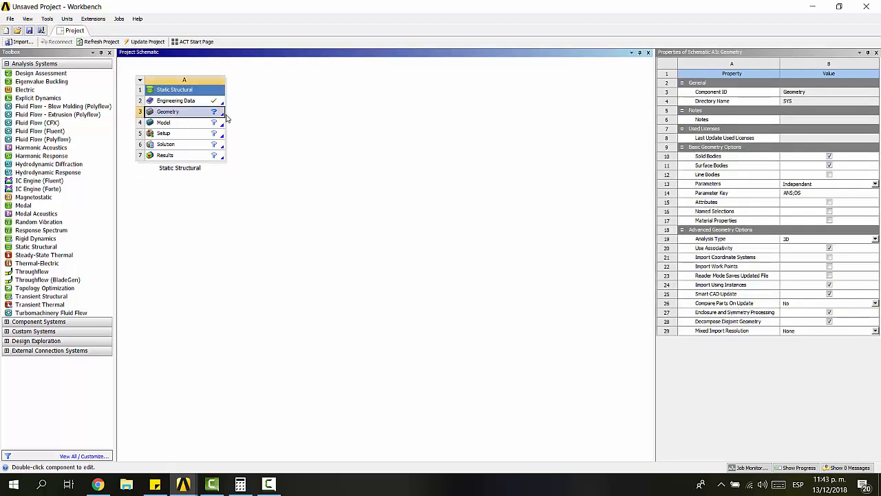
right_click(180, 111)
left_click(249, 127)
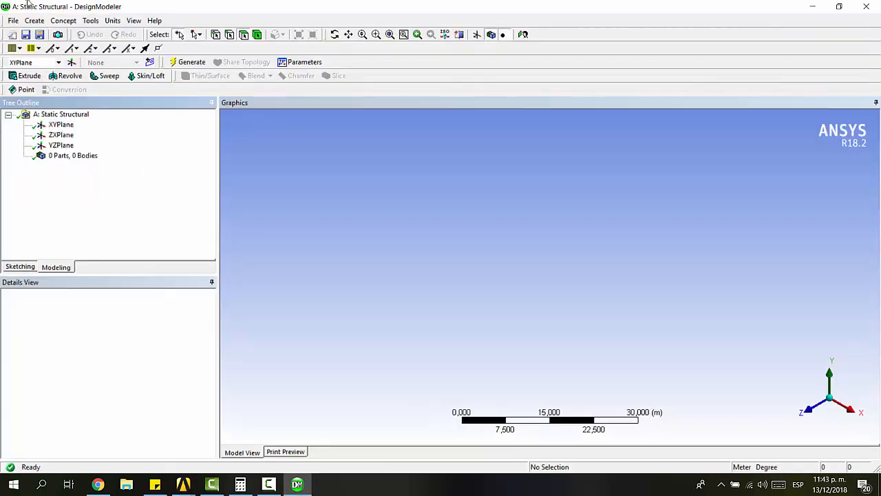
Step: Import the external geometry file GearRackCrank.stp from the desktop and generate the import
left_click(14, 20)
left_click(142, 104)
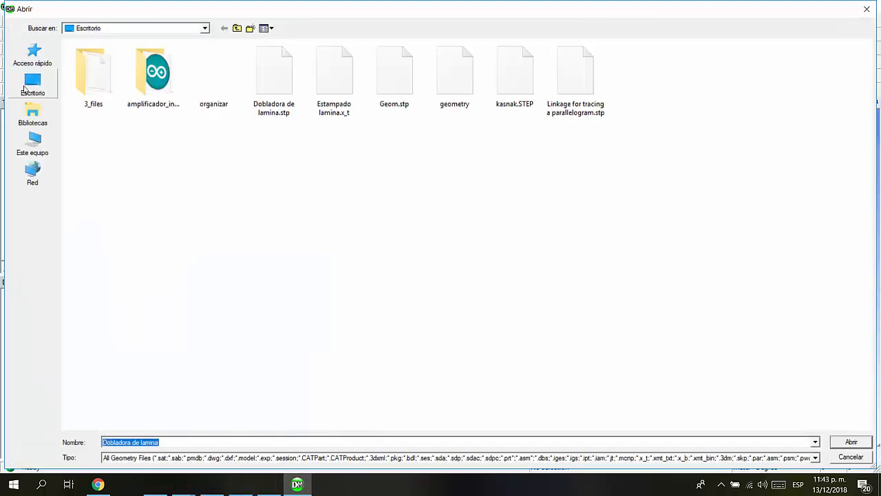
left_click(24, 90)
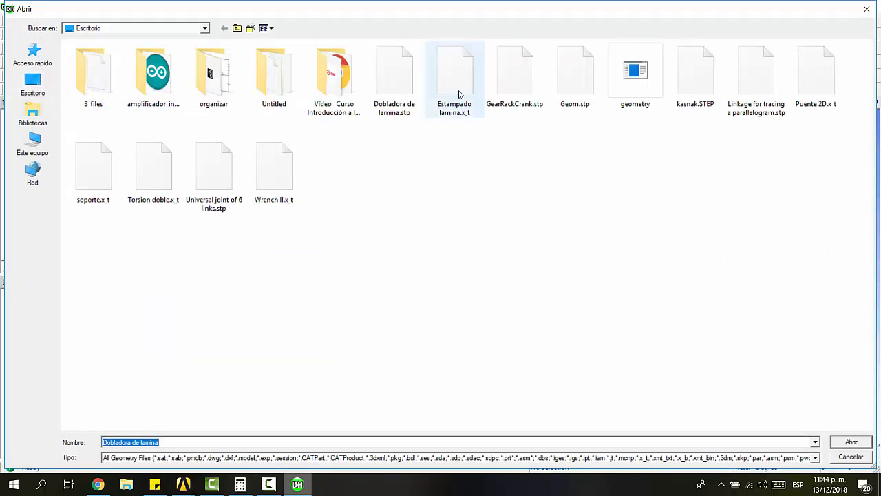
left_click(535, 102)
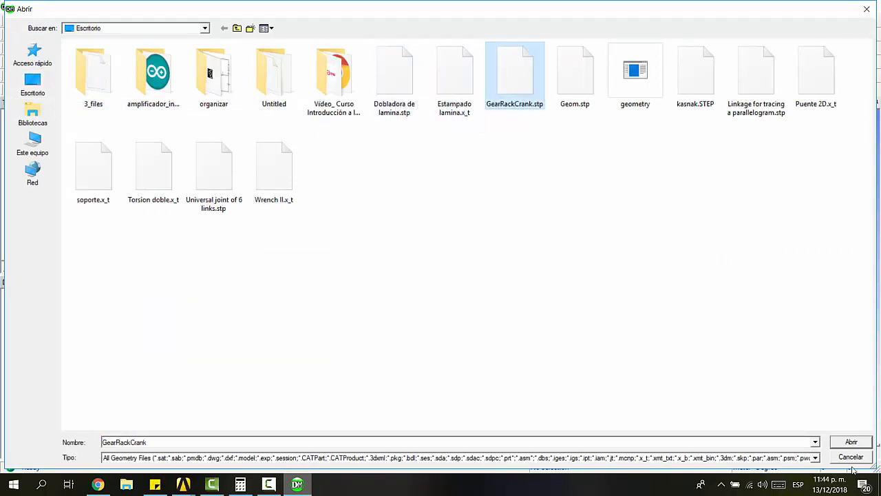
left_click(850, 444)
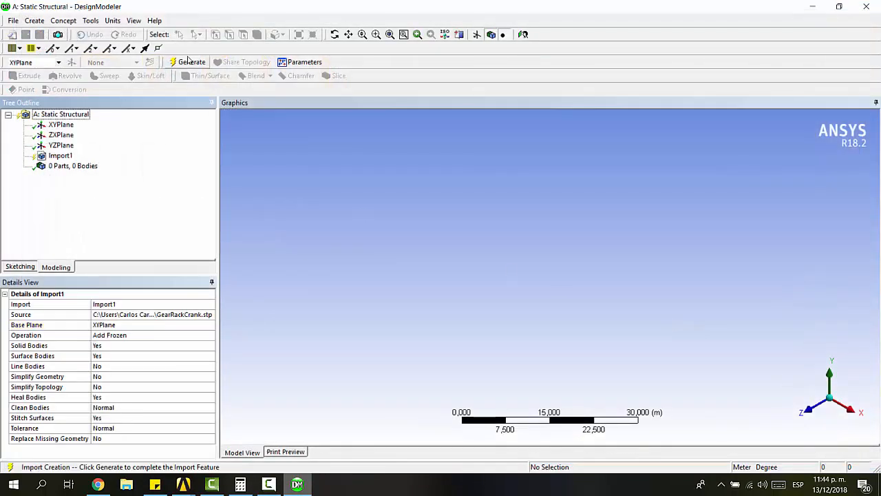
left_click(188, 61)
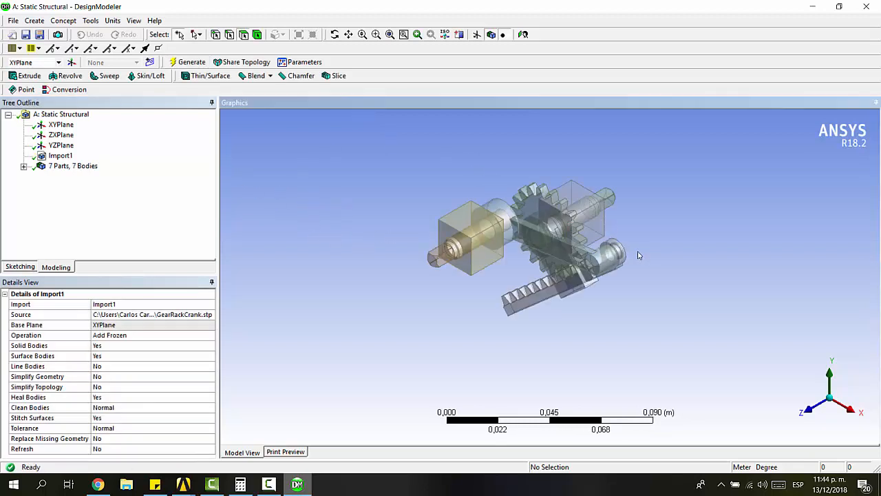
Step: Examine the imported mechanism from several angles, checking the hexagonal shaft ends, the gear, the crank and the rack
middle_click_drag(674, 233, 435, 268)
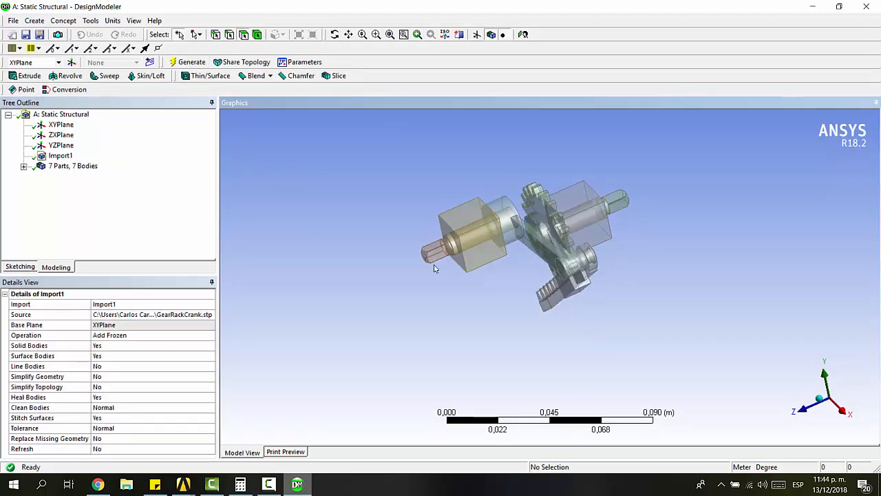
left_click(432, 254)
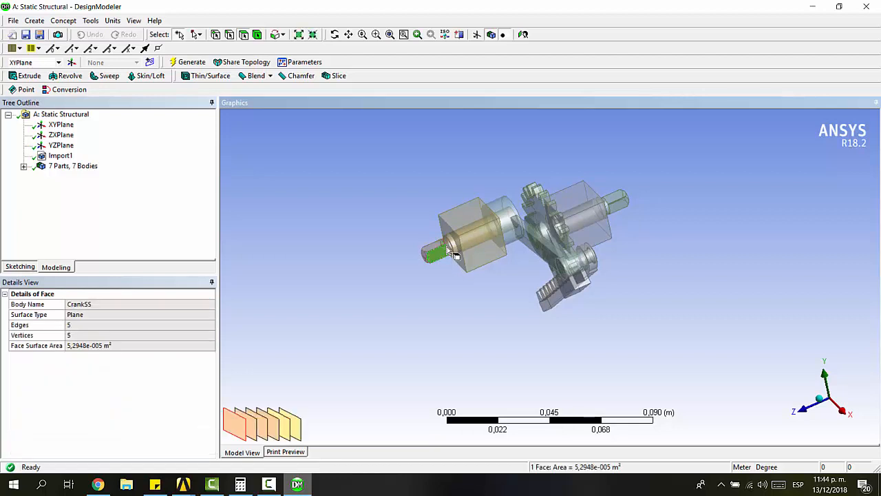
left_click(447, 248)
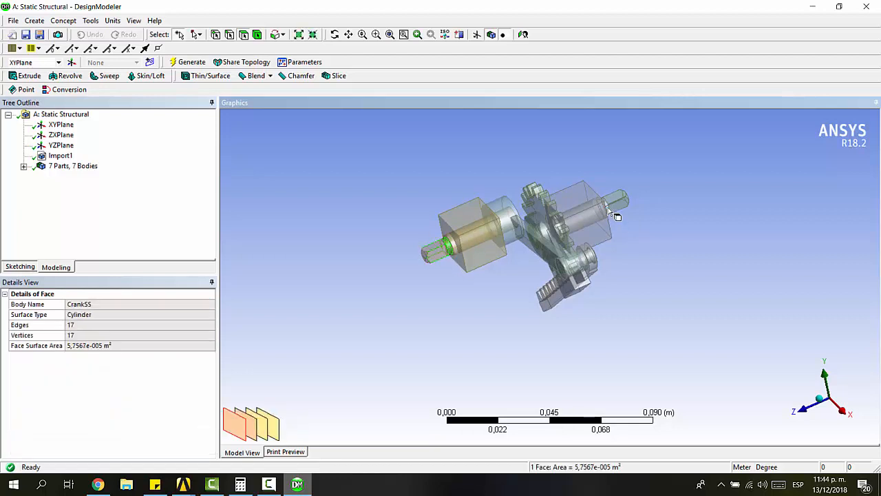
left_click(609, 209)
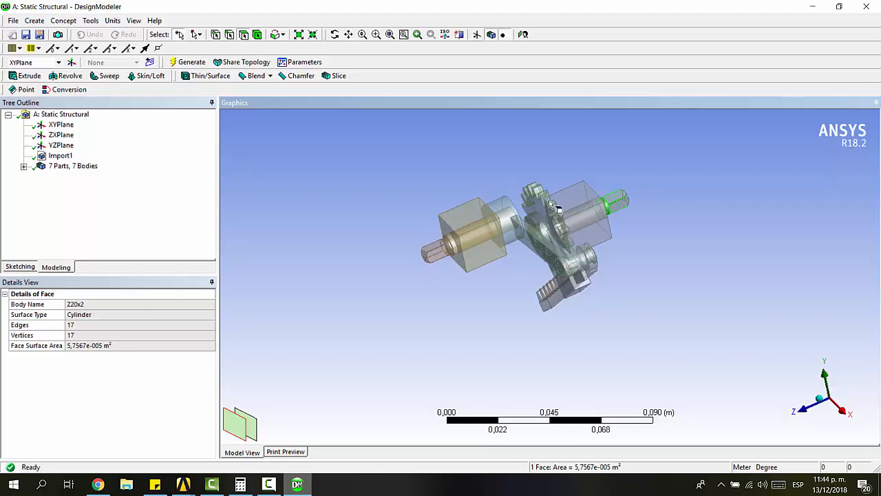
middle_click_drag(568, 297, 653, 284)
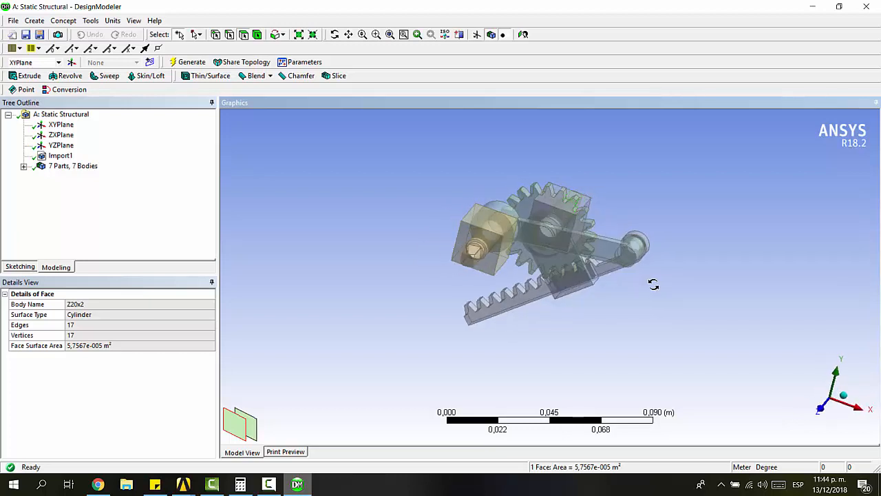
middle_click_drag(620, 256, 572, 283)
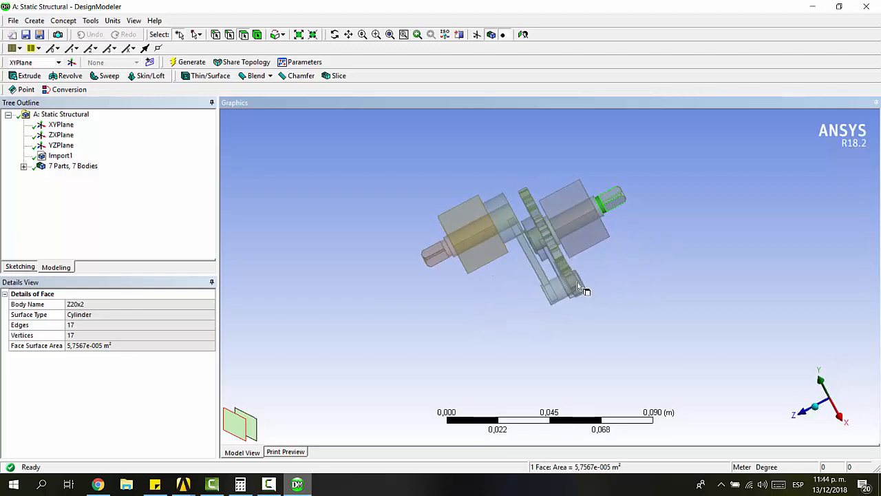
middle_click_drag(665, 319, 572, 295)
middle_click_drag(592, 238, 626, 230)
left_click(541, 201)
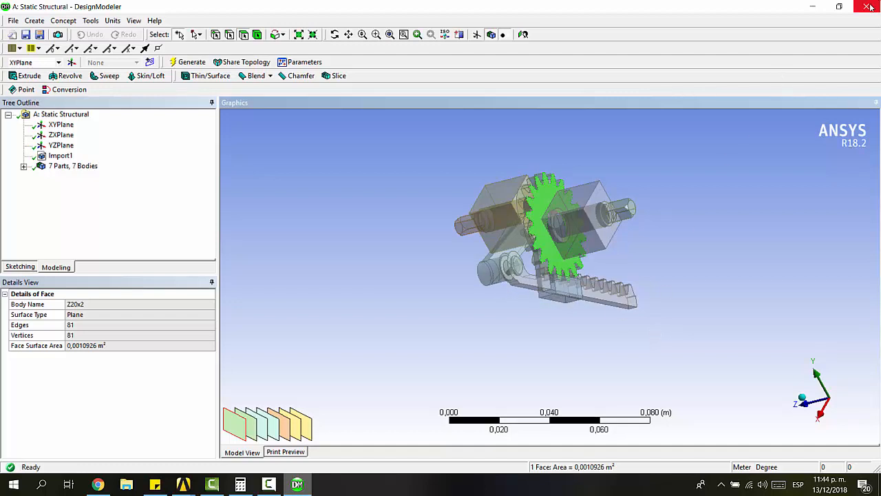
Step: Return to the Workbench project and open the Static Structural system's Model in Mechanical
mouse_move(180, 485)
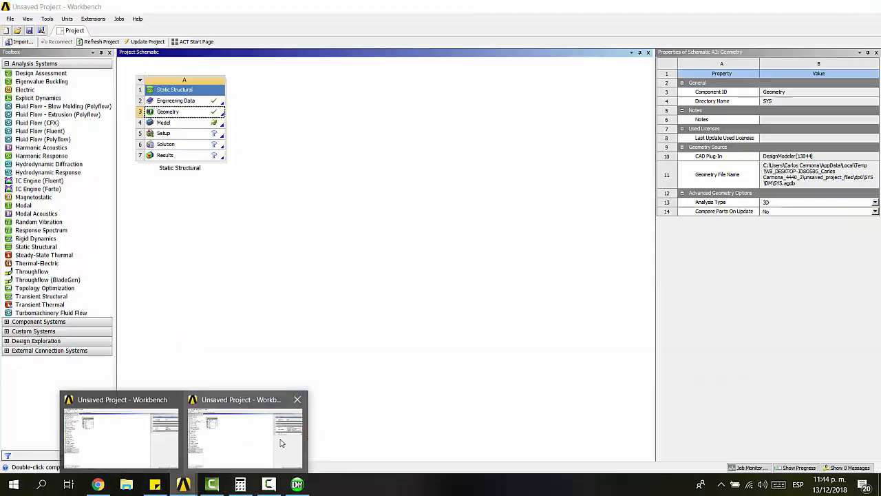
left_click(281, 442)
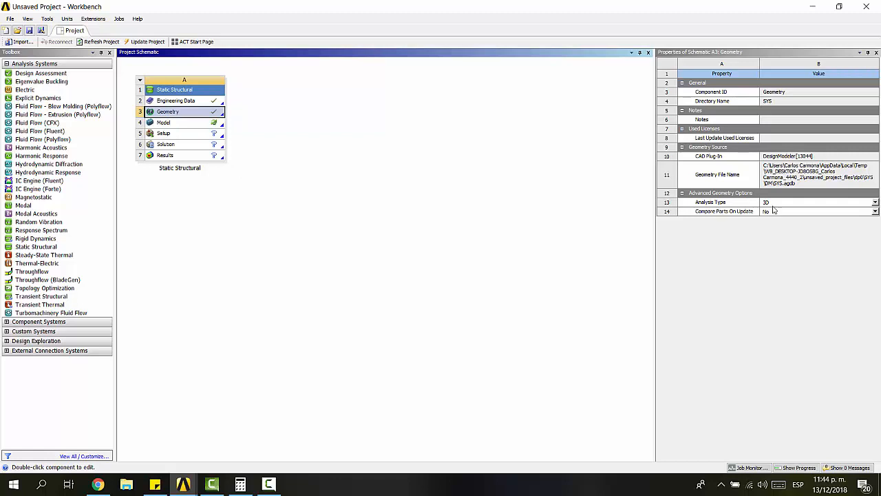
double_click(197, 125)
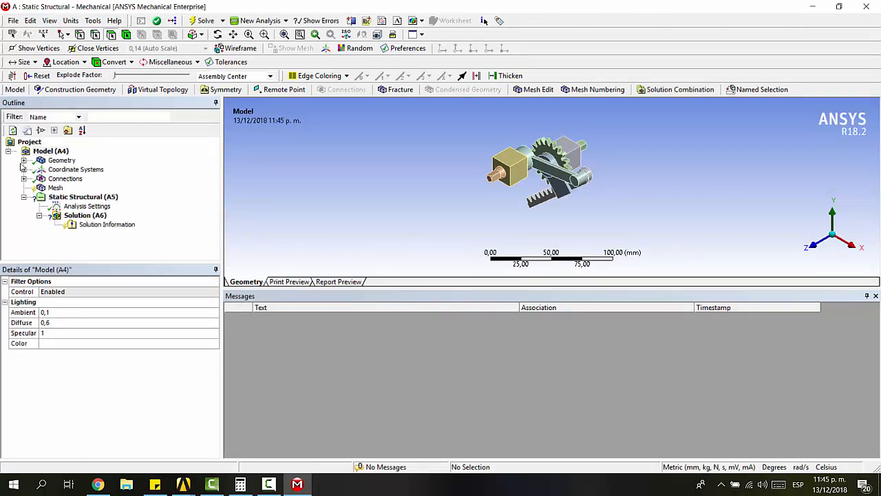
Step: Set the stiffness behavior of all seven bodies, from RackM2SS to the last Bearing, to Rigid
left_click(77, 169)
left_click(75, 223)
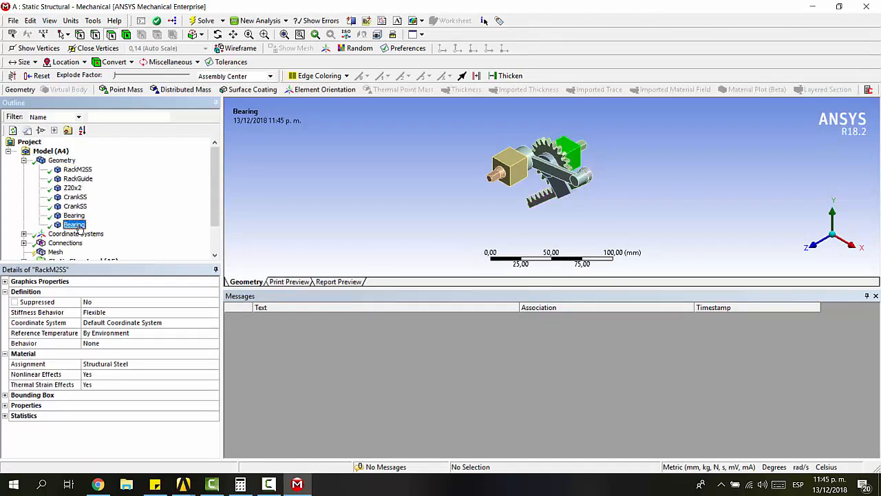
left_click(77, 169, "shift")
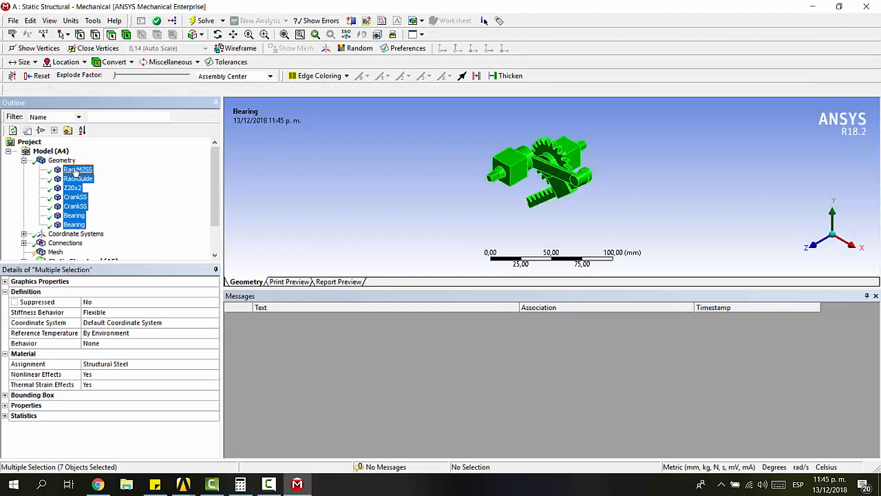
left_click(117, 322)
left_click(173, 312)
left_click(186, 312)
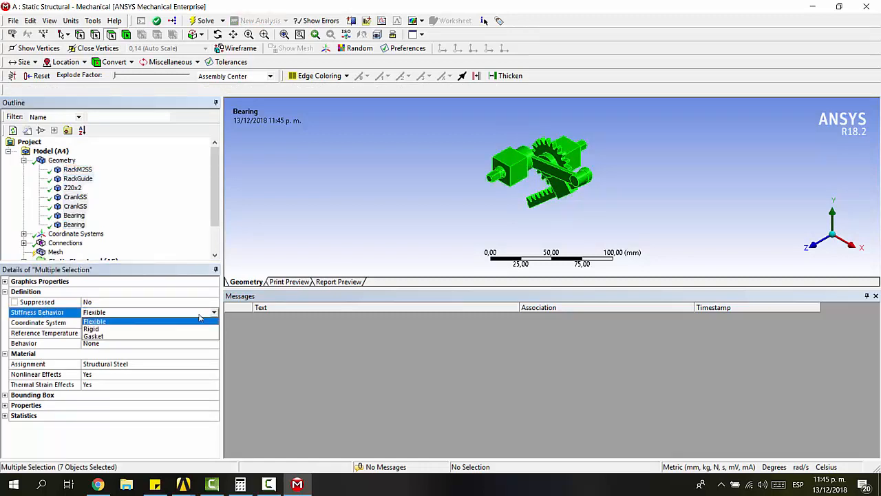
left_click(188, 329)
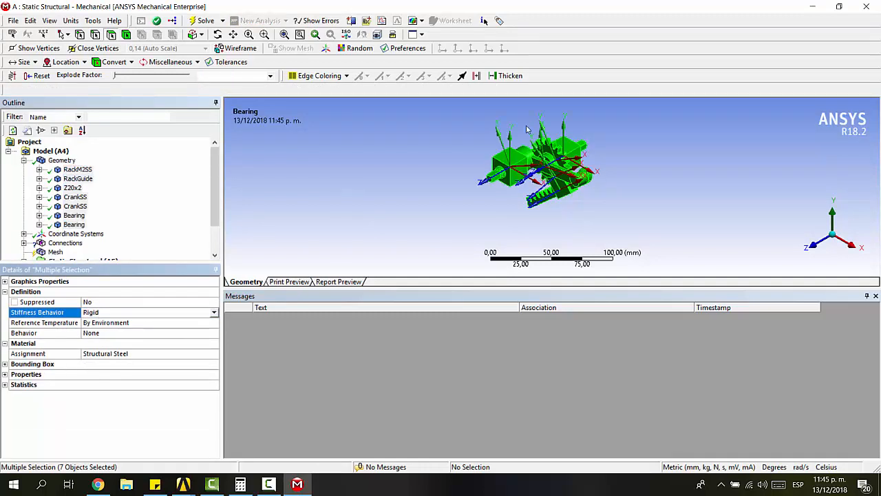
right_click_drag(641, 210, 641, 210)
middle_click_drag(551, 159, 522, 184)
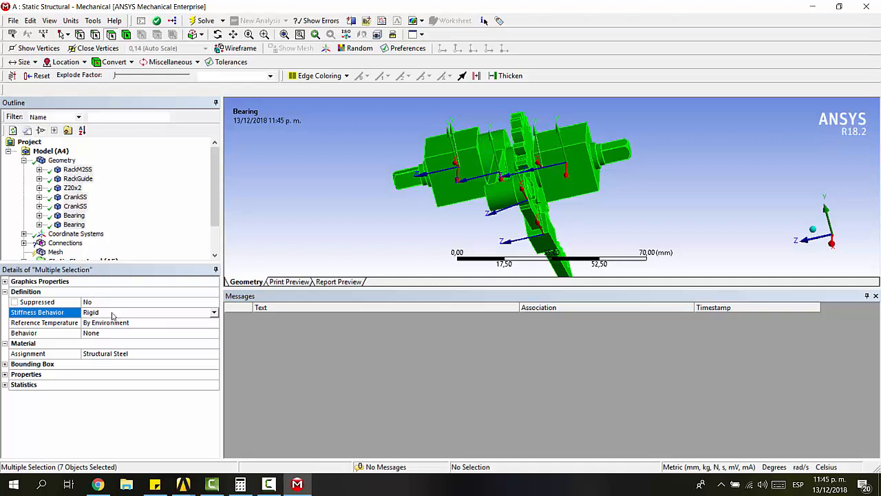
Step: Delete the automatically generated Contacts group from the Connections and confirm the deletion
left_click(23, 159)
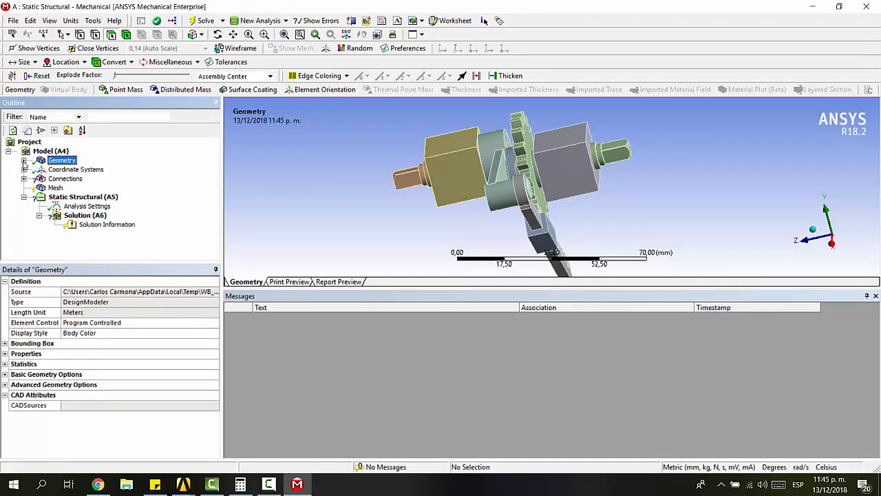
left_click(23, 178)
left_click(76, 188)
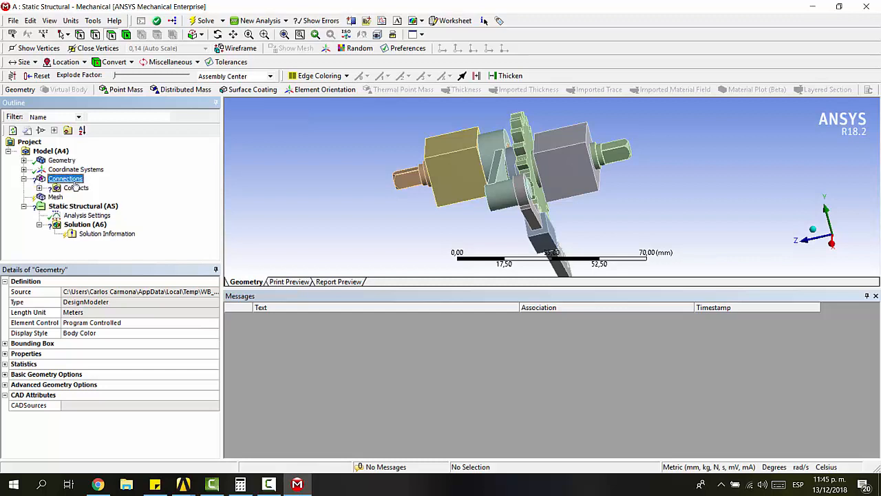
key("Delete")
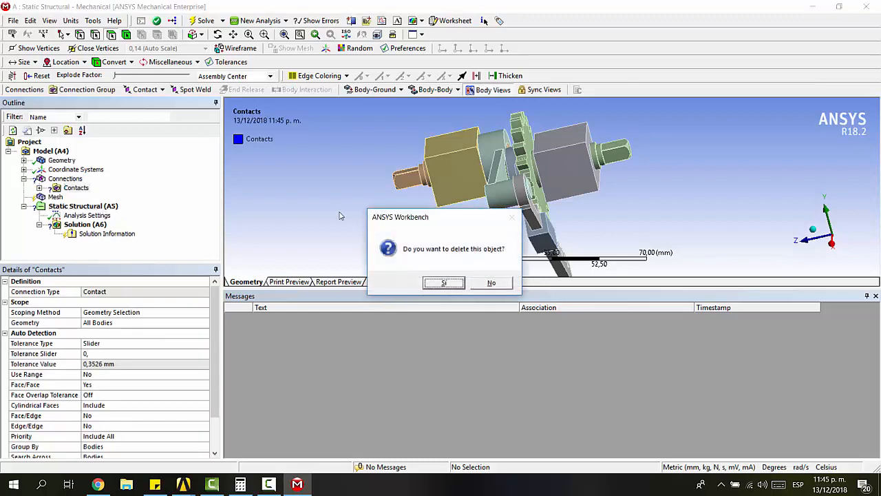
left_click(443, 284)
Step: Add a fixed body-to-ground joint and scope it to the bottom faces of the two bearing blocks
middle_click_drag(380, 216, 491, 216)
scroll(665, 213, "down", 3)
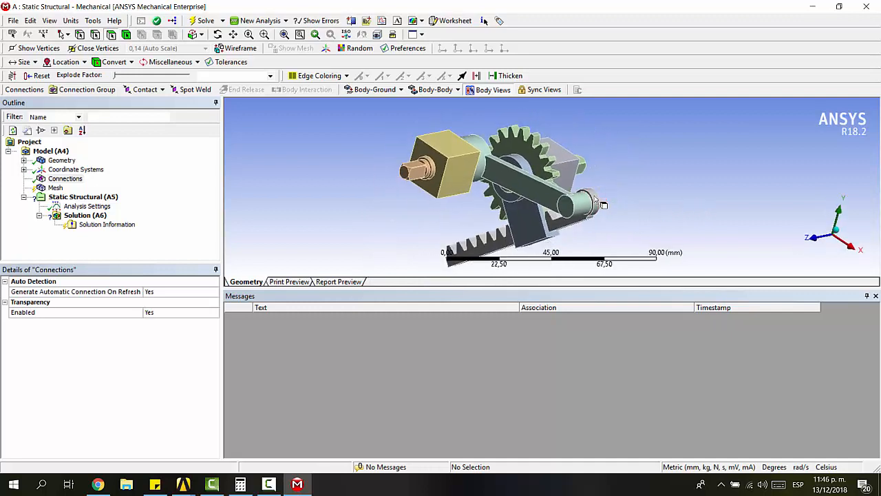
scroll(613, 195, "up", 3)
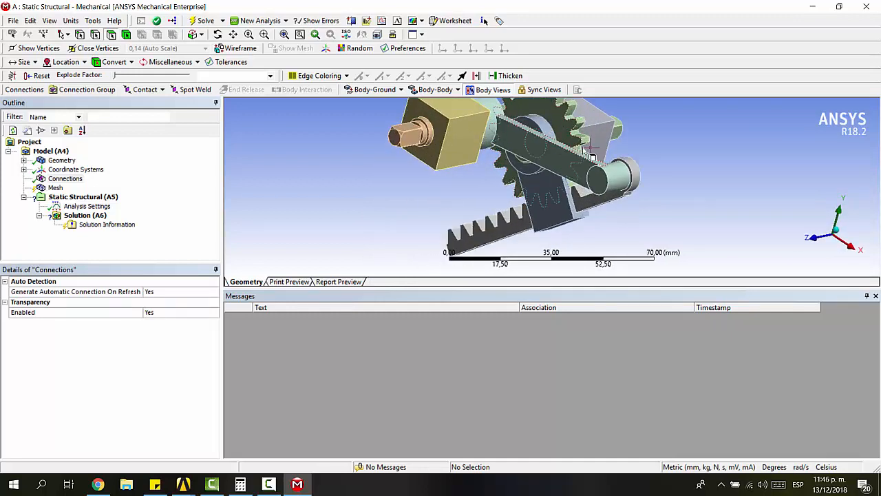
scroll(632, 173, "down", 3)
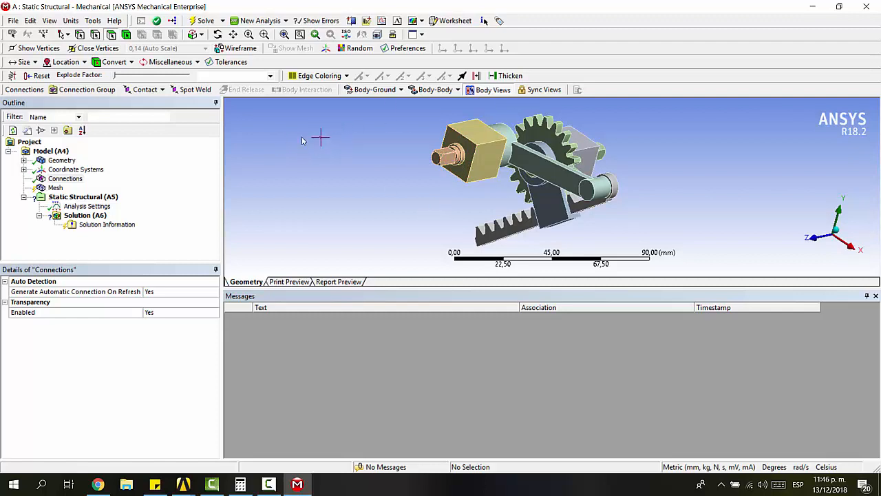
left_click(364, 90)
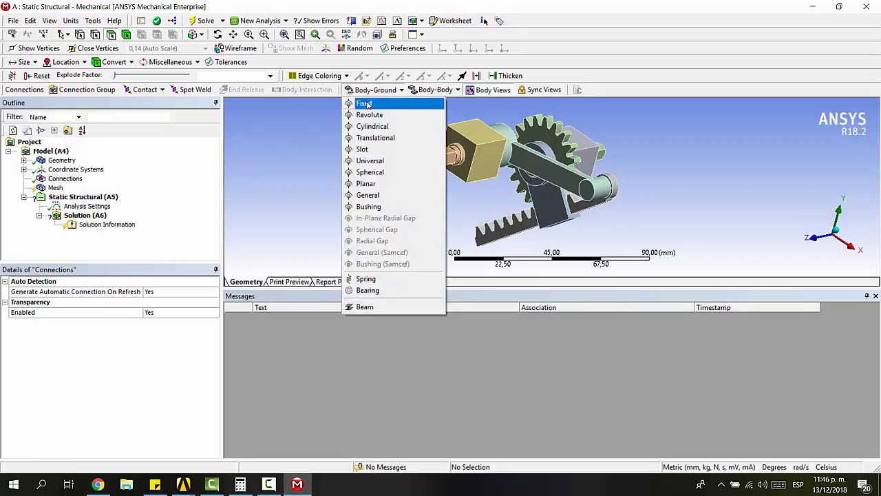
left_click(368, 104)
middle_click_drag(405, 238, 339, 241)
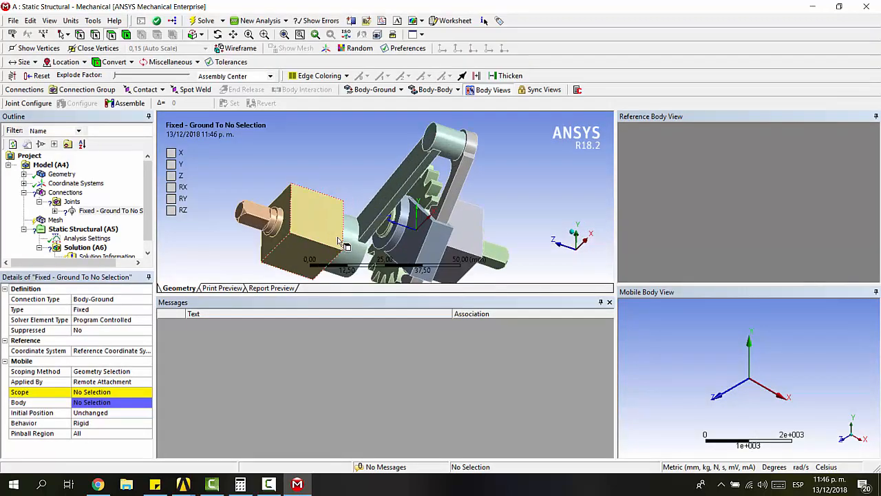
middle_click_drag(434, 223, 435, 181)
left_click(305, 219)
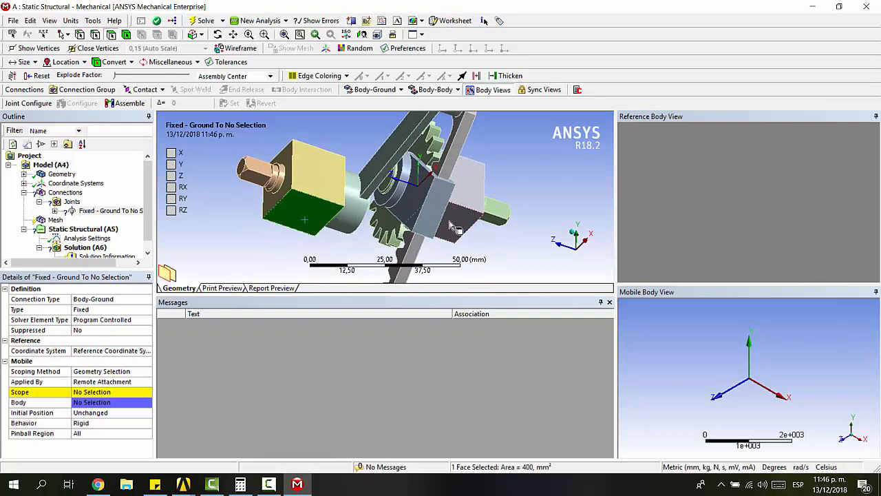
left_click(451, 226, "ctrl")
left_click(103, 391)
left_click(88, 392)
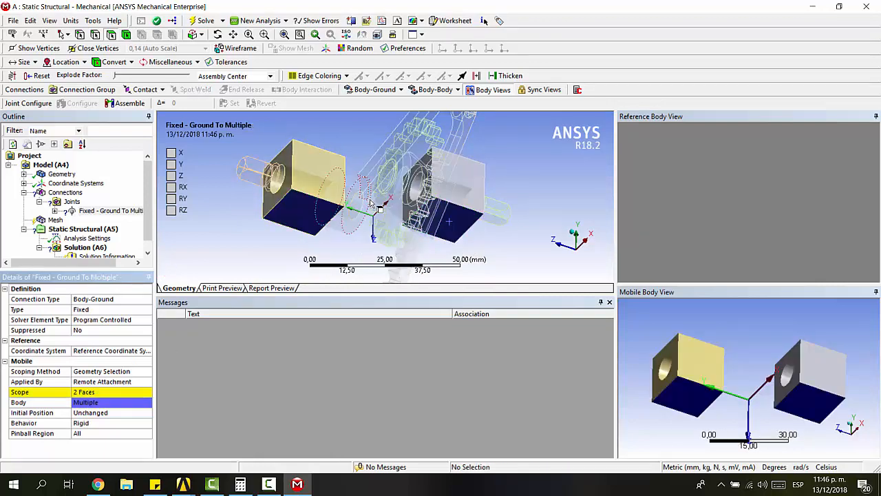
mouse_move(373, 220)
middle_mouse_down()
mouse_move(413, 227)
mouse_move(347, 230)
mouse_move(368, 222)
middle_mouse_up()
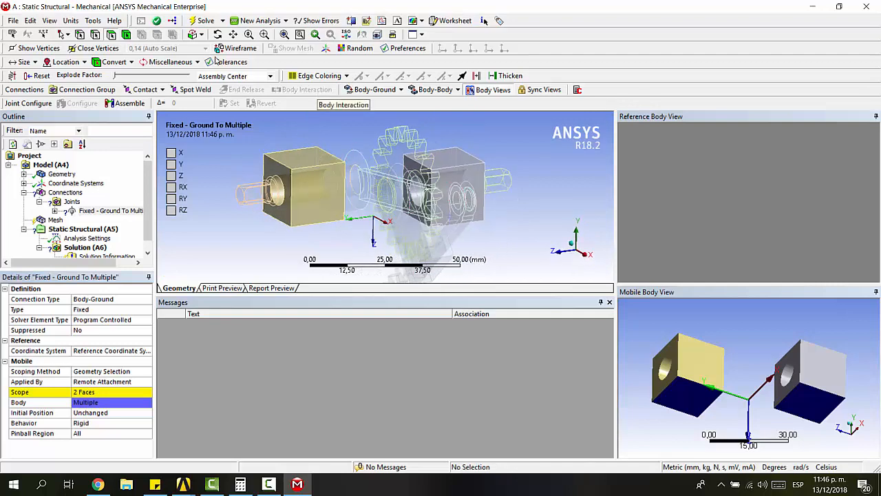
scroll(115, 229, "down", 1)
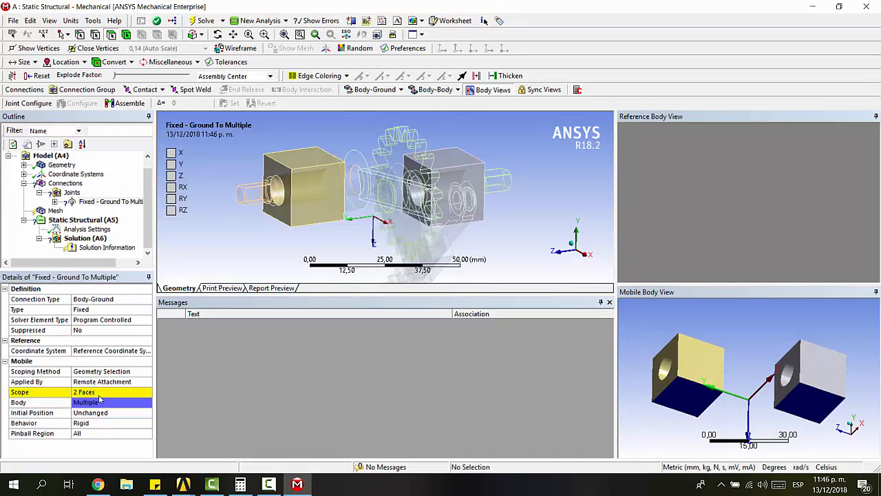
Step: Rescope the fixed body-to-ground joint to only the bottom face of the yellow bearing block on the crank side
left_click(113, 392)
scroll(413, 230, "down", 5)
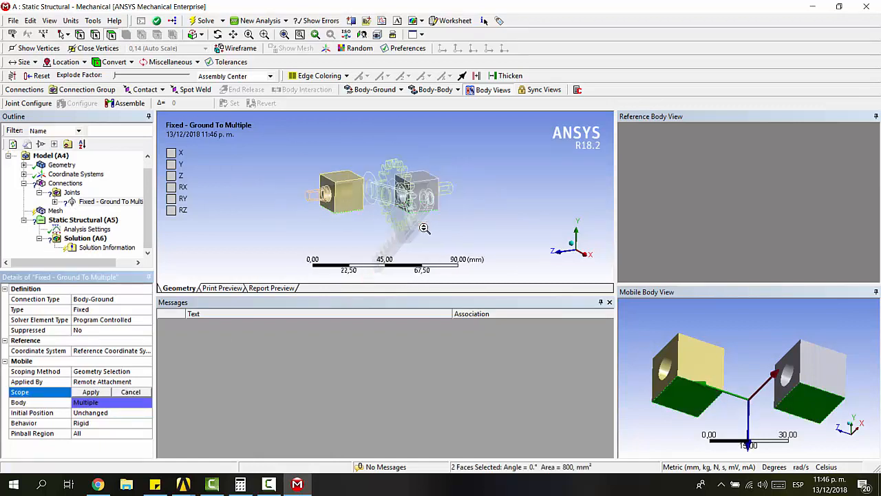
middle_click_drag(443, 218, 420, 196)
left_click(356, 229)
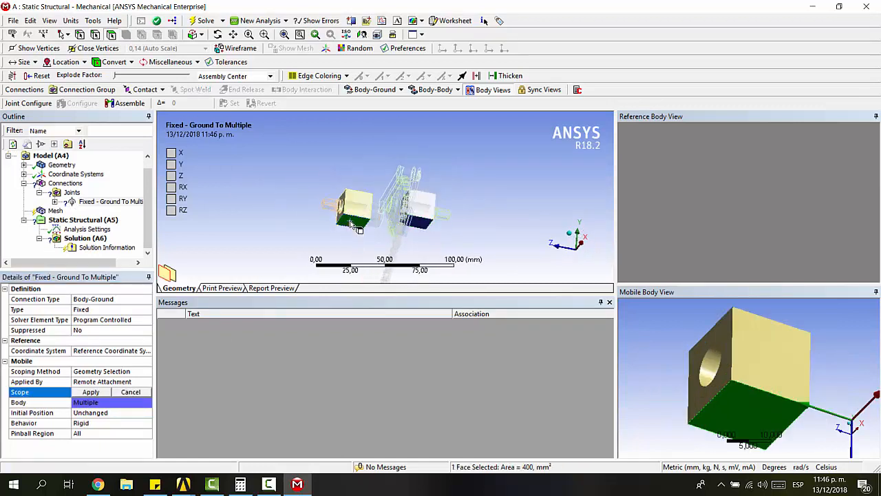
left_click(91, 391)
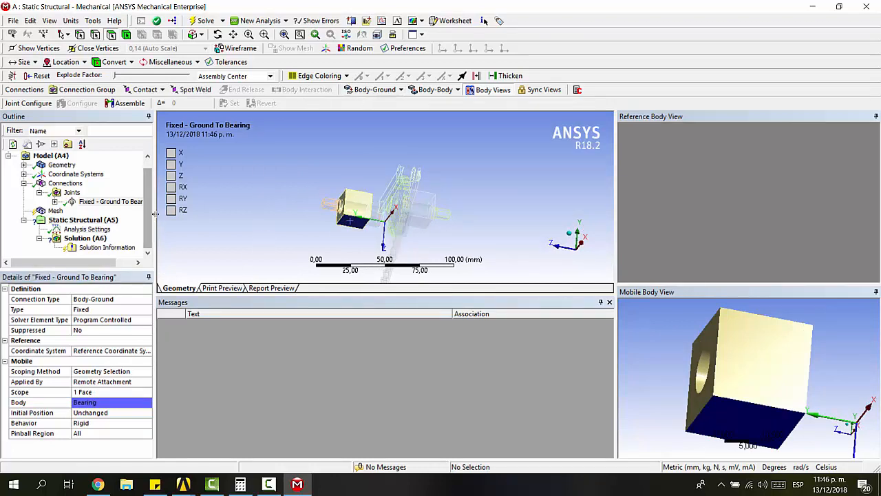
Step: Add a second fixed body-to-ground joint scoped to the bottom face of the grey bearing block
left_click_drag(156, 214, 157, 211)
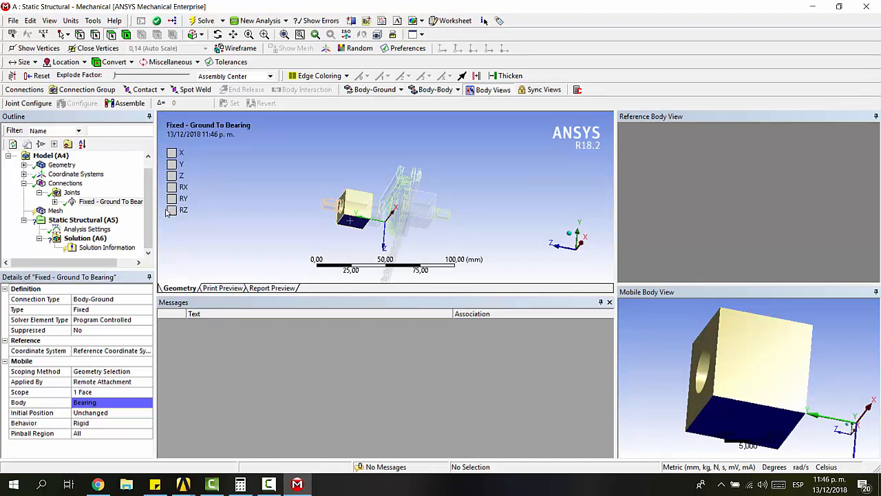
left_click_drag(157, 211, 200, 210)
left_click(376, 91)
left_click(364, 103)
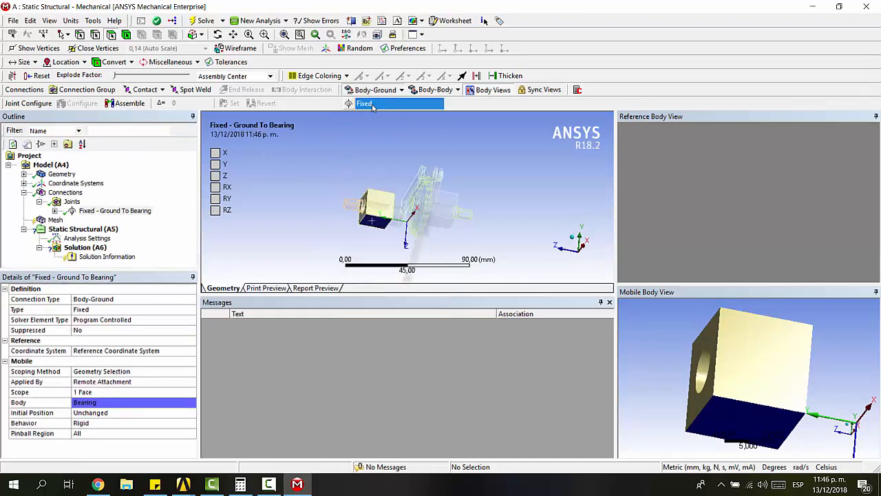
left_click(444, 223)
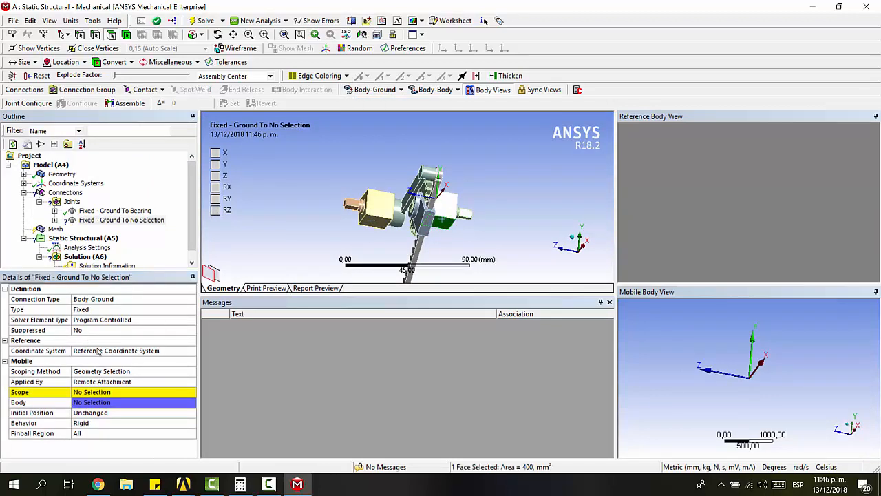
left_click(124, 392)
left_click(99, 392)
Step: Add a body-to-body revolute joint and scope its reference side to the hole surface of the yellow bearing block
middle_click_drag(354, 207, 365, 216)
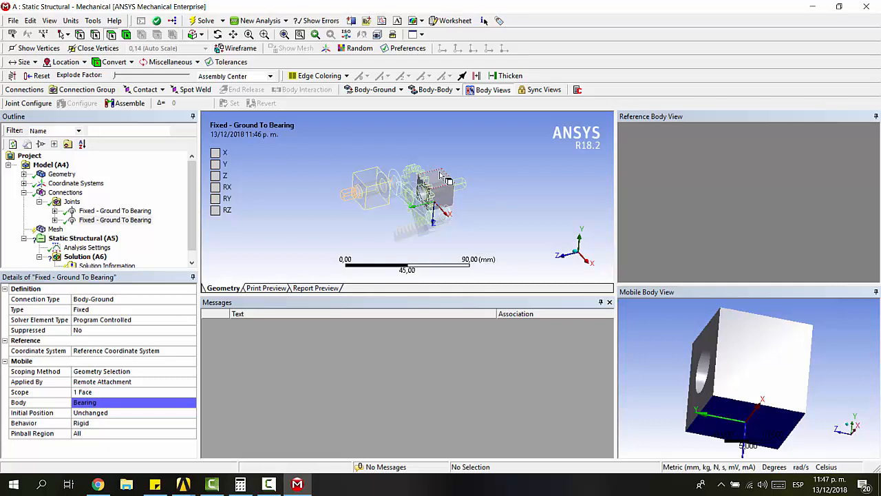
right_click_drag(329, 164, 402, 209)
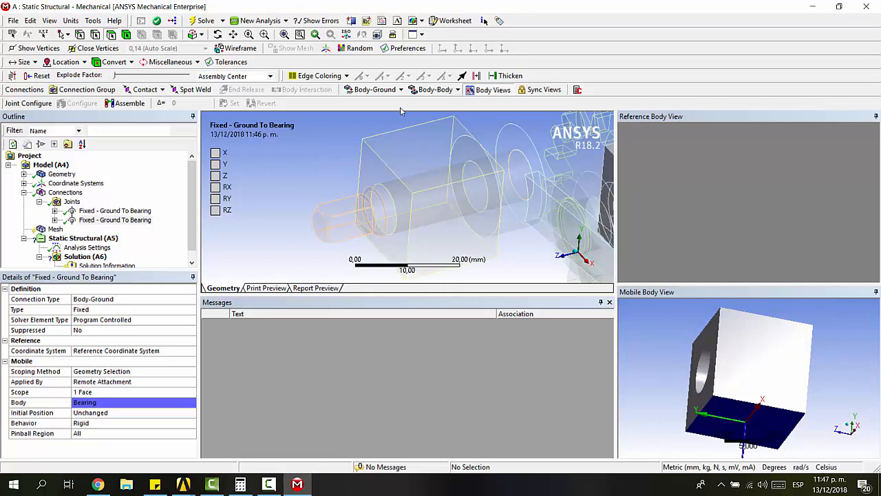
left_click(435, 90)
left_click(428, 114)
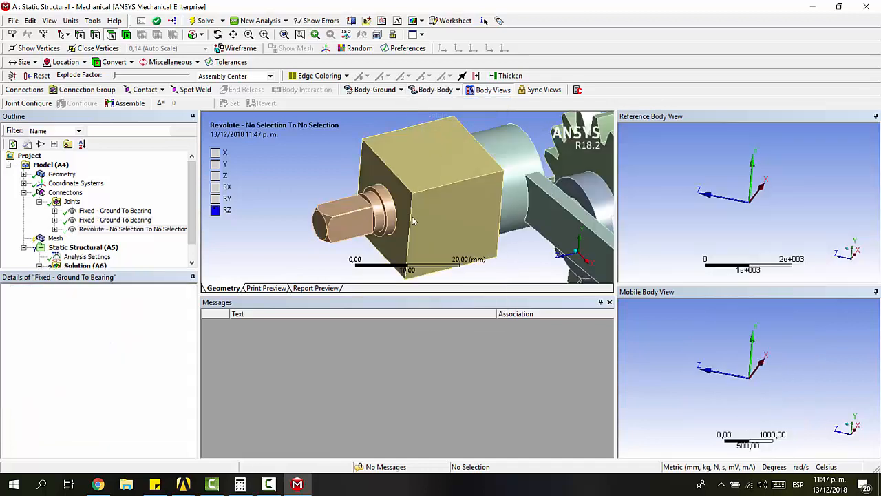
left_click(403, 206)
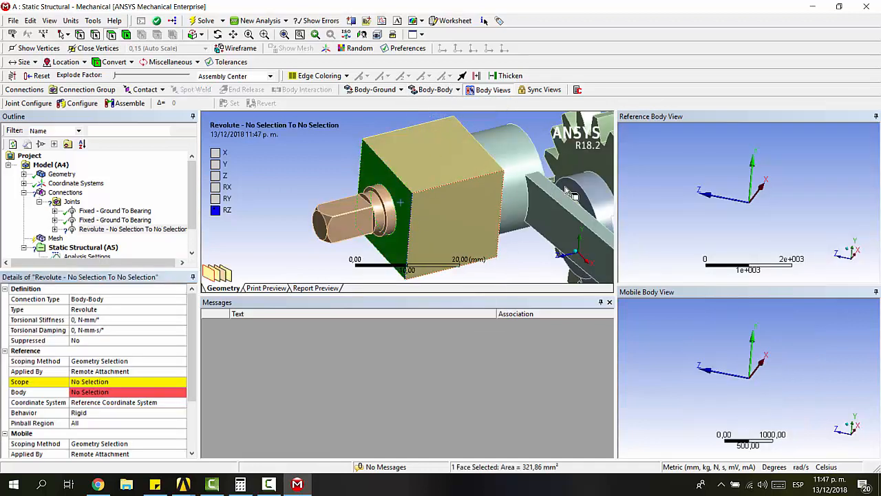
left_click(111, 383)
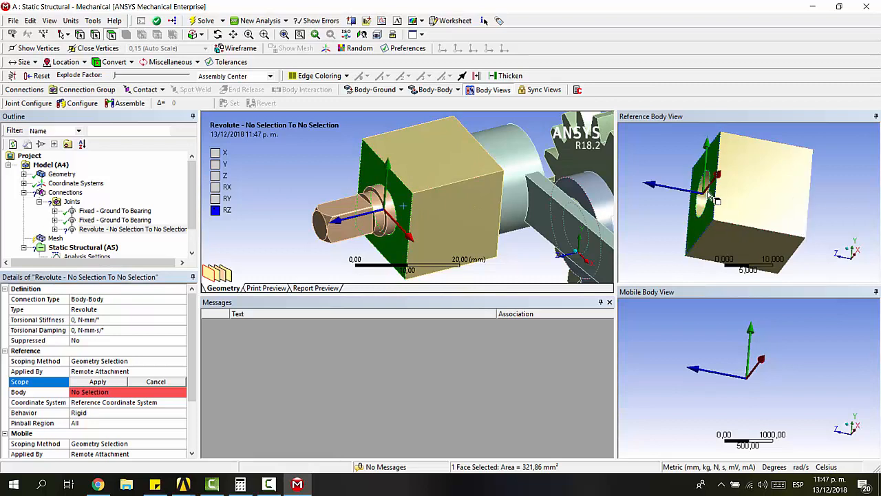
left_click(709, 193)
left_click(98, 382)
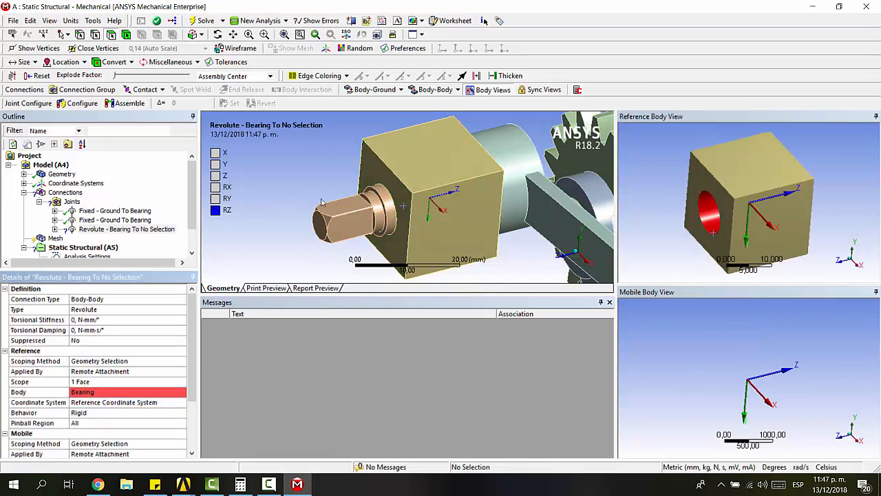
Step: Scope the mobile side of the bearing's revolute joint to the cylindrical surface of the crank shaft
scroll(117, 367, "down", 3)
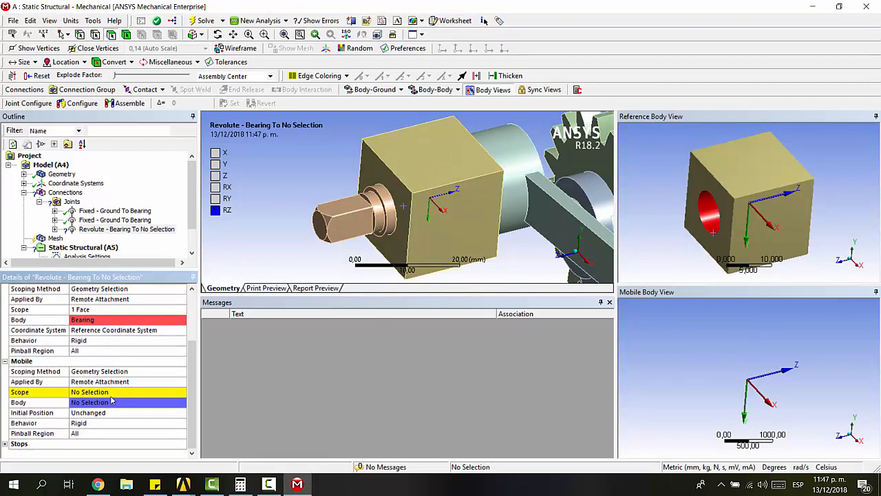
left_click(110, 392)
left_click(388, 207)
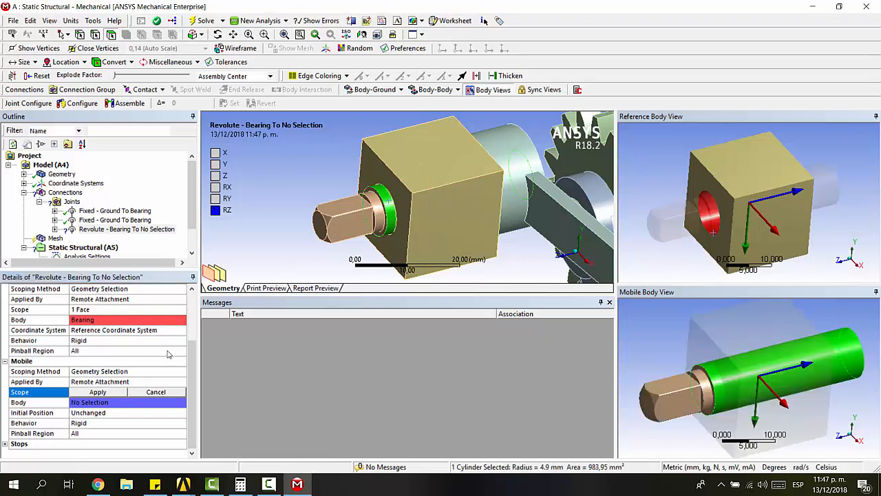
left_click(116, 393)
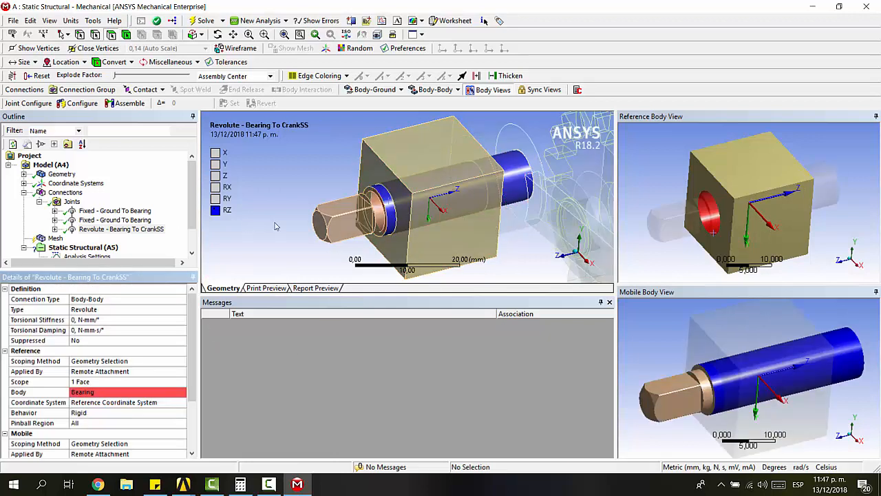
Step: Add a body-to-body fixed joint and scope its reference side to the inner bore of the crank arm's hub
scroll(371, 219, "down", 1)
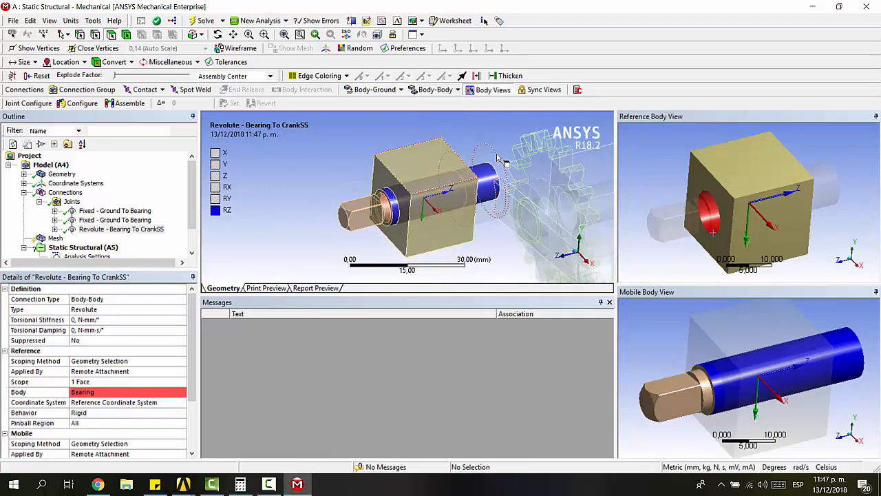
scroll(497, 162, "down", 1)
middle_click_drag(493, 172, 397, 175, "ctrl")
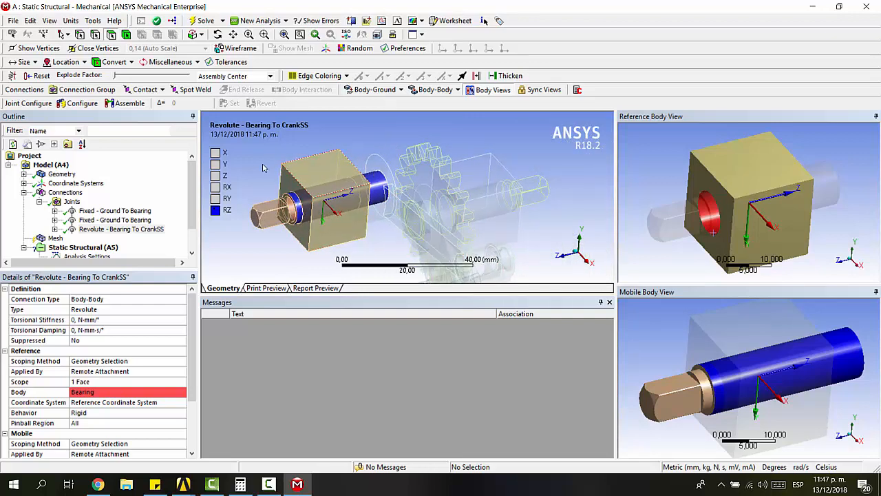
left_click(380, 165)
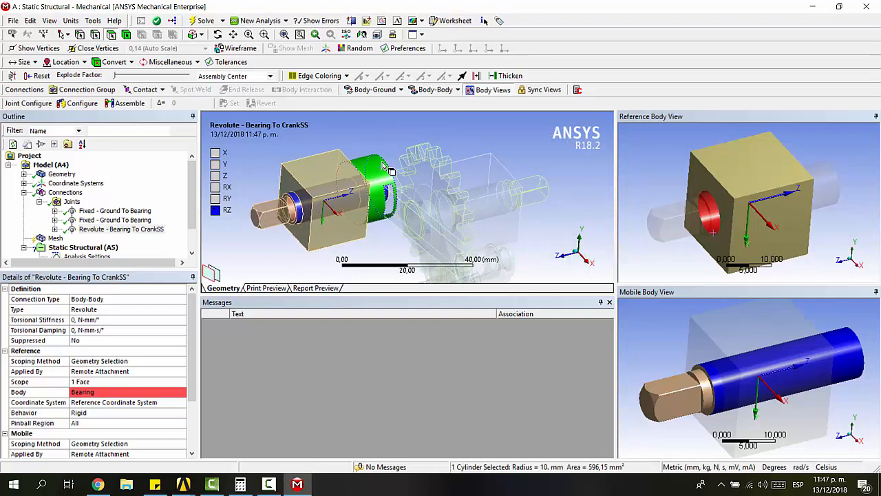
left_click(423, 94)
left_click(430, 103)
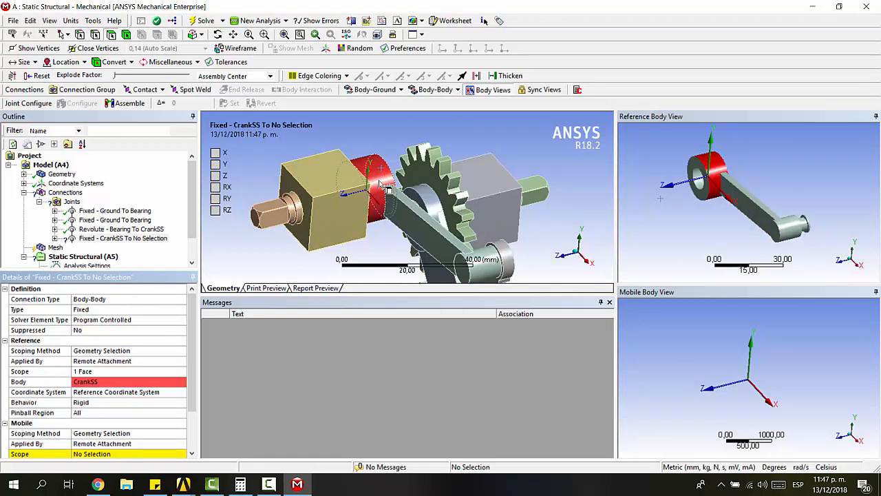
left_click(701, 177)
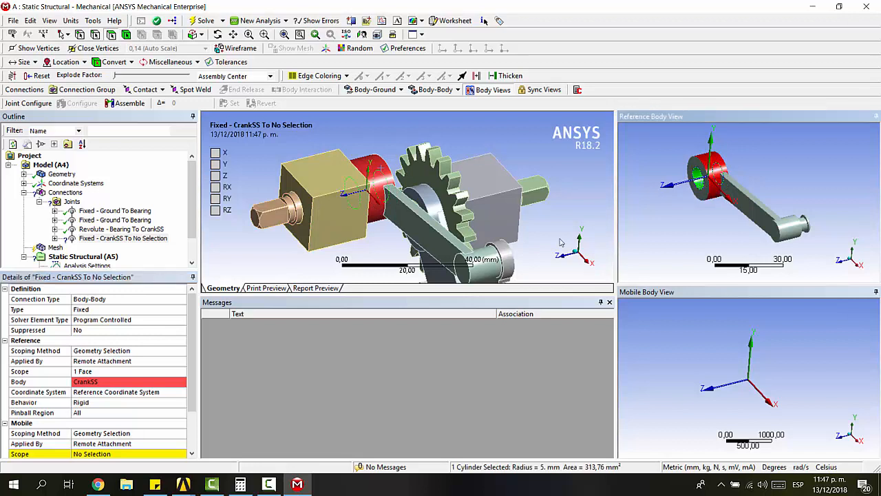
left_click(100, 376)
left_click(99, 371)
Step: Scope the mobile side of the crank arm's fixed joint to the cylindrical surface of the crank shaft
scroll(103, 382, "down", 2)
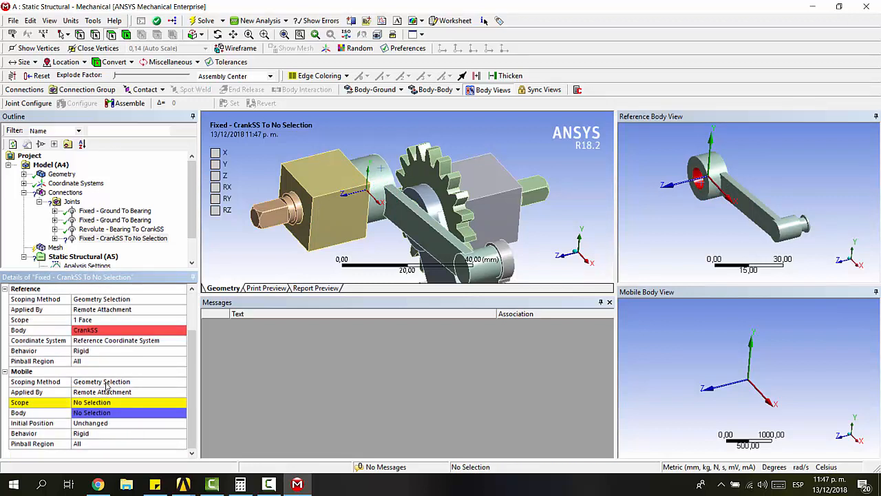
left_click(105, 402)
left_click(295, 205)
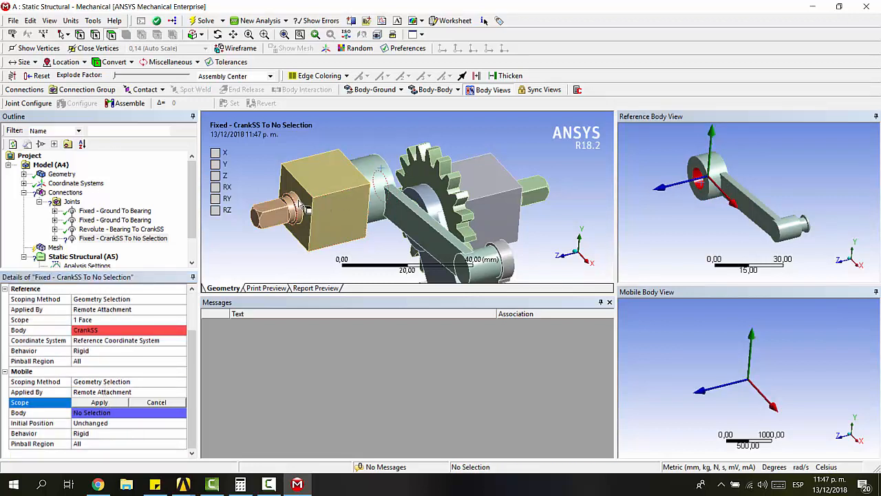
left_click(99, 402)
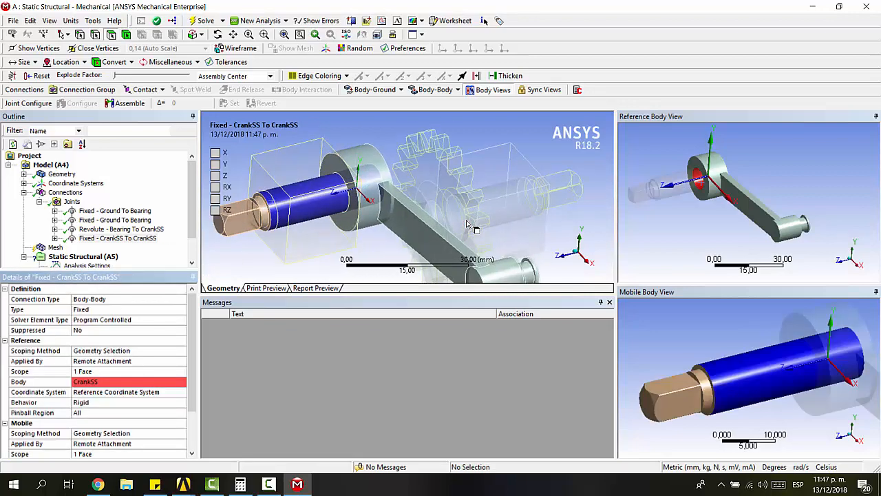
Step: Add a body-to-body revolute joint and scope its reference side to the small cylindrical pin at the crank arm's end
middle_click_drag(499, 222, 414, 239, "ctrl")
scroll(421, 246, "up", 4)
scroll(433, 246, "down", 4)
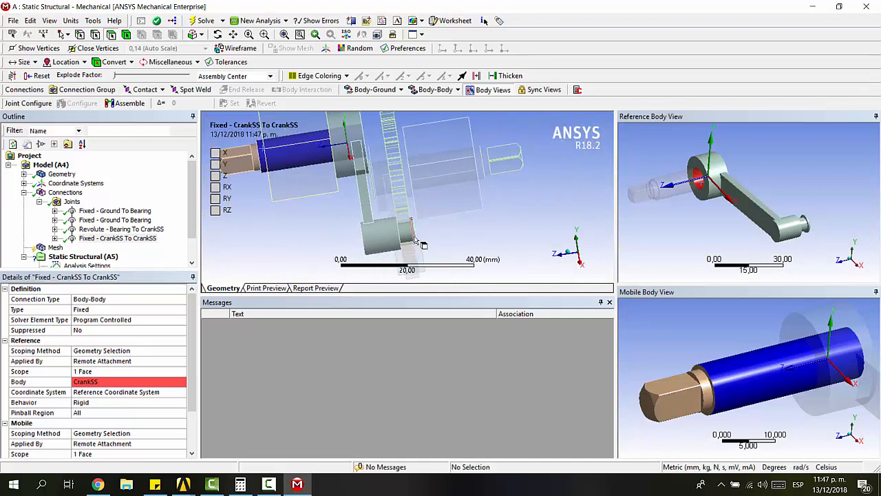
left_click(424, 90)
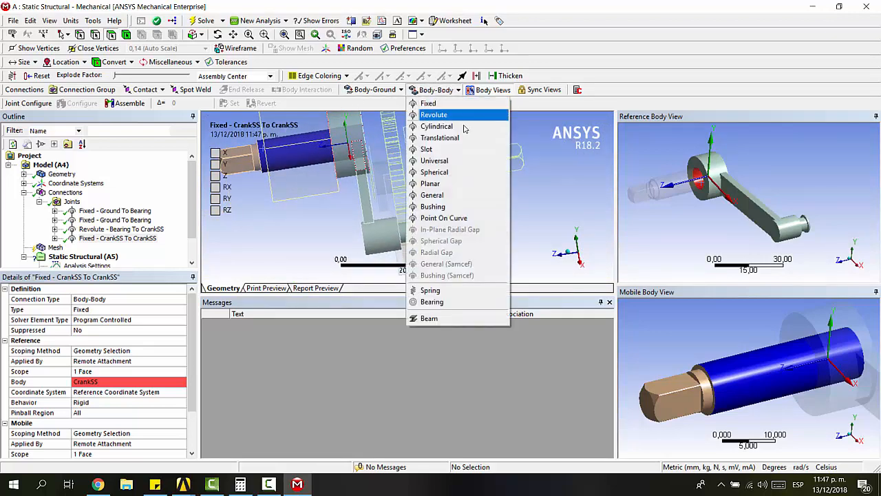
left_click(430, 112)
middle_click_drag(423, 258, 453, 252)
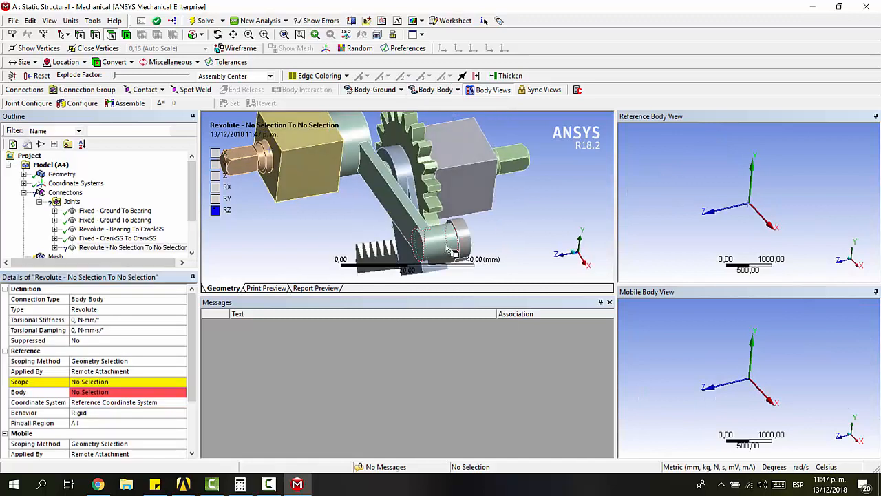
left_click(452, 252)
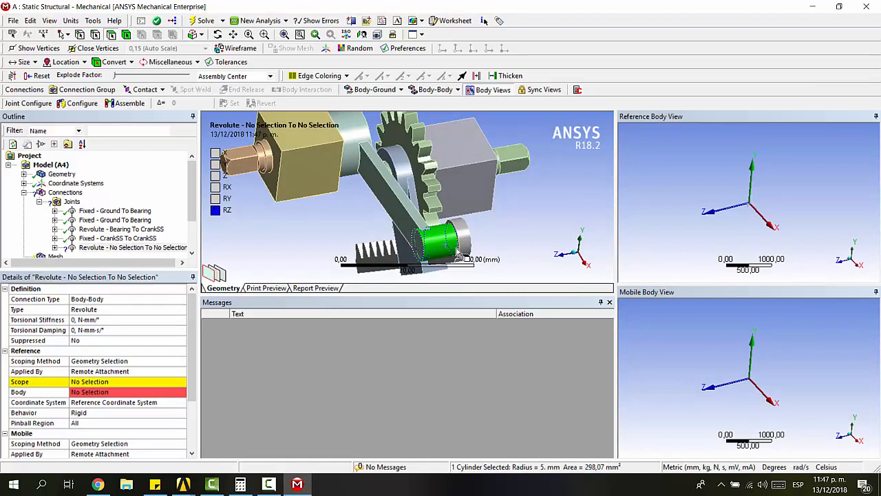
left_click(90, 381)
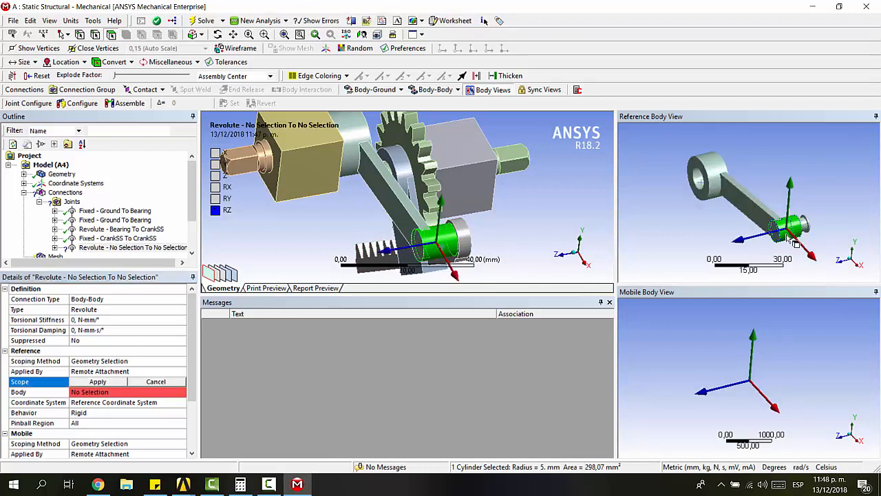
scroll(803, 233, "down", 3)
scroll(819, 238, "up", 8)
middle_click_drag(823, 238, 634, 151, "ctrl")
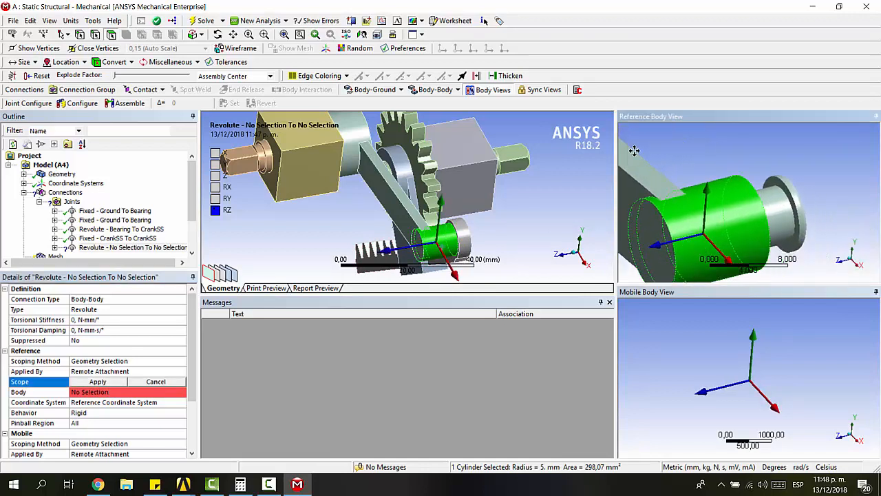
left_click(776, 213)
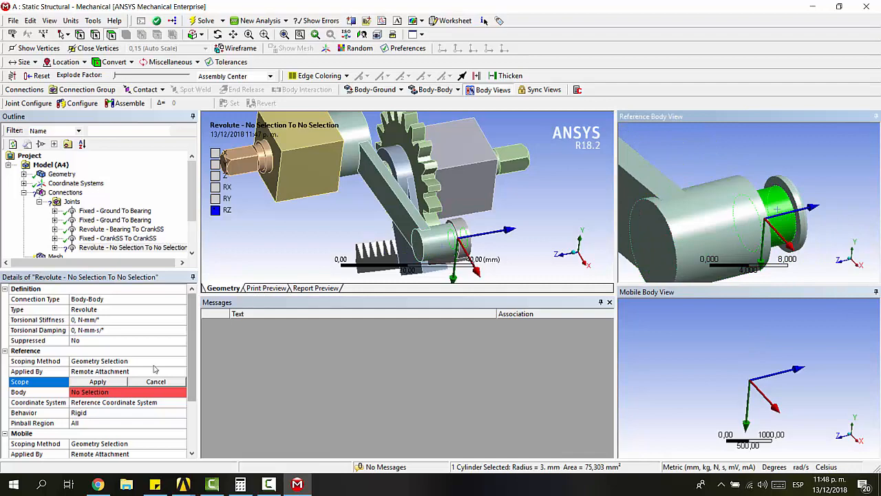
left_click(98, 382)
Step: Scope the mobile side of the crank pin's revolute joint to the inner bore of the rack's end eye
middle_click_drag(514, 214, 346, 233)
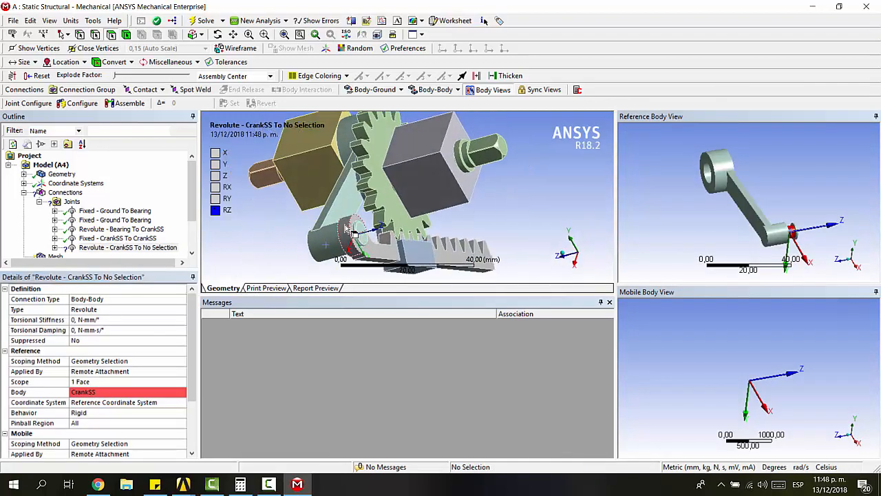
left_click(356, 232)
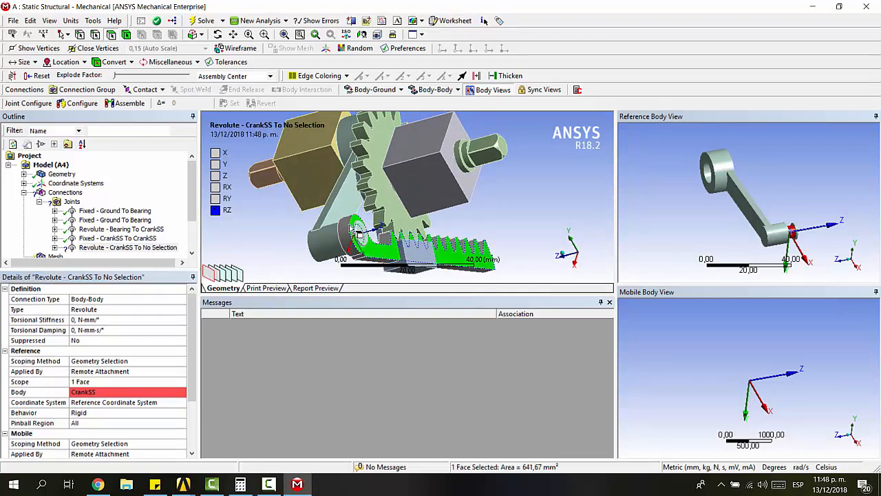
scroll(136, 329, "down", 3)
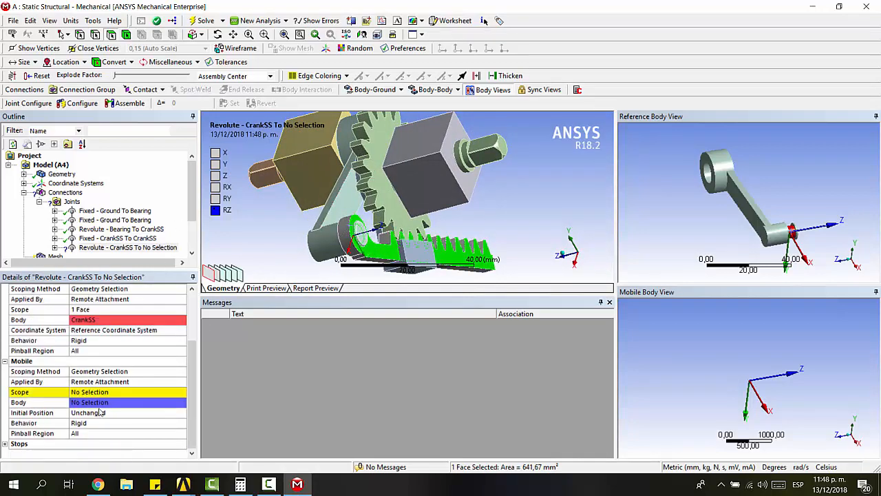
left_click(105, 395)
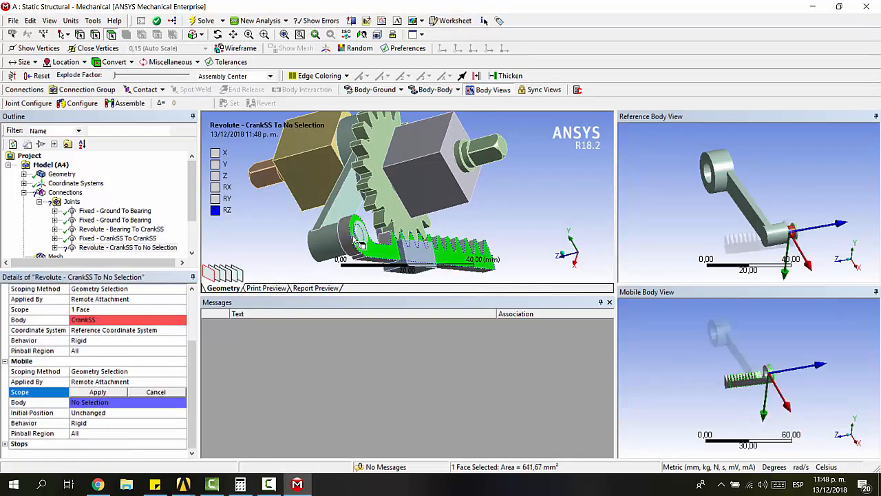
right_click_drag(755, 354, 790, 394)
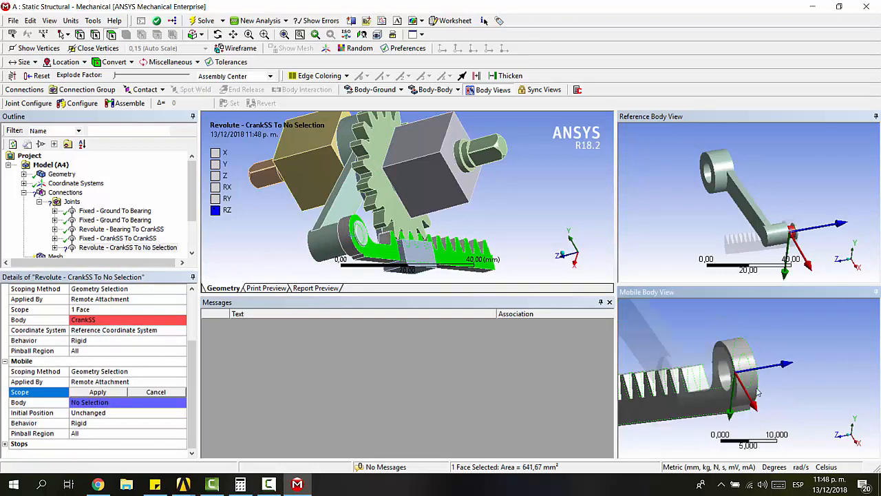
left_click(726, 375)
left_click(84, 391)
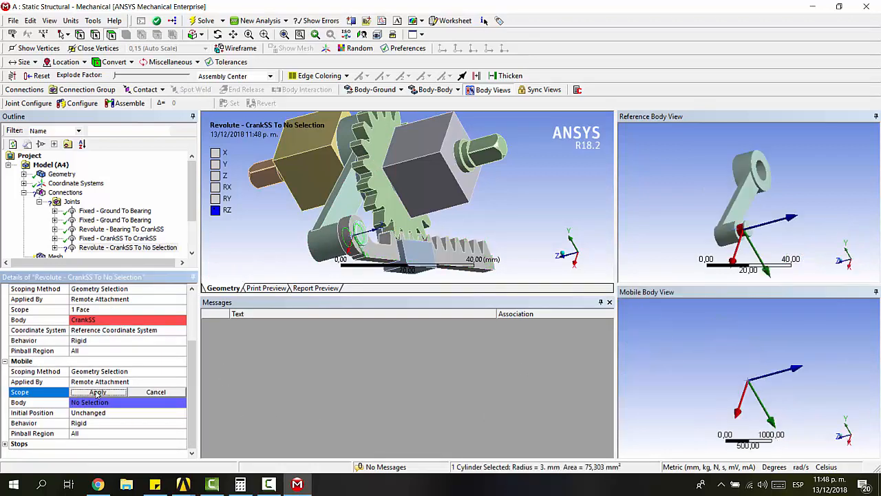
Step: Add a body-to-body translational joint and scope its reference side to the rack guide's inner slot floor face
middle_click_drag(436, 229, 495, 222)
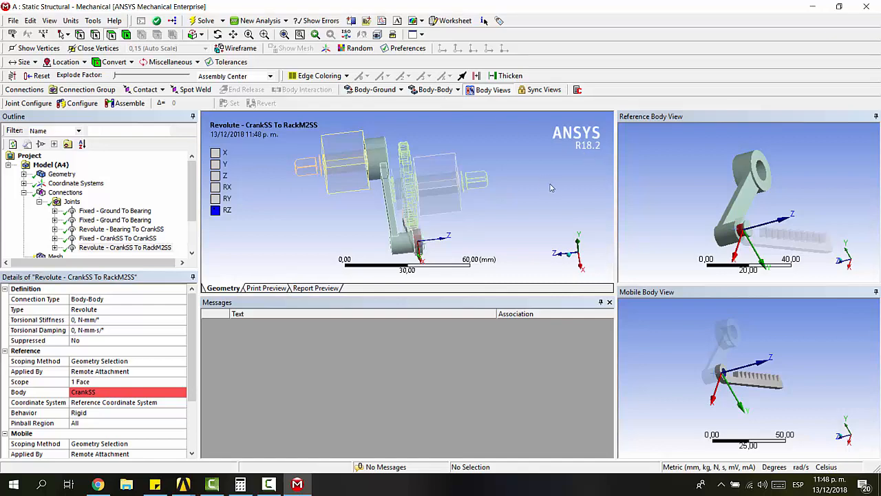
middle_click_drag(551, 187, 492, 141)
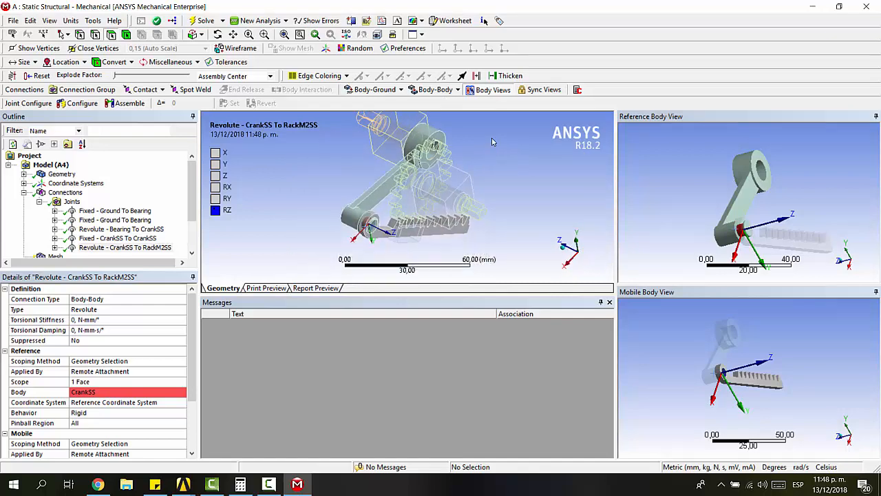
left_click(436, 92)
left_click(434, 139)
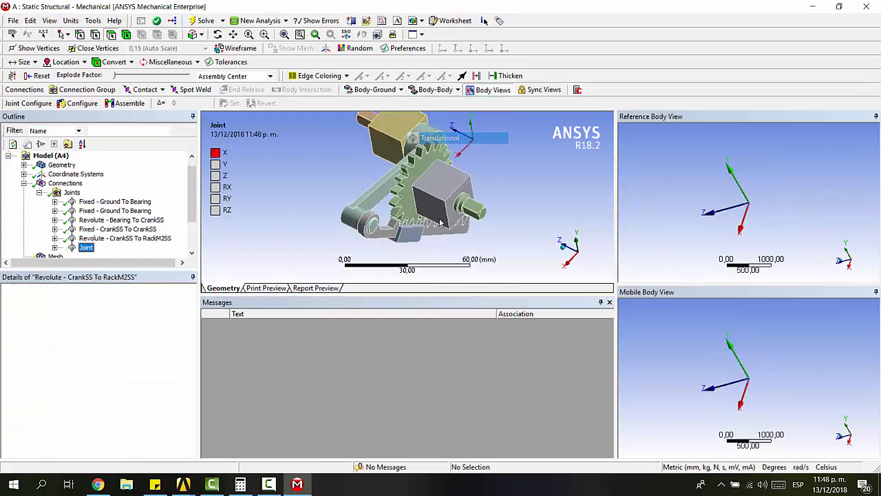
scroll(420, 242, "up", 5)
left_click(346, 196)
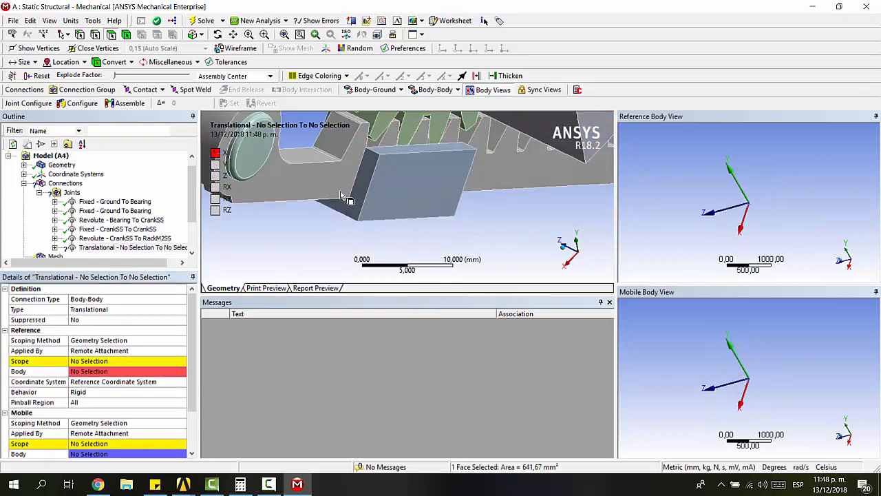
middle_click_drag(346, 219, 354, 211)
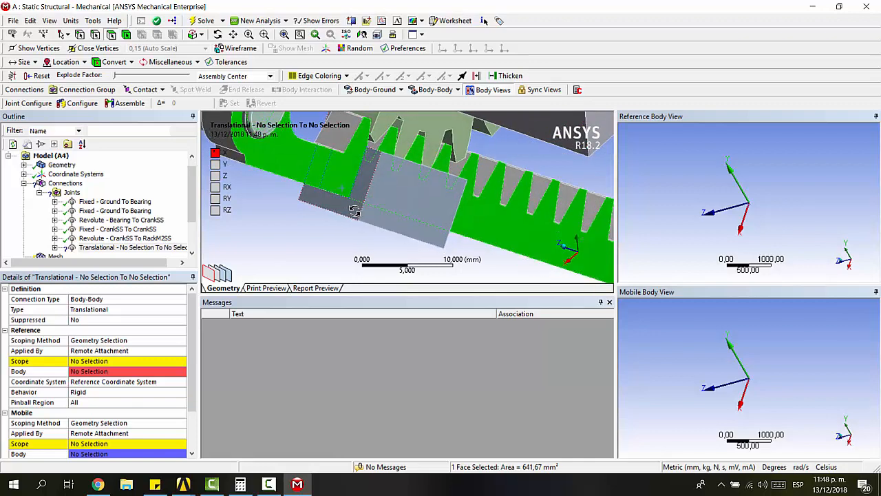
left_click(356, 214)
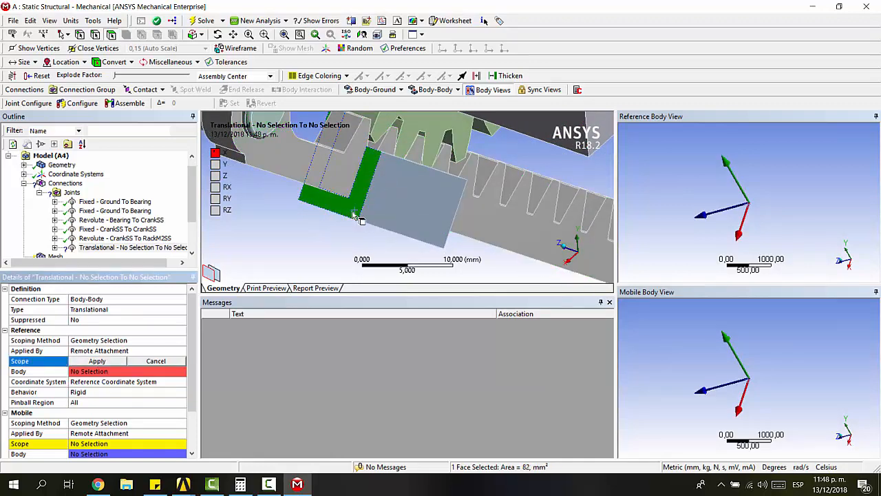
middle_click_drag(750, 223, 773, 235)
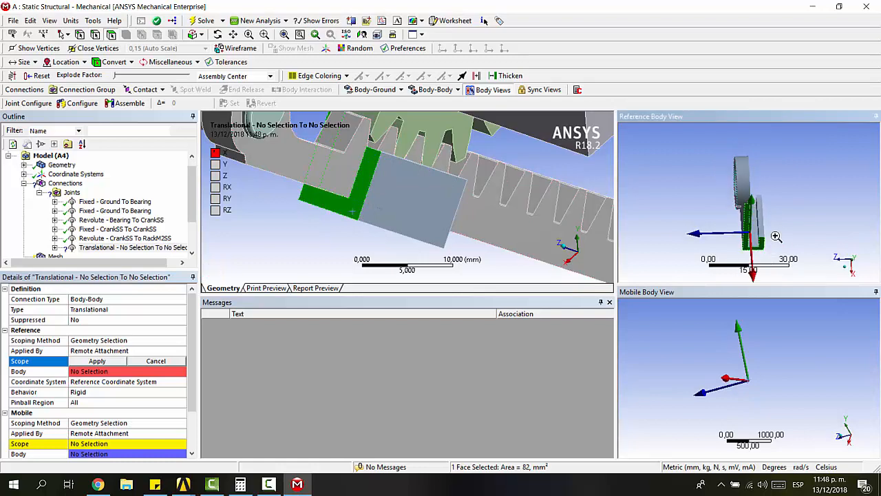
scroll(773, 235, "up", 5)
left_click(727, 230)
left_click(97, 360)
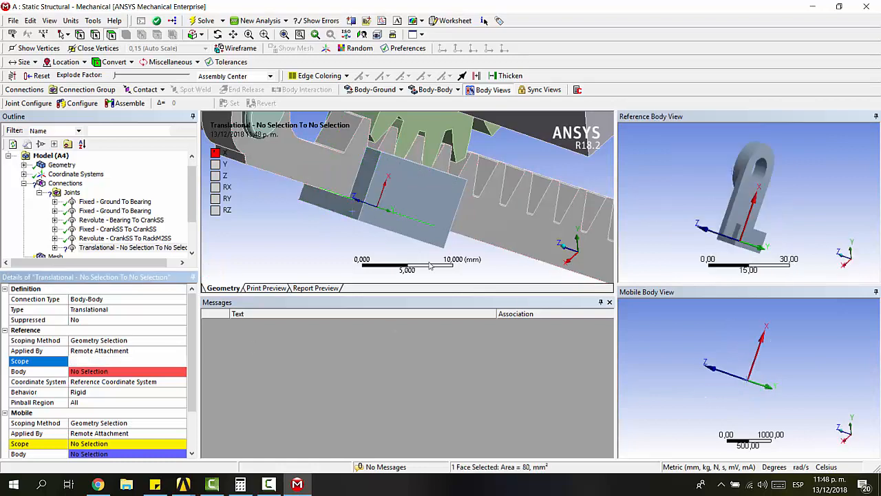
Step: Scope the mobile side of the translational joint to the long flat underside of the rack
left_click(116, 445)
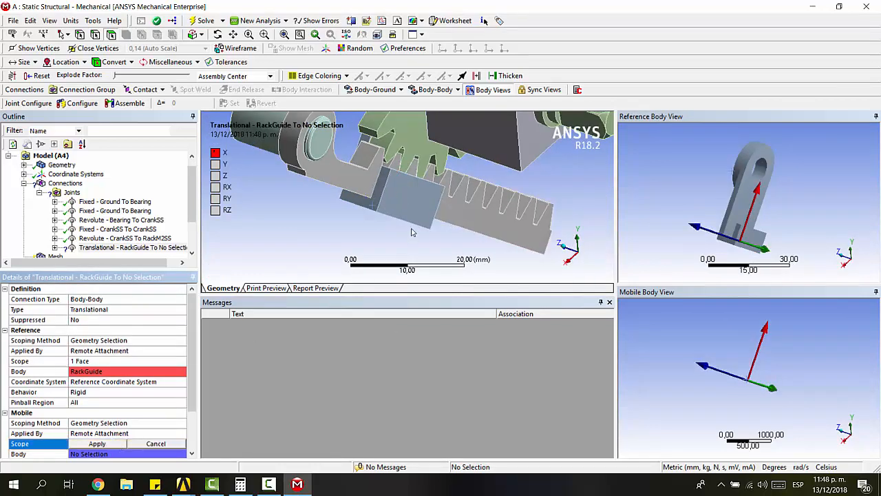
left_click(363, 190)
middle_click_drag(362, 208, 363, 187)
left_click(357, 183)
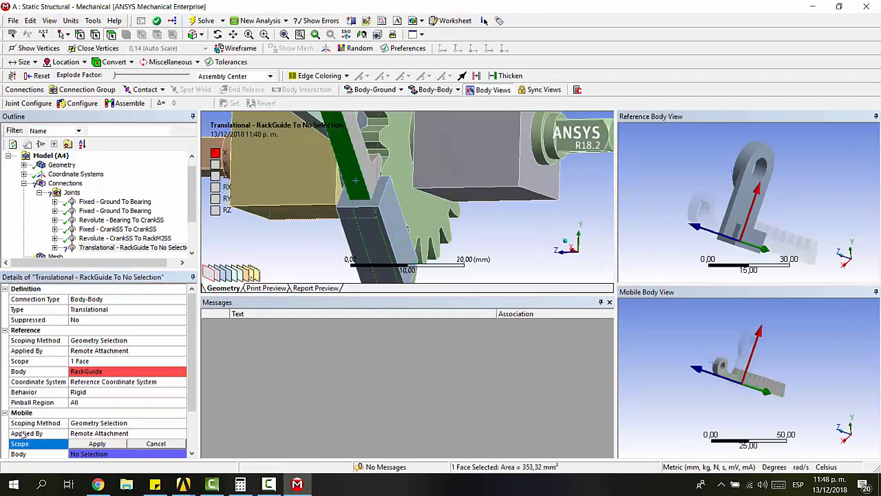
left_click(97, 444)
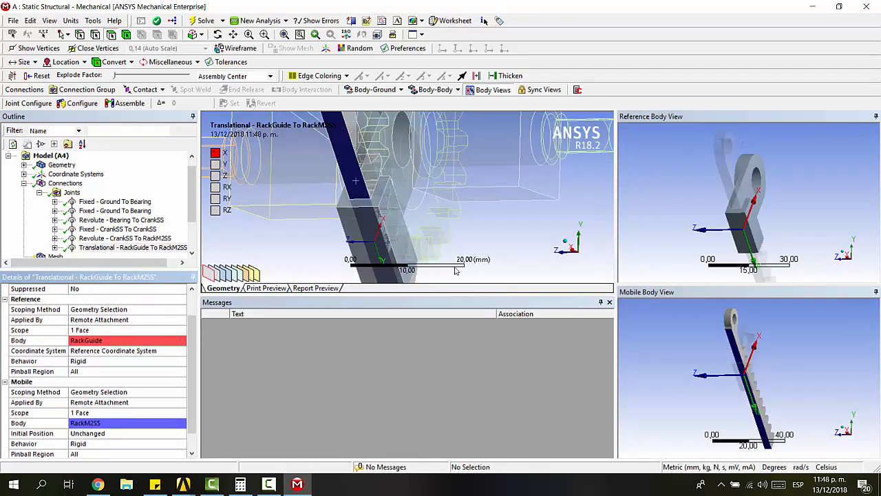
Step: Set the initial position of the translational joint's mobile side to Override
scroll(96, 416, "down", 1)
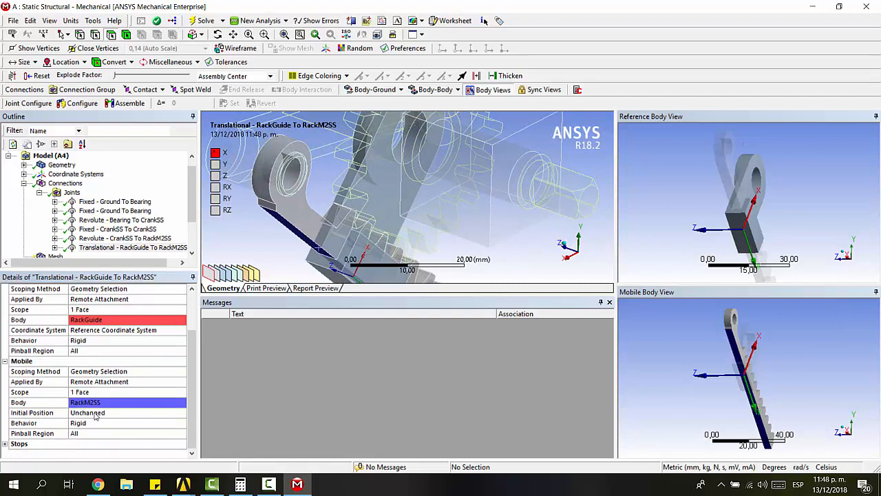
middle_click_drag(498, 232, 422, 229)
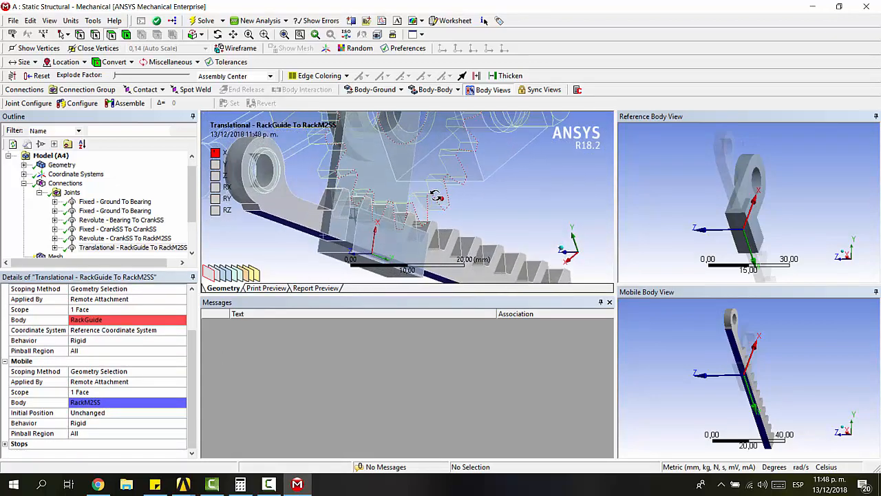
left_click(99, 411)
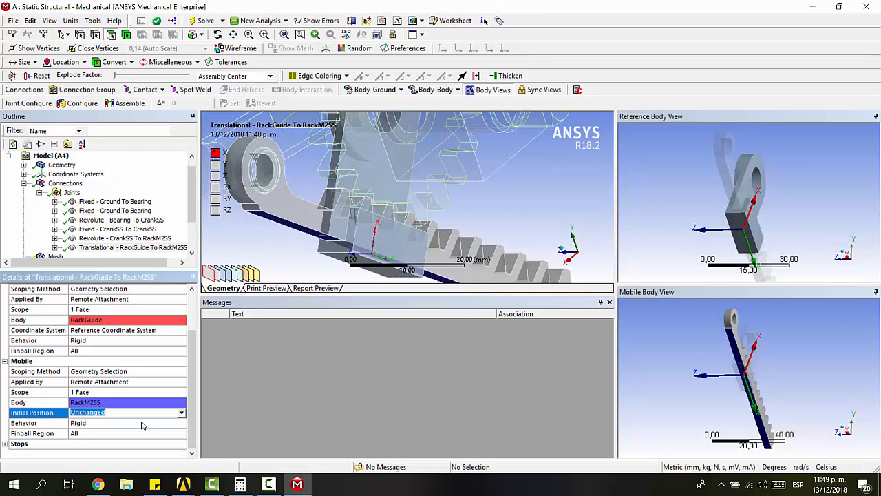
left_click(182, 413)
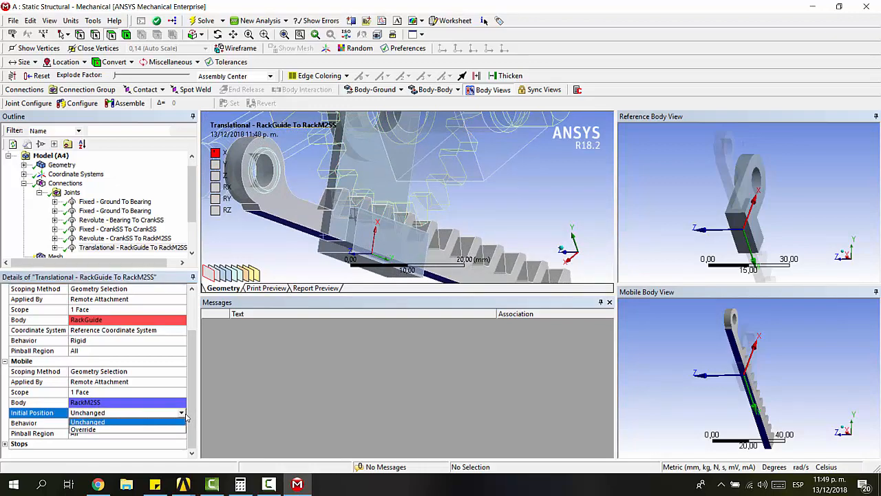
middle_click_drag(482, 250, 472, 215)
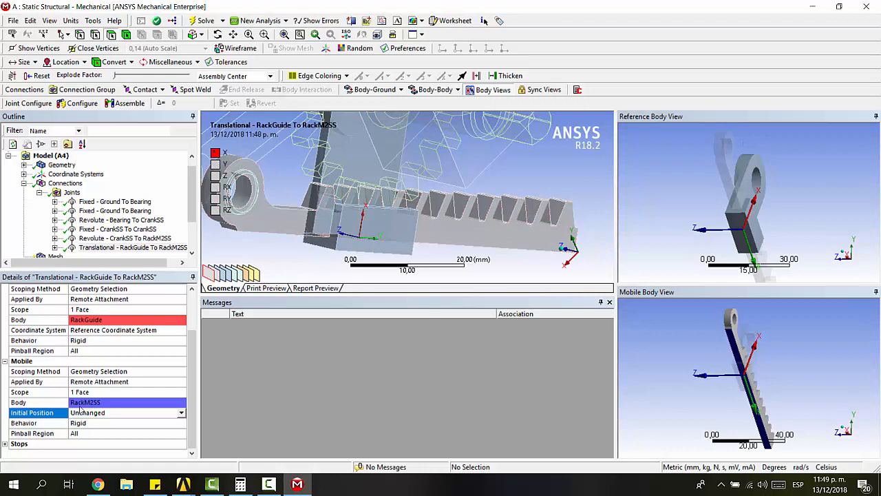
left_click(183, 412)
left_click(103, 431)
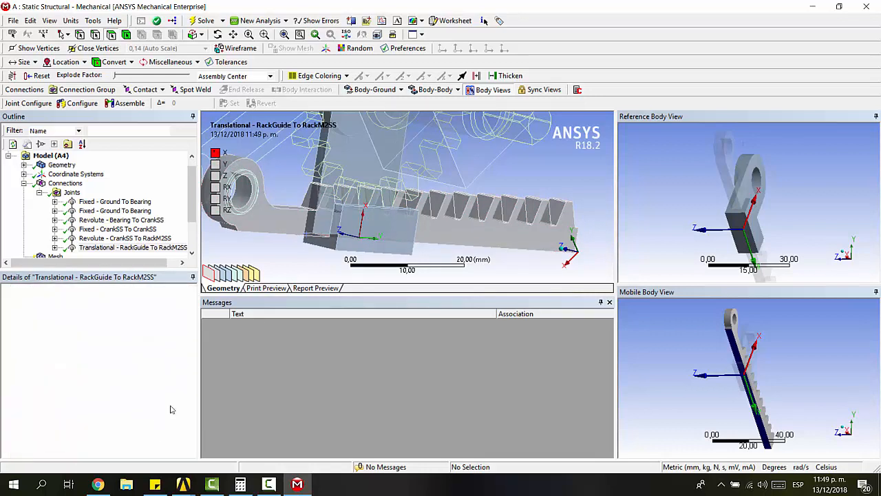
Step: Try to reorient the translational joint's mobile coordinate system so its X axis points along the rack
scroll(90, 414, "down", 1)
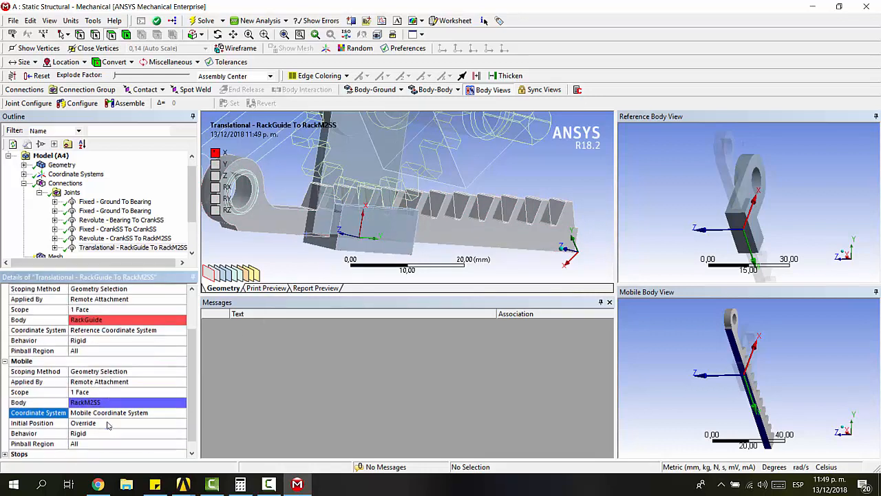
left_click(108, 413)
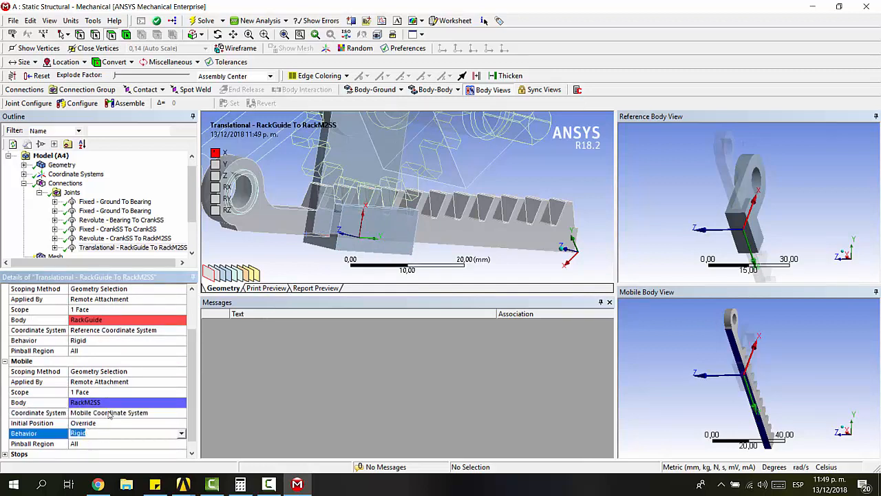
left_click(391, 241)
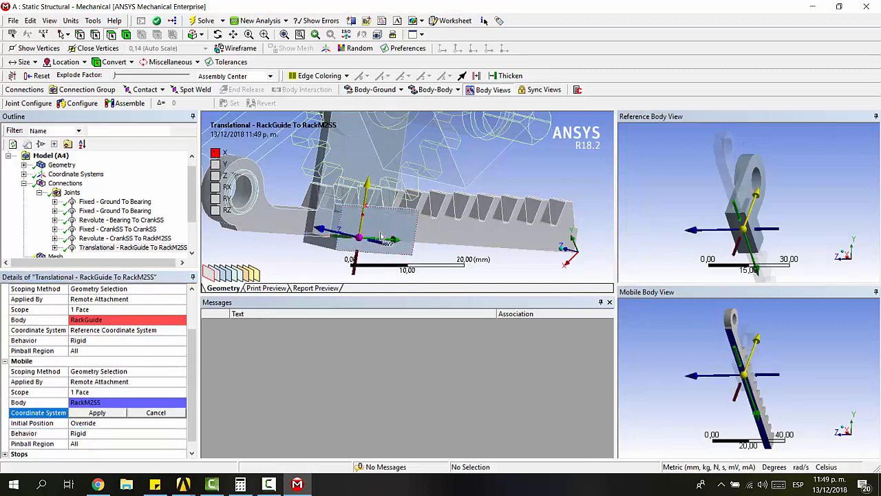
left_click(98, 413)
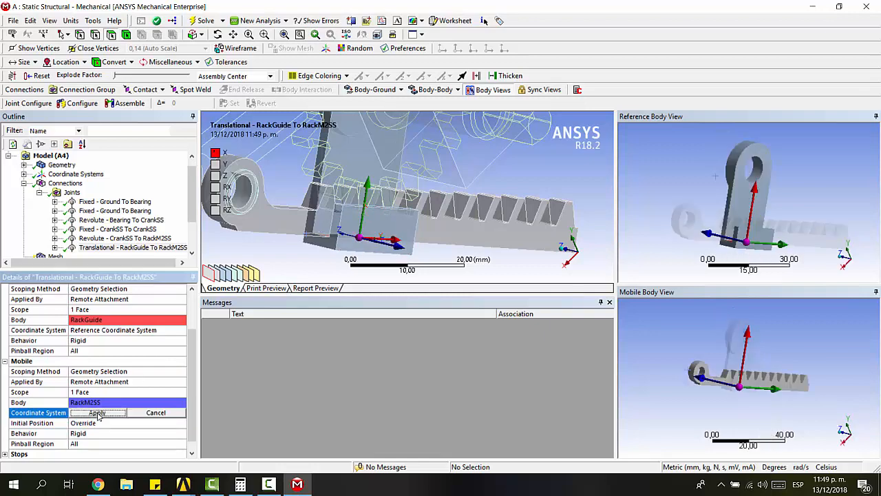
Step: Return the initial position of the translational joint's mobile side to Unchanged
left_click(103, 424)
left_click(181, 423)
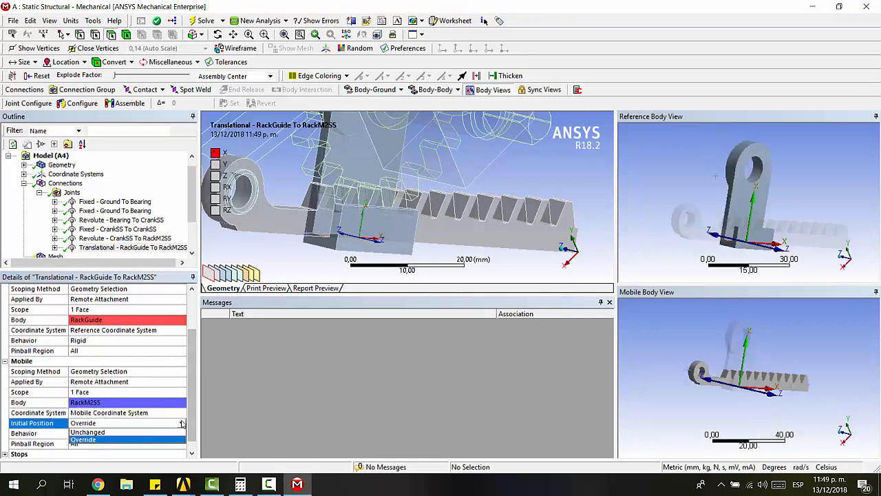
left_click(103, 433)
Step: Override the initial position of the translational joint's mobile side again
scroll(356, 221, "down", 2)
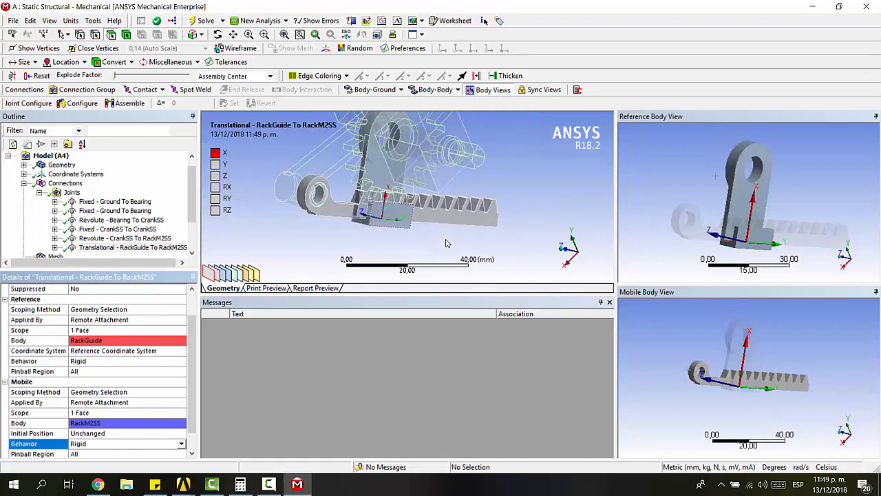
mouse_move(338, 174)
right_mouse_down()
mouse_move(385, 190)
mouse_move(429, 239)
right_mouse_up()
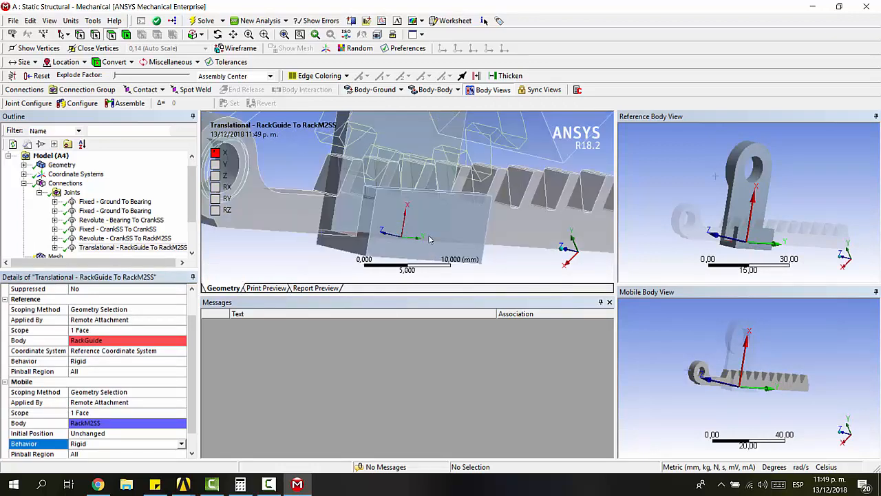
left_click(98, 433)
scroll(120, 399, "down", 1)
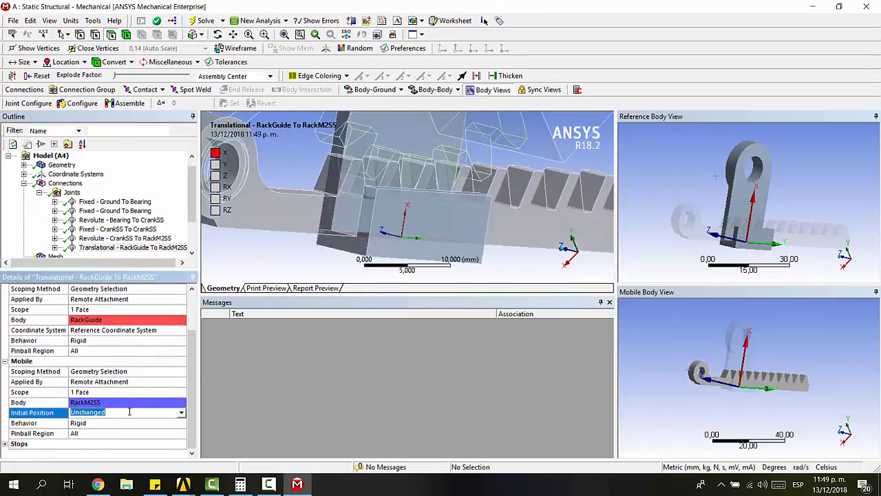
left_click(179, 411)
left_click(130, 432)
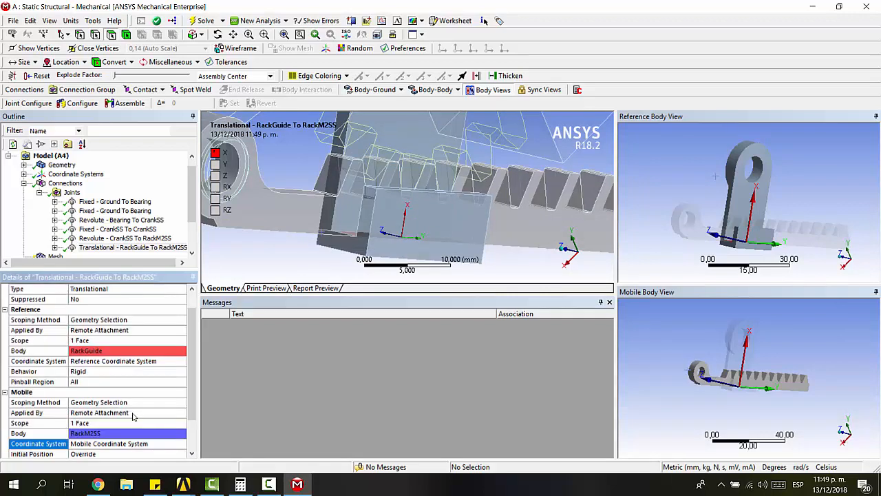
Step: Reorient the mobile coordinate system so its X axis follows the rack's length, and inspect the joint's axes on the rack guide
left_click(123, 413)
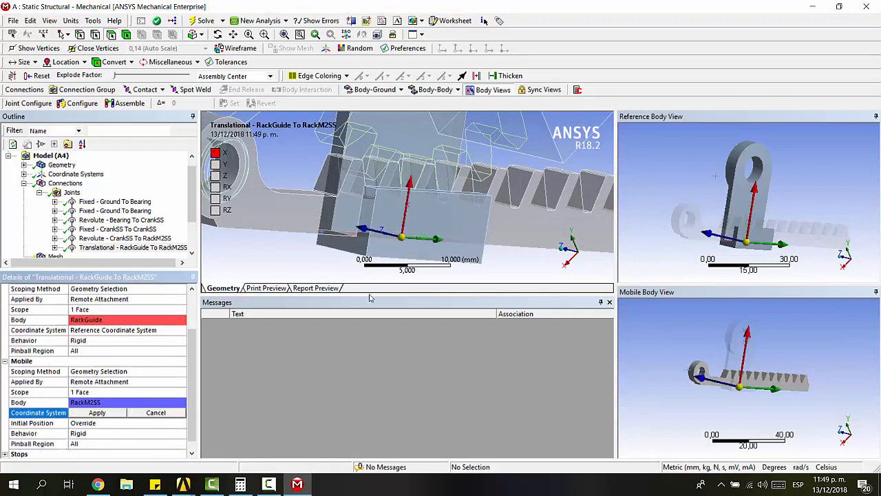
left_click(435, 241)
left_click(97, 412)
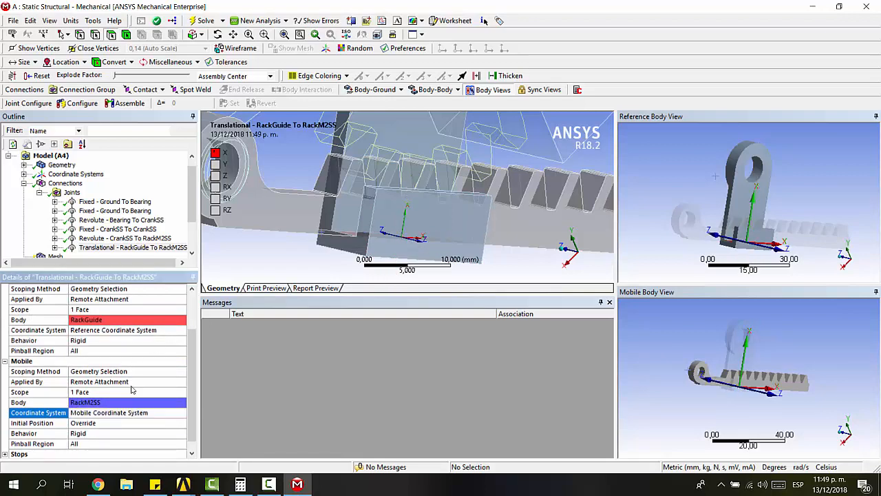
scroll(435, 220, "up", 3)
middle_click_drag(435, 220, 330, 193)
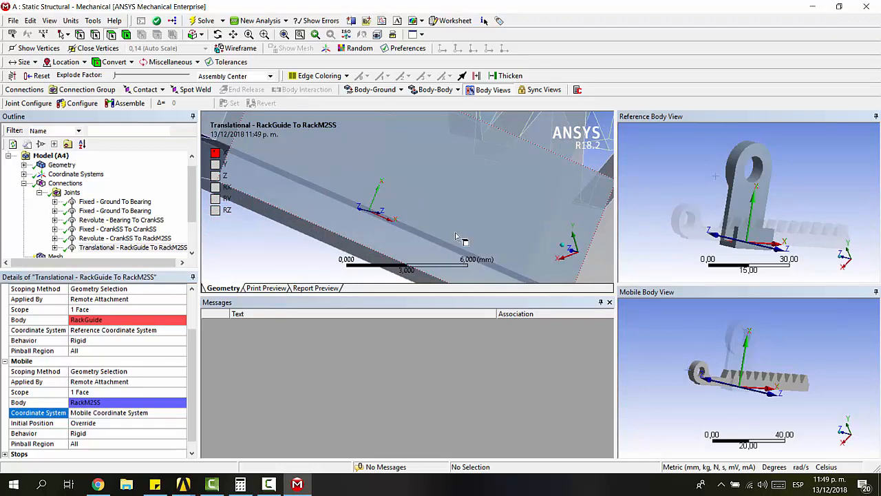
Step: Add a new body-to-body joint and set its type to Revolute
scroll(455, 236, "down", 6)
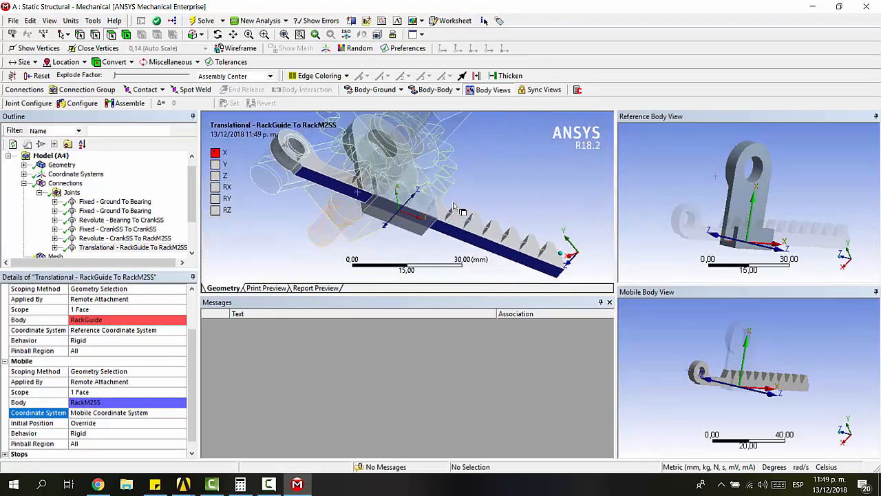
scroll(454, 208, "down", 2)
middle_click_drag(469, 190, 485, 222)
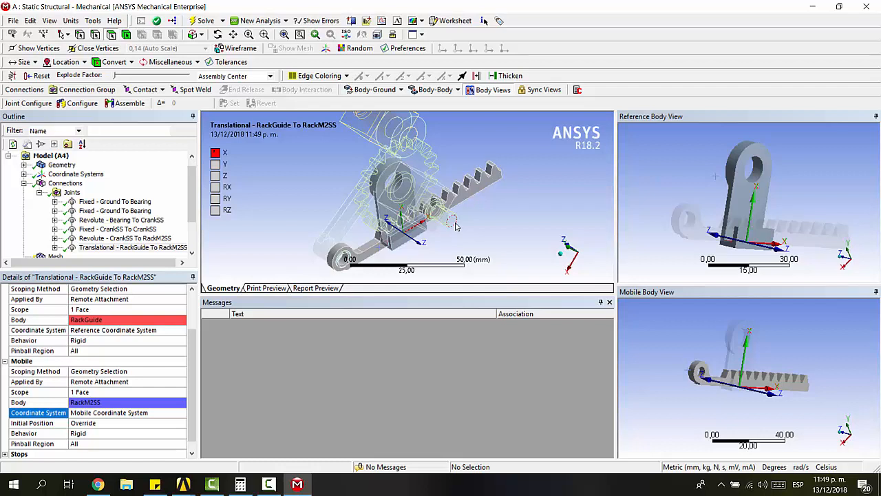
middle_click_drag(494, 217, 537, 205)
right_click_drag(386, 155, 471, 200)
scroll(406, 196, "down", 3)
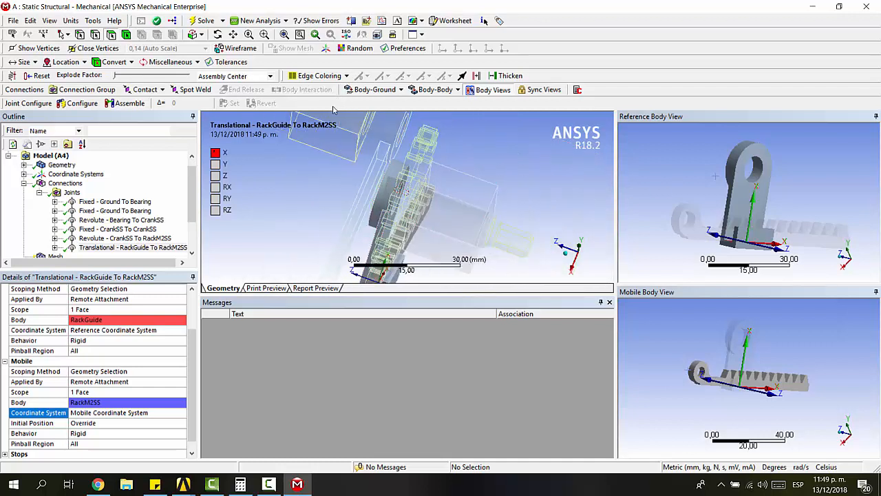
left_click(429, 90)
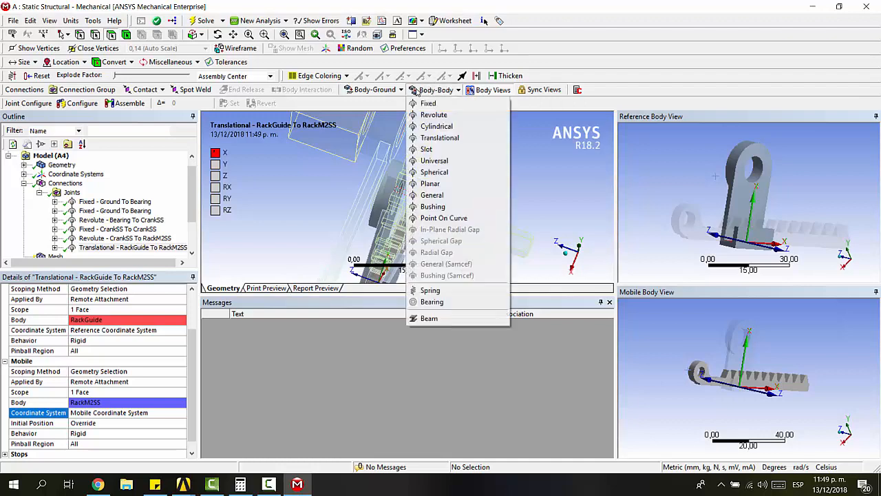
left_click(434, 108)
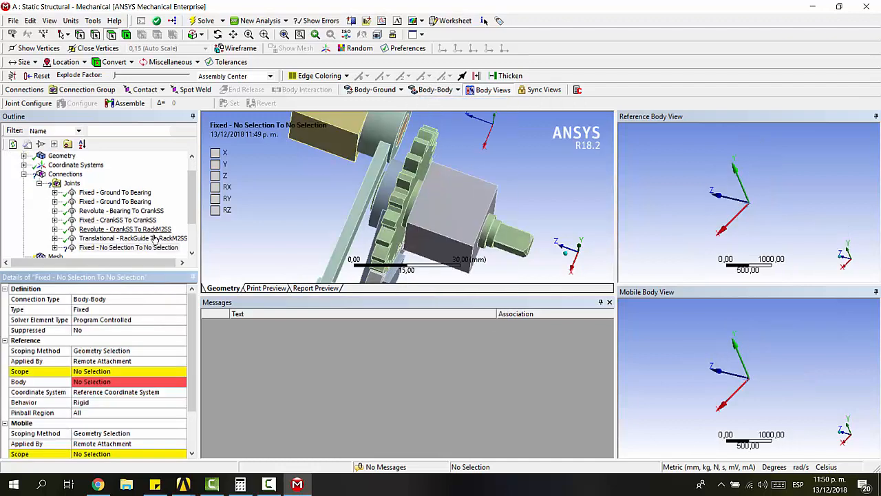
left_click(103, 310)
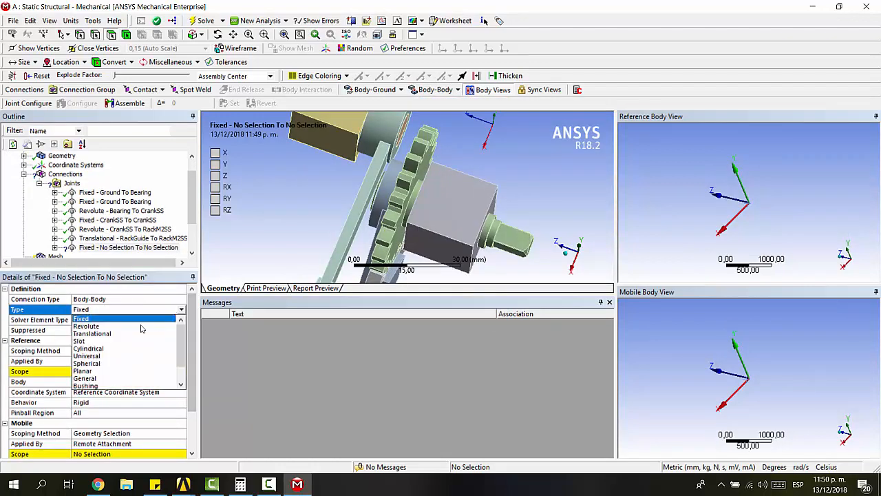
left_click(138, 326)
Step: Scope the new revolute joint's reference side to the inner cylindrical face of the RackGuide's upper hole
left_click(390, 176)
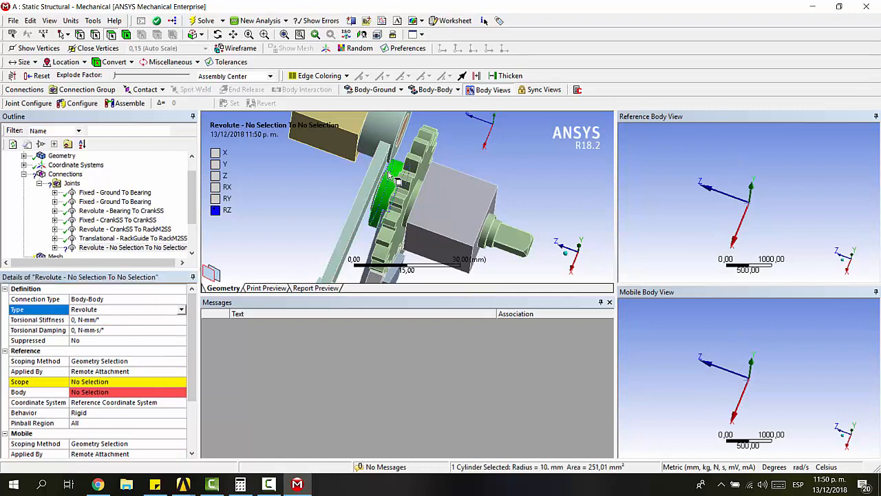
left_click(103, 381)
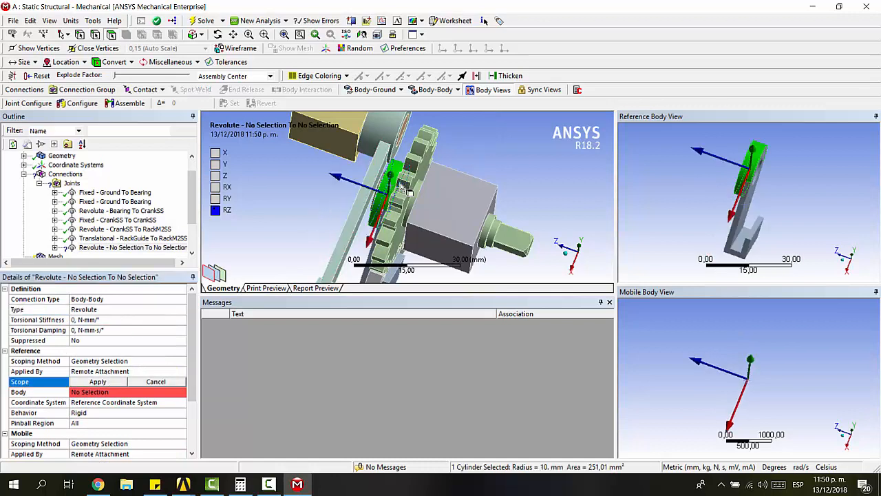
left_click(767, 180)
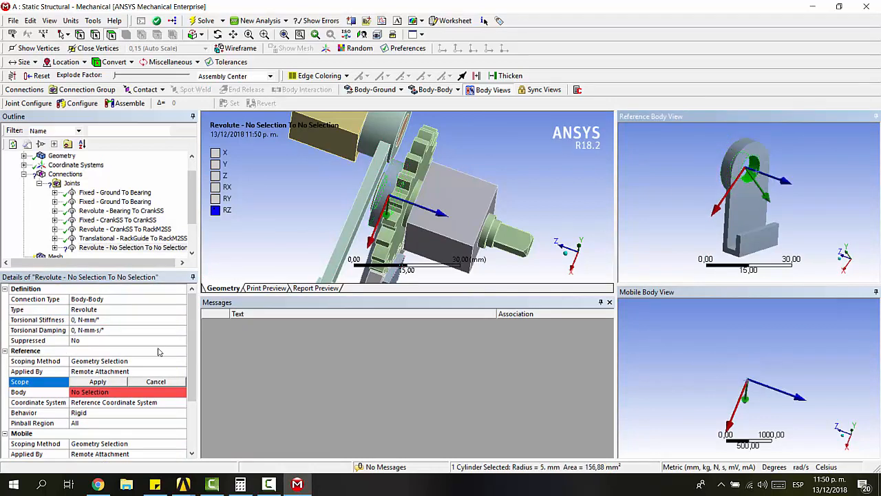
left_click(103, 383)
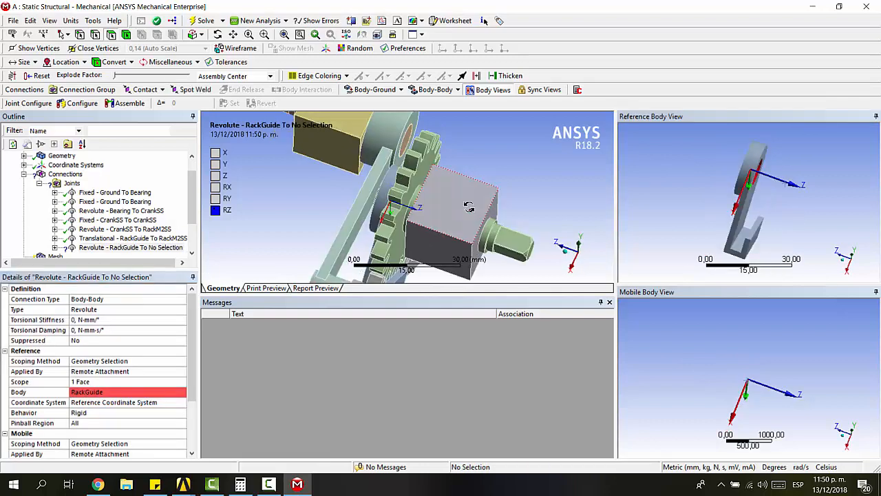
Step: Scope the joint's mobile side to the short cylindrical hub of gear Z20x2 that sits in the RackGuide hole
scroll(141, 329, "down", 3)
left_click(103, 392)
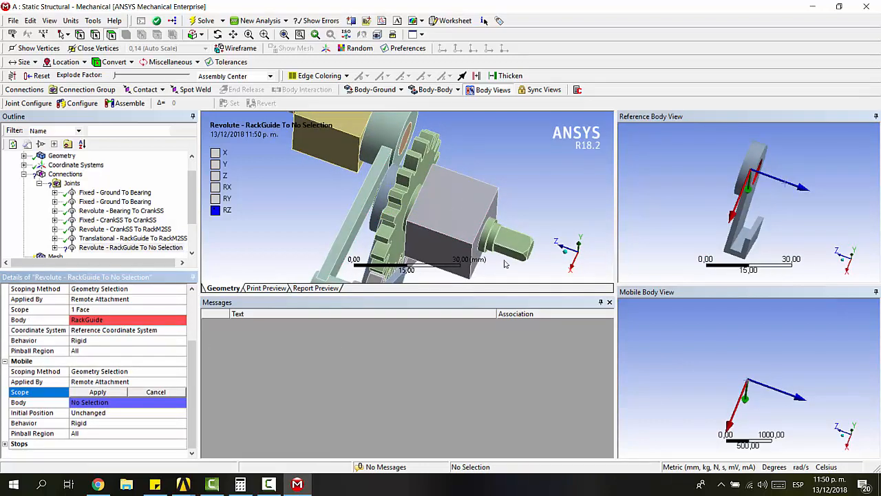
left_click(497, 230)
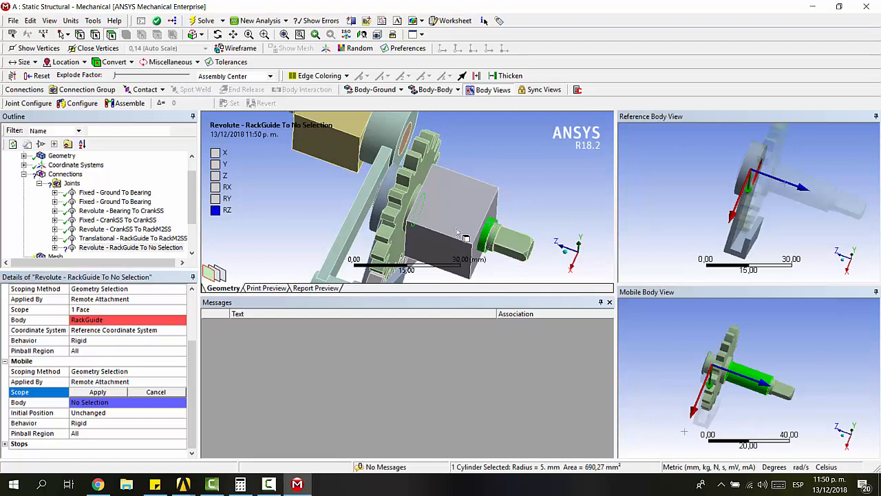
middle_click_drag(463, 236, 415, 207)
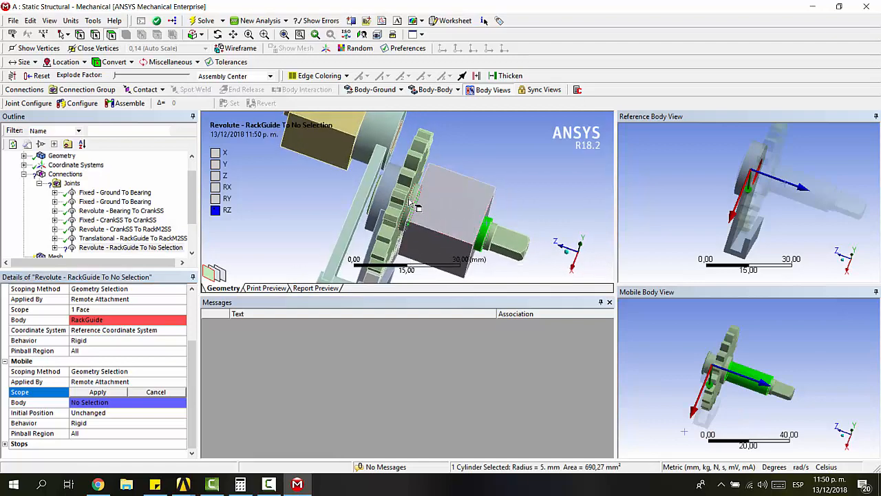
left_click(412, 204)
right_click_drag(668, 348, 758, 391)
left_click(742, 350)
left_click(98, 391)
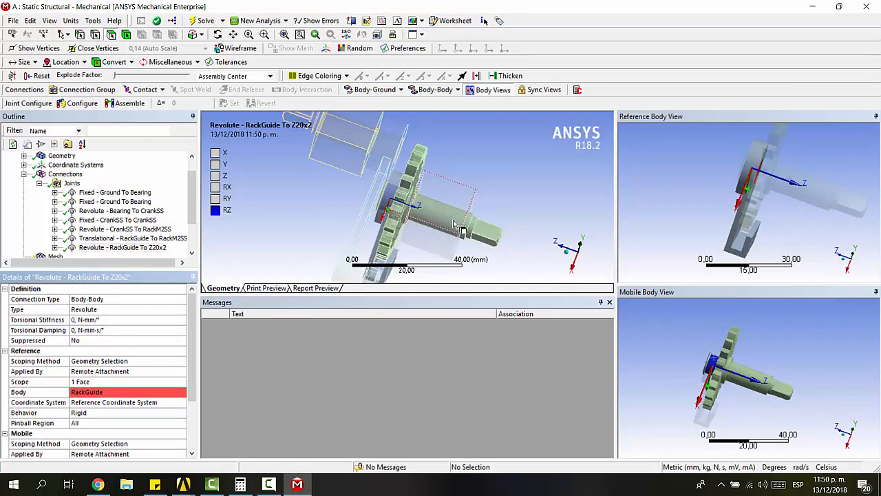
Step: Add another body-to-body revolute joint with its reference side scoped to the hole face of the bearing block around the gear shaft
scroll(477, 210, "down", 2)
middle_click_drag(475, 216, 448, 200)
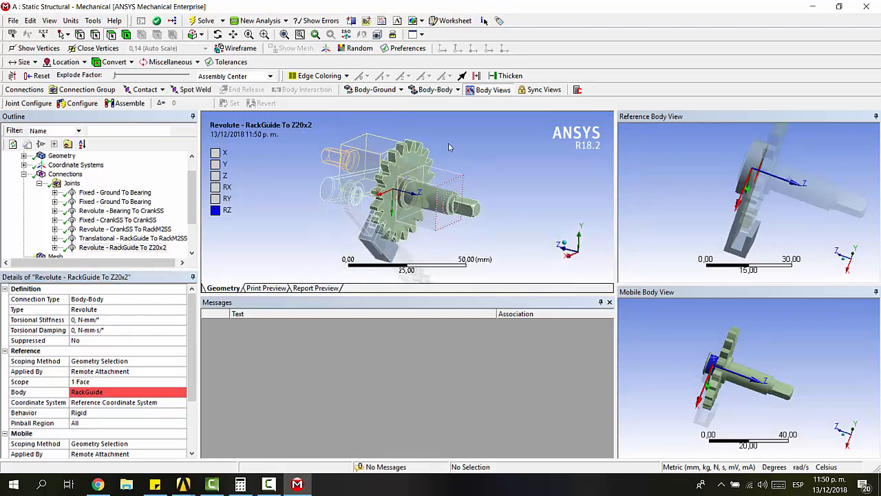
left_click(433, 89)
left_click(434, 114)
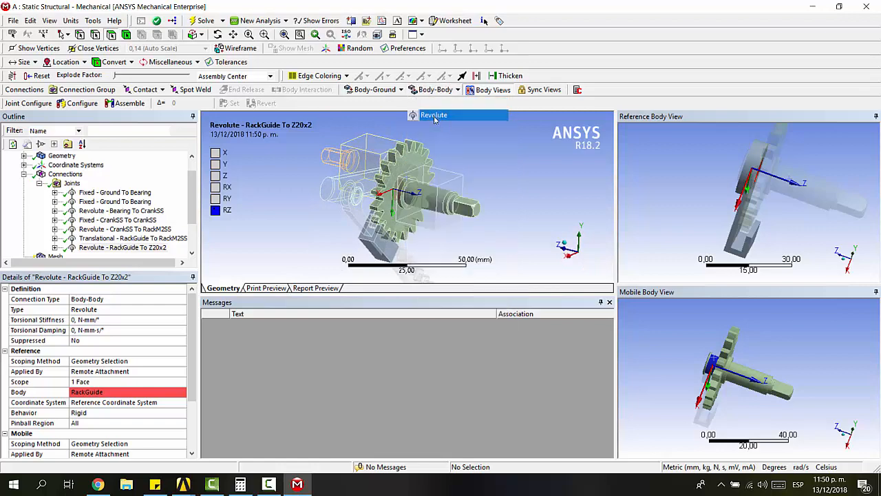
left_click(451, 200)
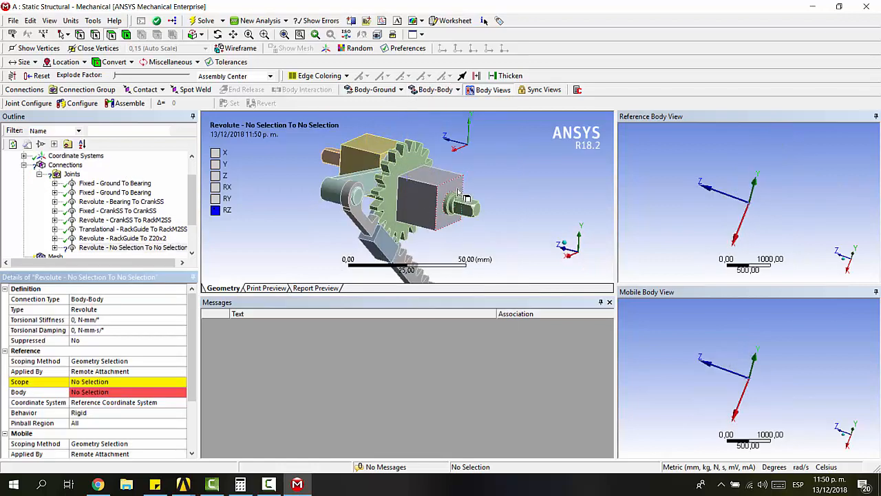
left_click(105, 391)
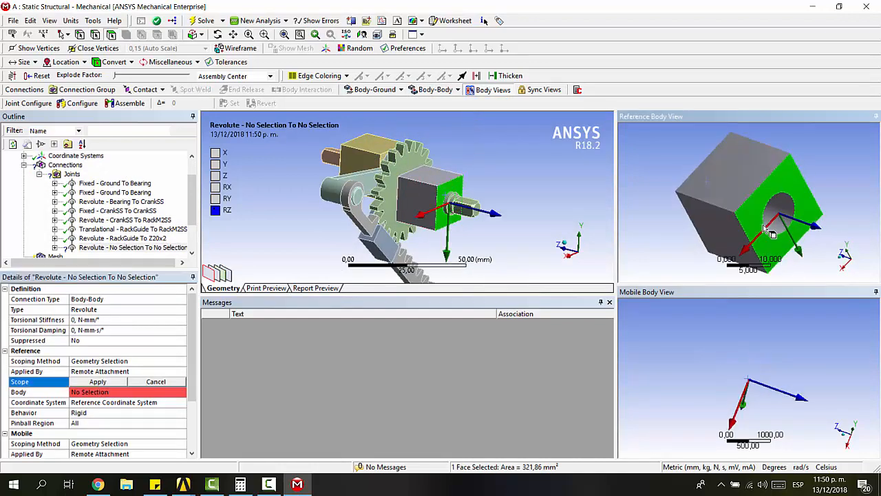
left_click(765, 229)
left_click(98, 382)
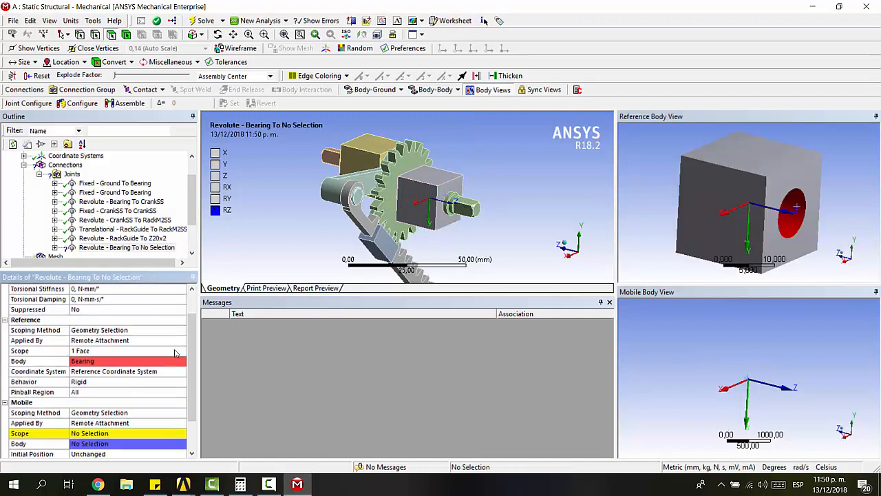
Step: Scope the bearing joint's mobile side to the cylindrical shaft face of gear Z20x2
scroll(449, 205, "up", 5)
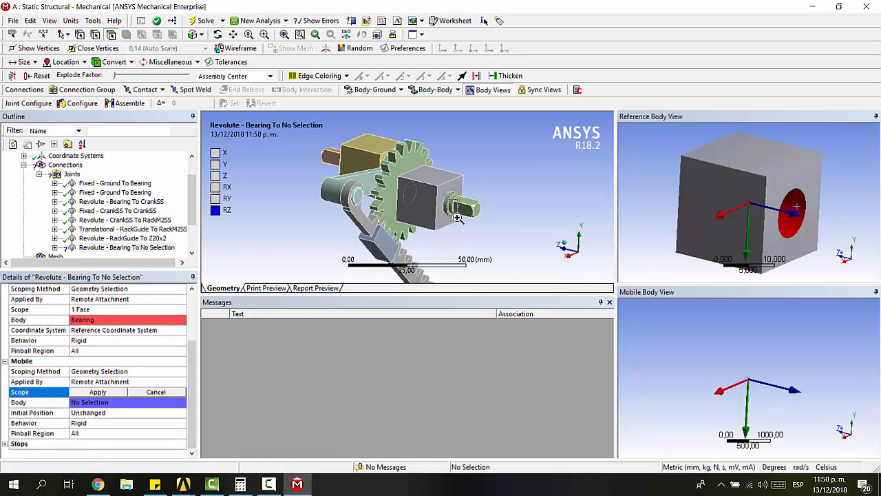
left_click(411, 229)
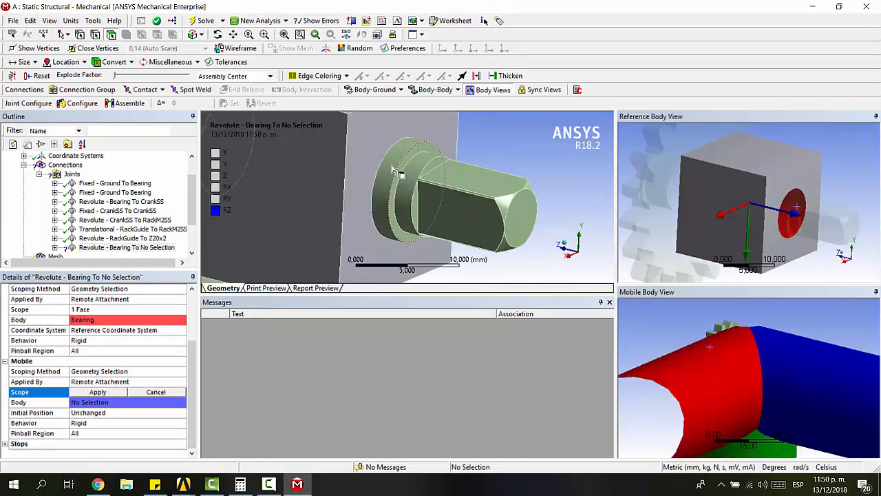
left_click(98, 392)
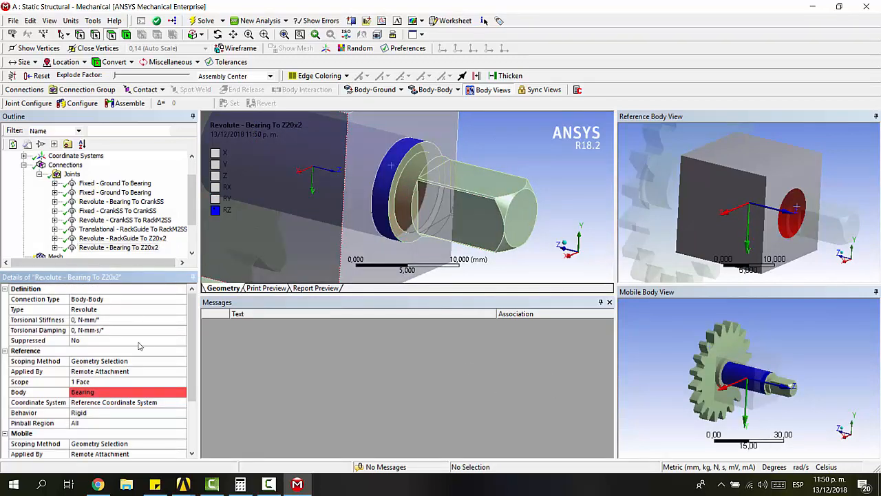
scroll(140, 347, "down", 3)
scroll(382, 217, "down", 5)
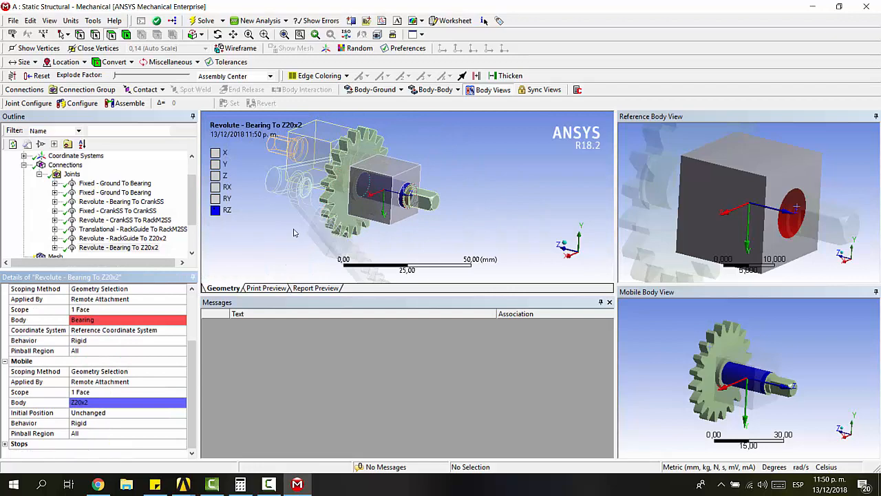
middle_click_drag(293, 233, 314, 214)
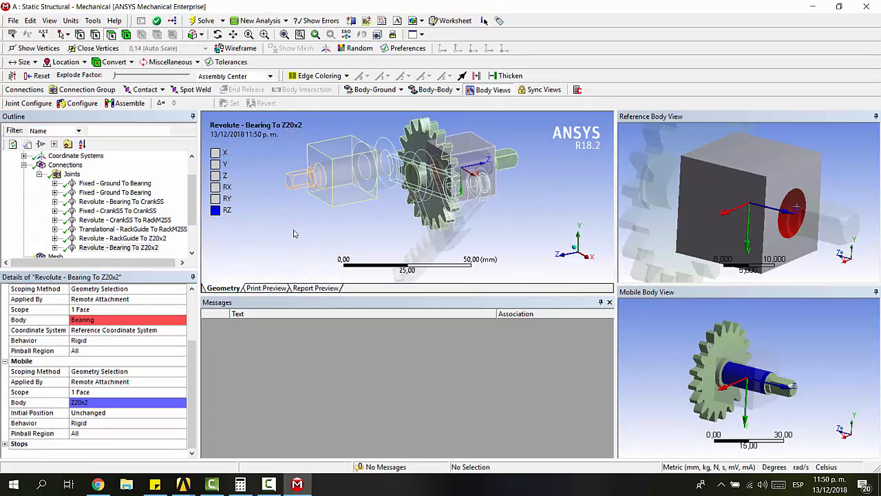
left_click(372, 89)
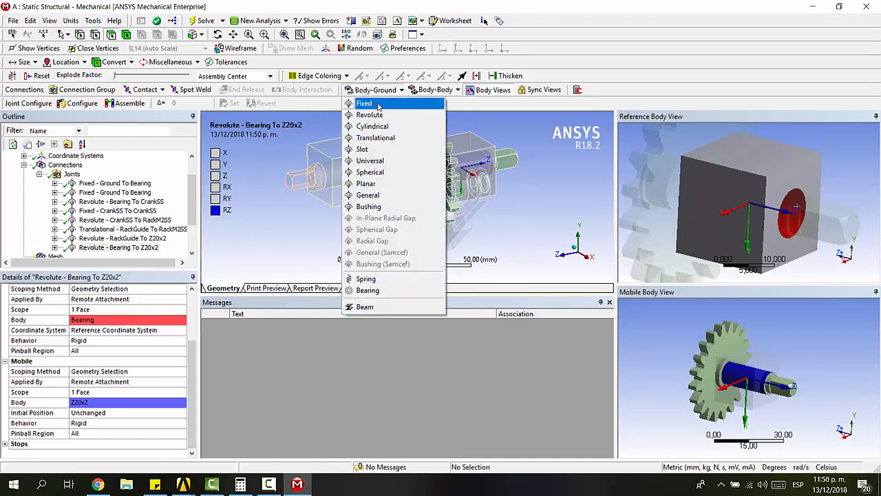
left_click(378, 115)
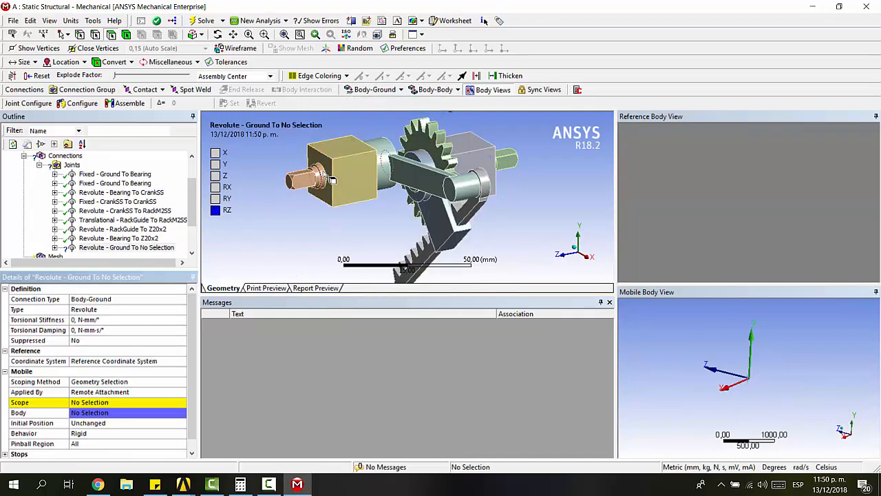
scroll(341, 183, "up", 5)
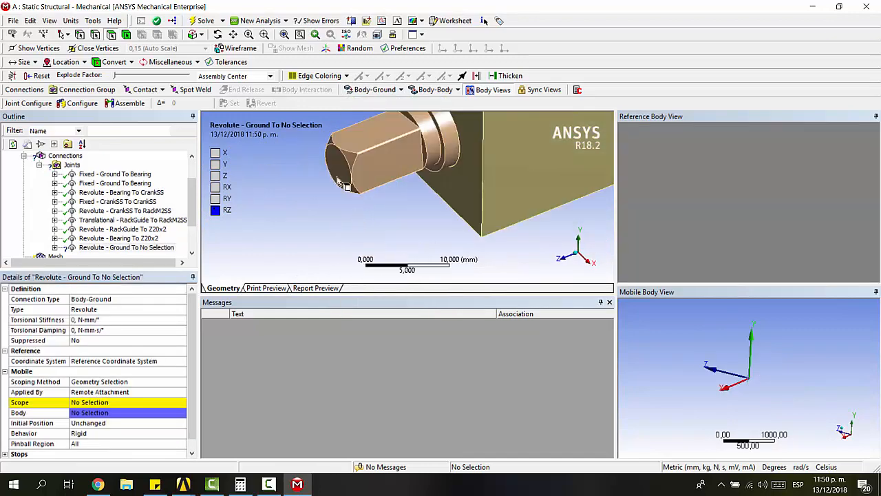
scroll(340, 182, "down", 6)
mouse_move(406, 214)
middle_mouse_down("ctrl")
mouse_move(412, 208)
mouse_move(397, 223)
mouse_move(406, 219)
middle_mouse_up("ctrl")
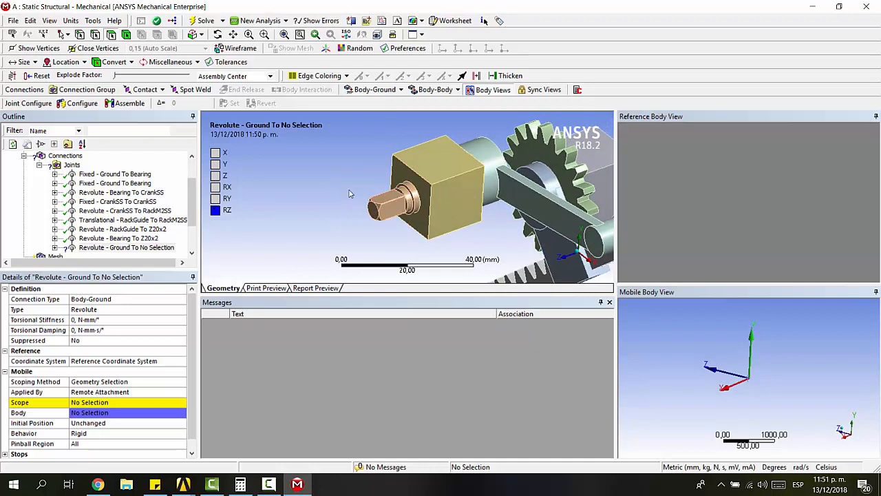
left_click(107, 248)
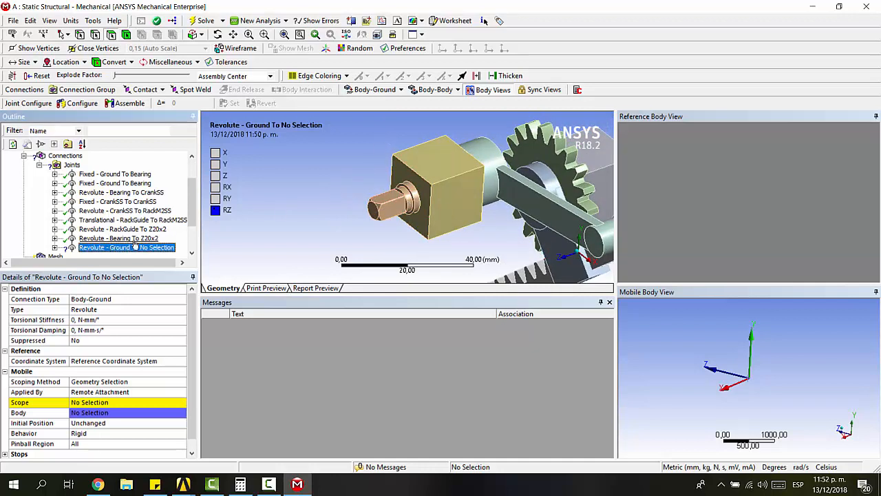
key("Delete")
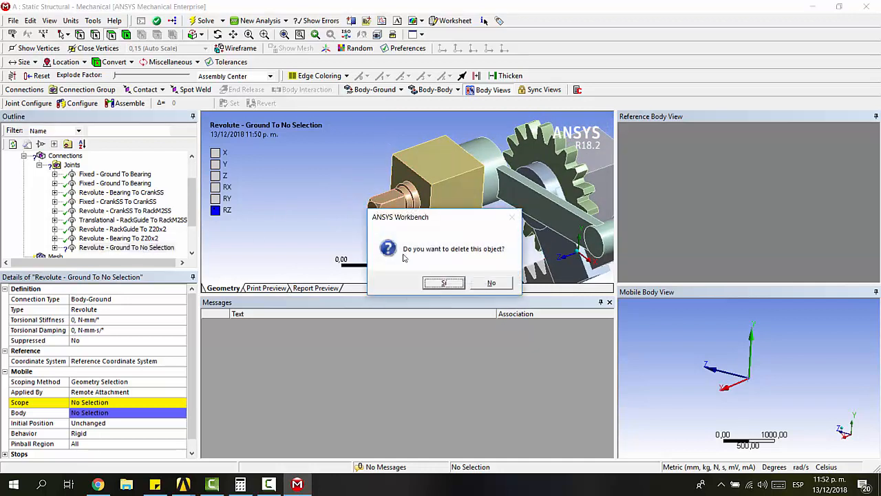
left_click(443, 282)
Step: Select the Static Structural (A5) environment and bring the mechanism's crank, bearings and gear into view
right_click_drag(501, 155, 633, 210)
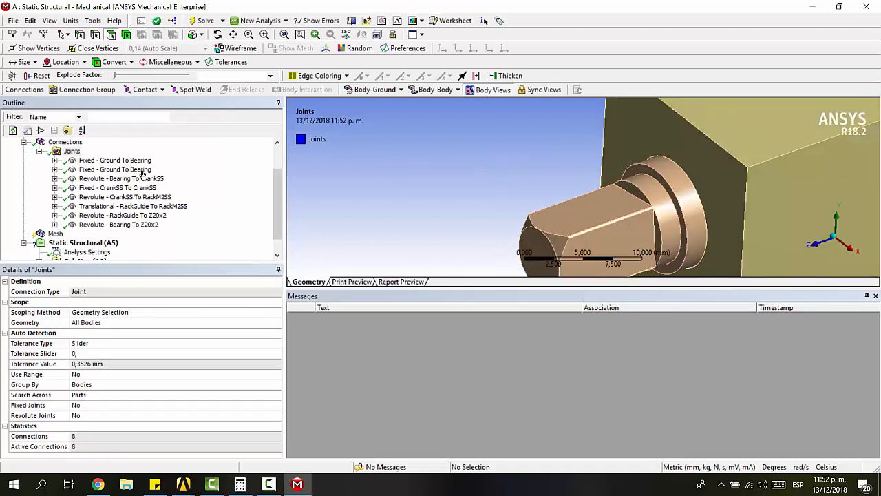
scroll(181, 171, "down", 1)
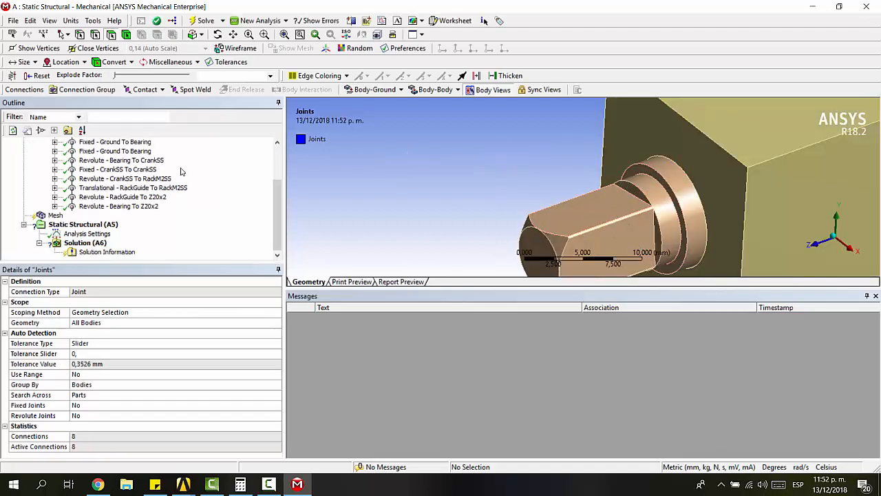
left_click(81, 226)
scroll(103, 149, "up", 1)
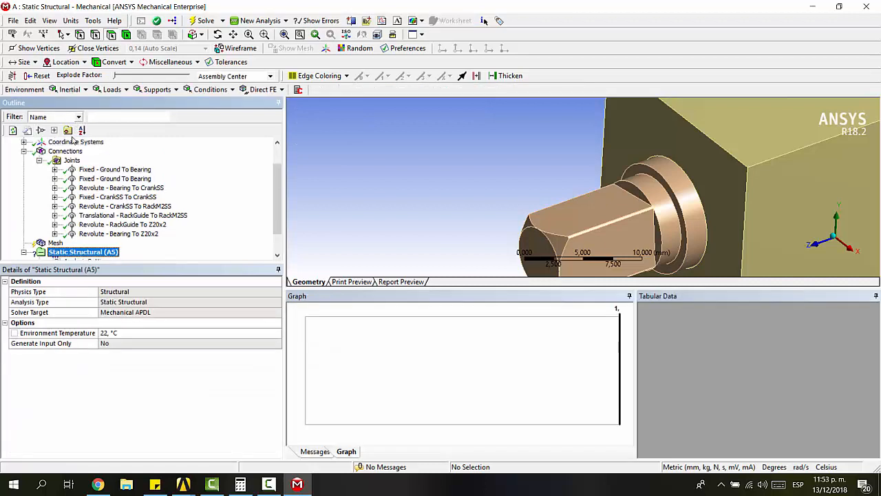
scroll(470, 142, "down", 4)
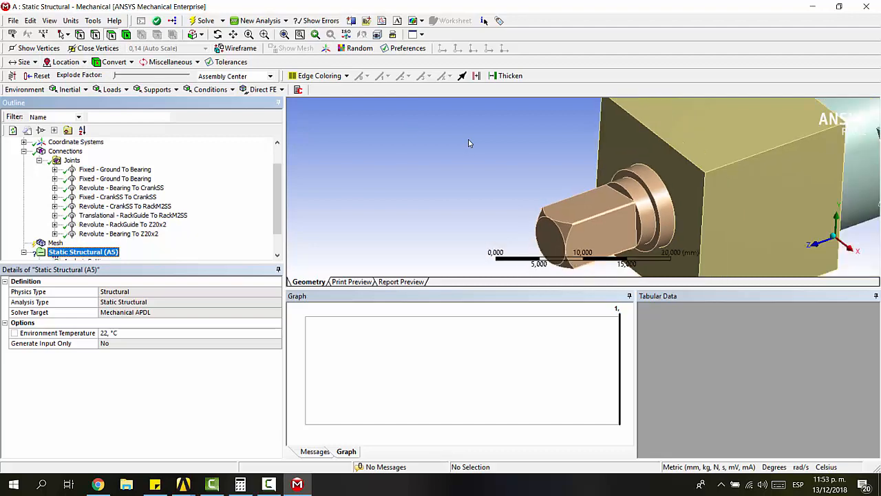
scroll(465, 142, "down", 2)
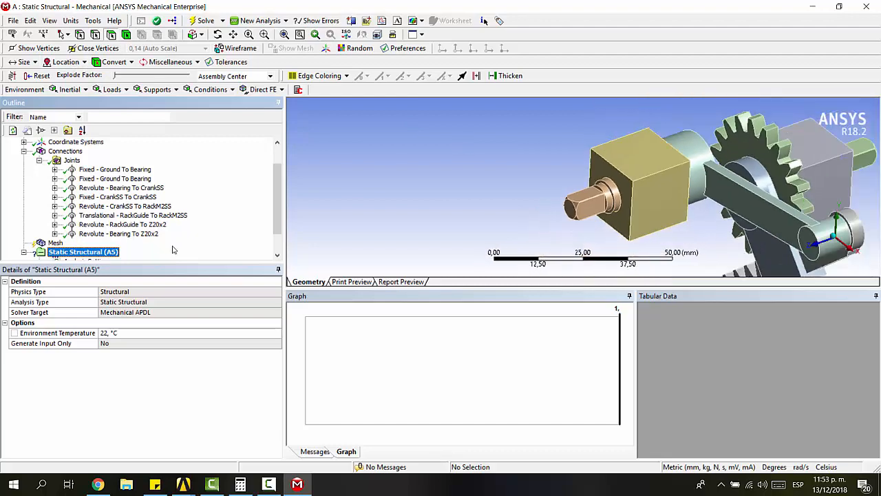
Step: Add a manual frictional contact region to the model's connections
left_click(72, 170)
left_click(73, 174)
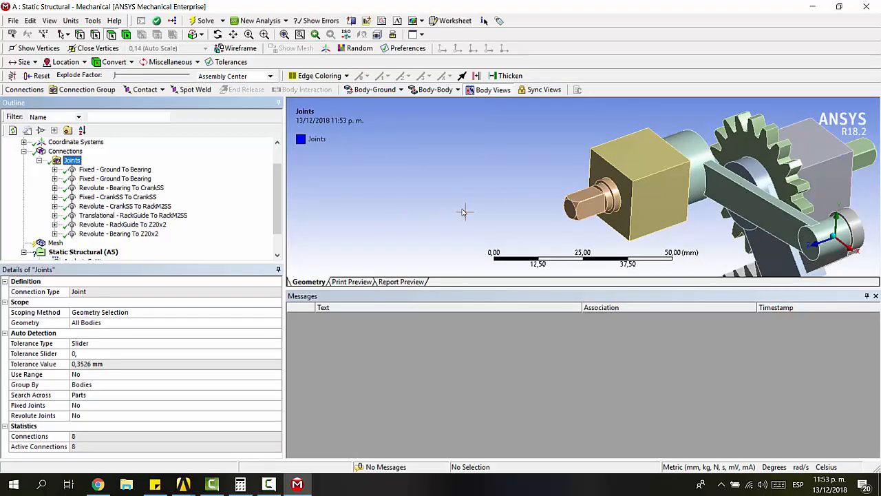
middle_click_drag(464, 211, 416, 183)
scroll(420, 182, "down", 3)
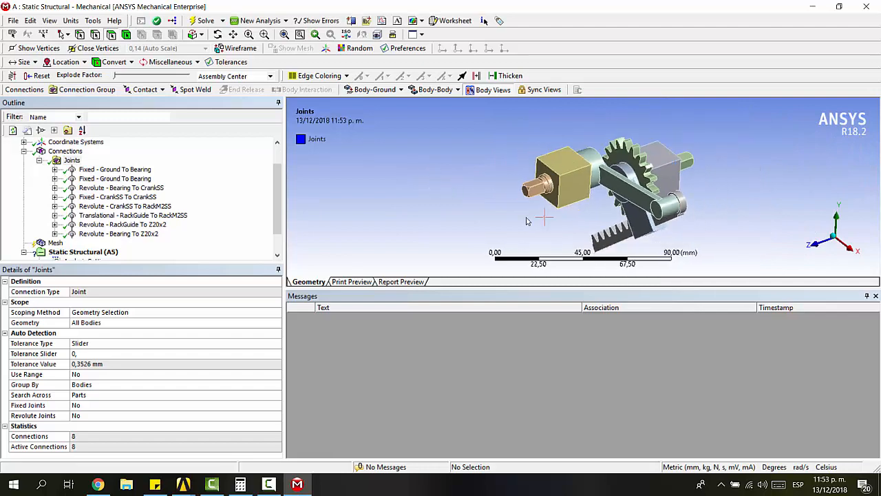
middle_click_drag(530, 217, 548, 202)
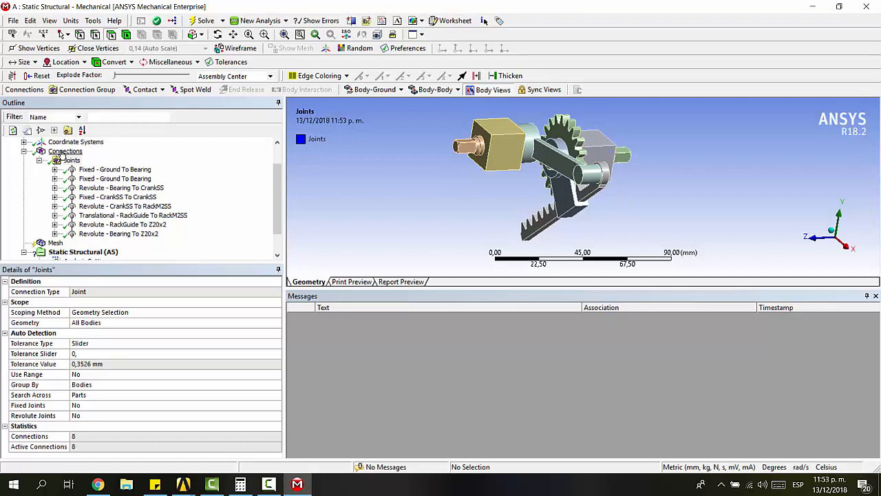
left_click(141, 89)
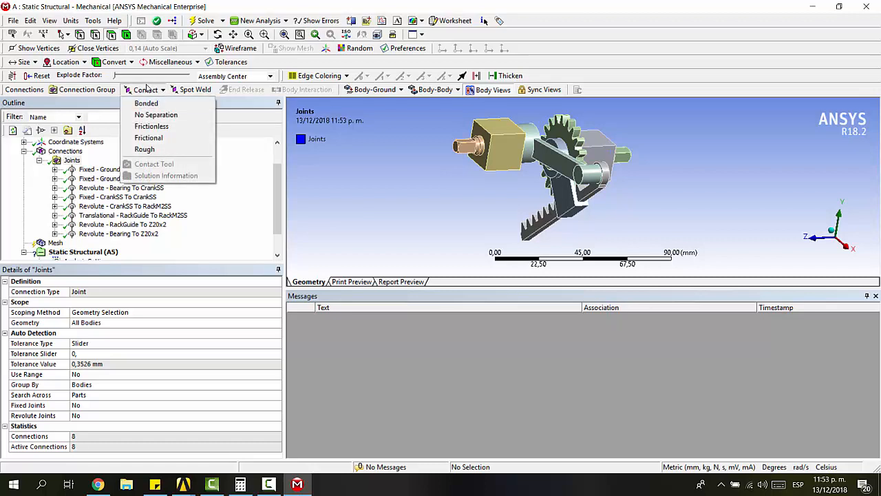
left_click(150, 139)
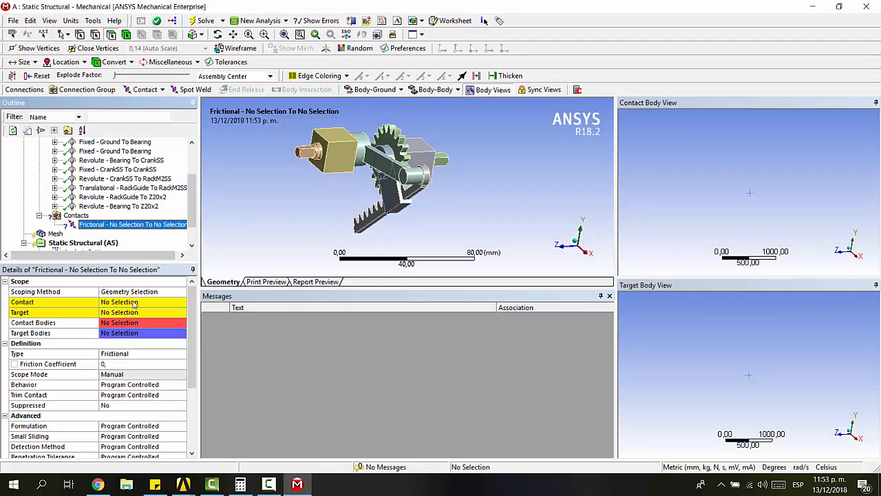
middle_click_drag(411, 206, 397, 180)
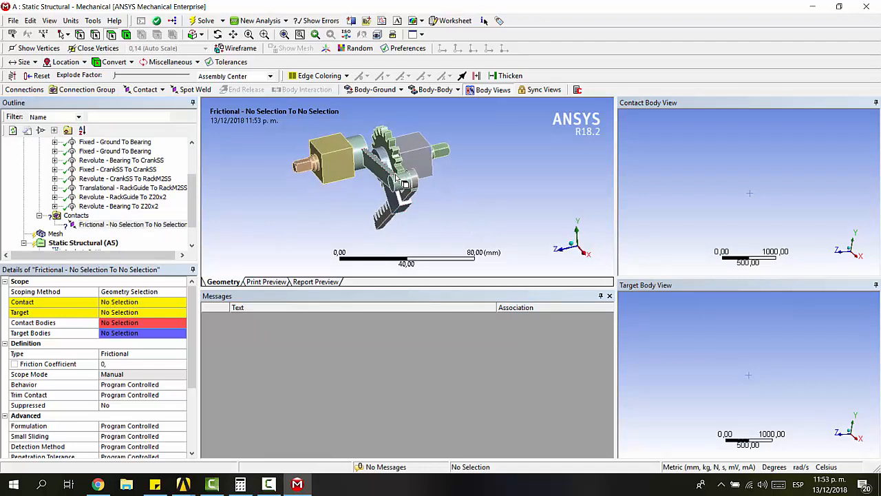
right_click_drag(353, 123, 448, 230)
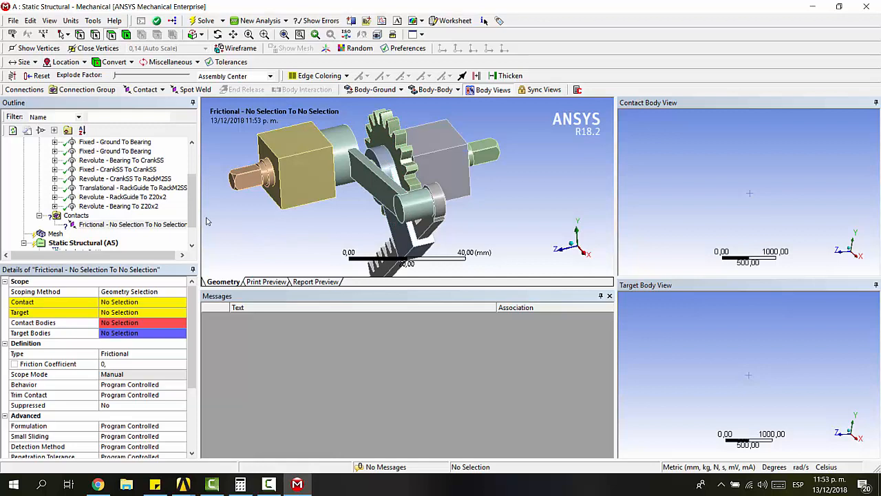
left_click(110, 302)
left_click(398, 128)
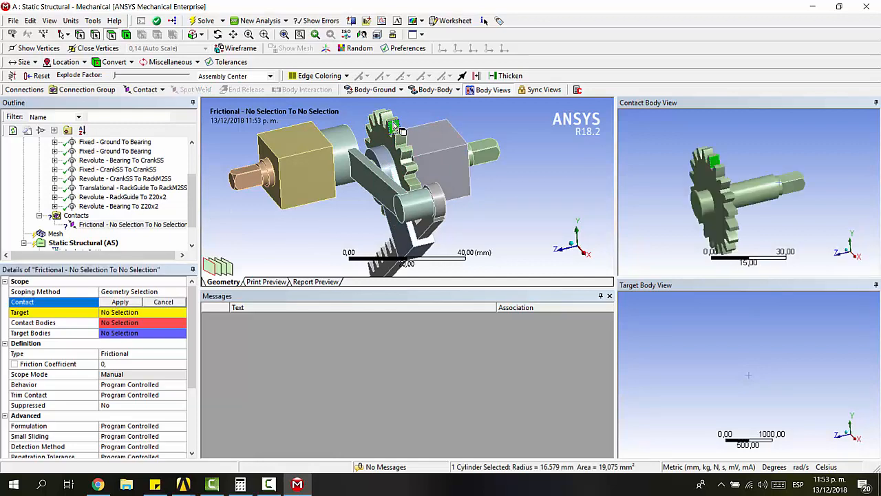
left_click(400, 128)
left_click(394, 126)
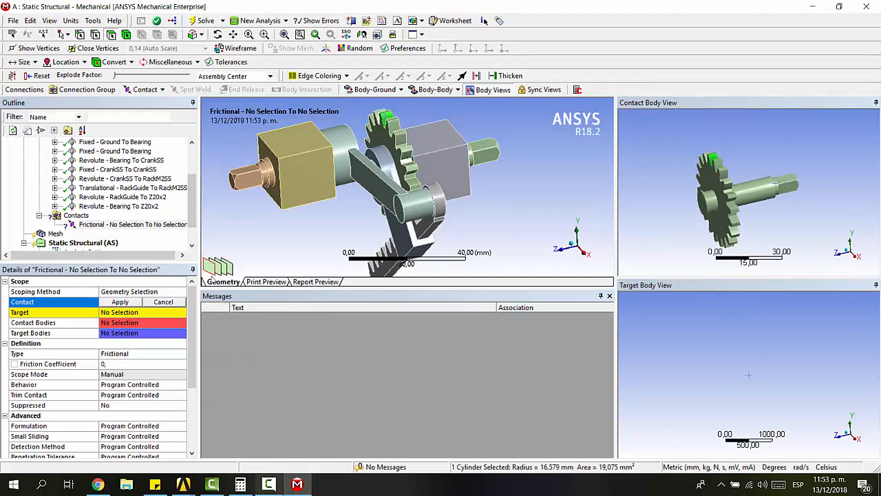
scroll(319, 221, "down", 2)
scroll(117, 189, "up", 2)
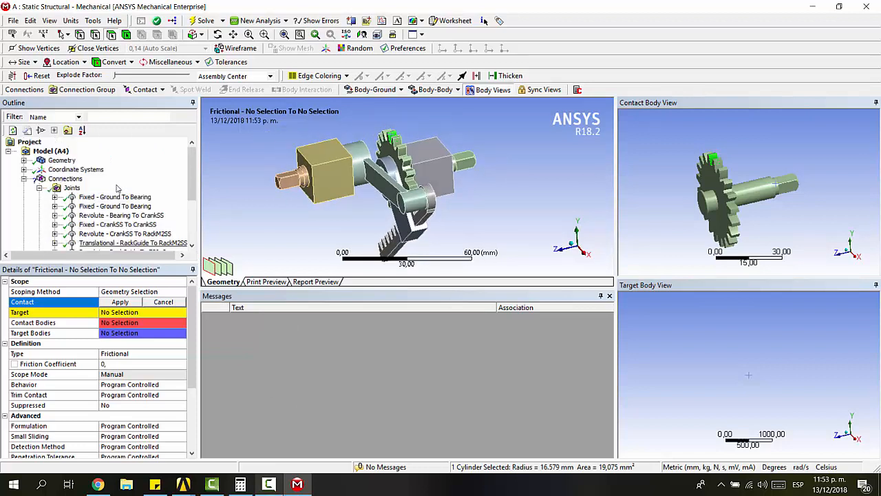
Step: Isolate gear Z20x2 by hiding all the other bodies of the geometry
left_click(24, 160)
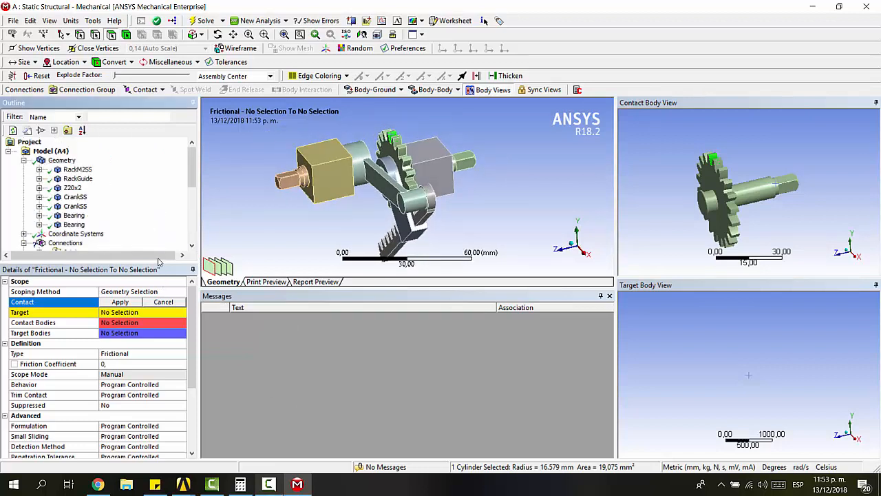
left_click_drag(158, 262, 157, 336)
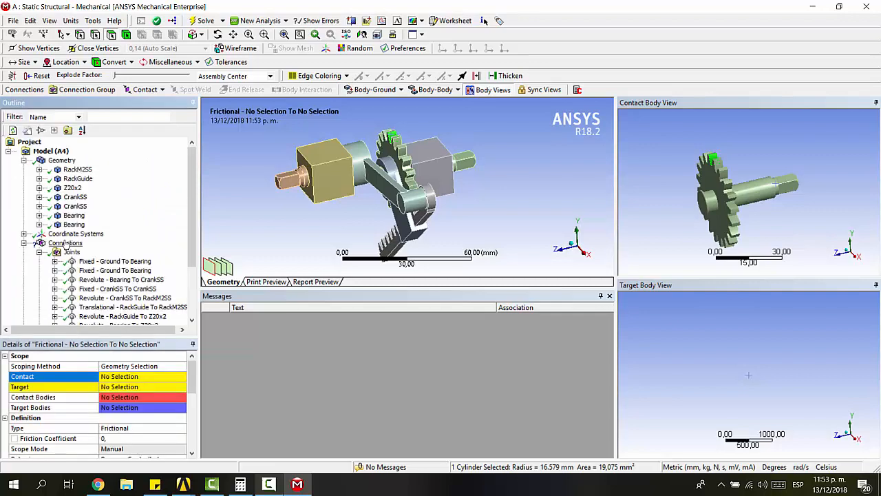
left_click(77, 170)
left_click(79, 180)
left_click(77, 198)
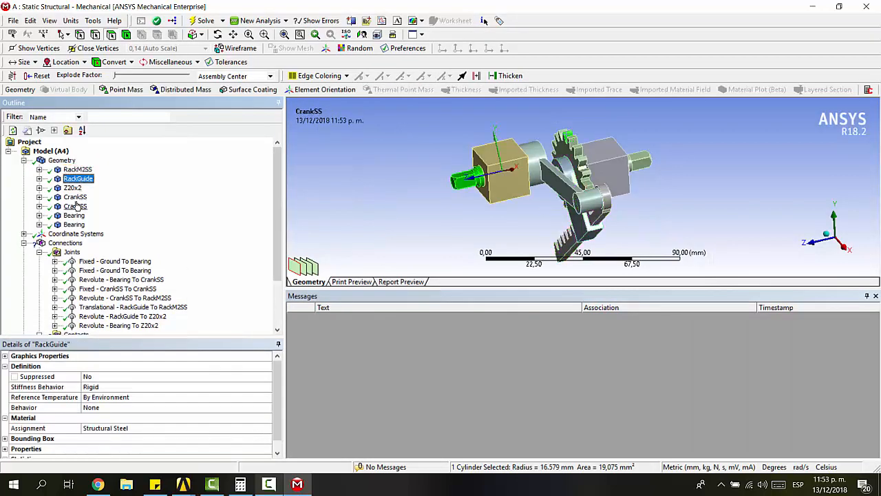
left_click(79, 210)
key("Up")
key("Up")
key("Up")
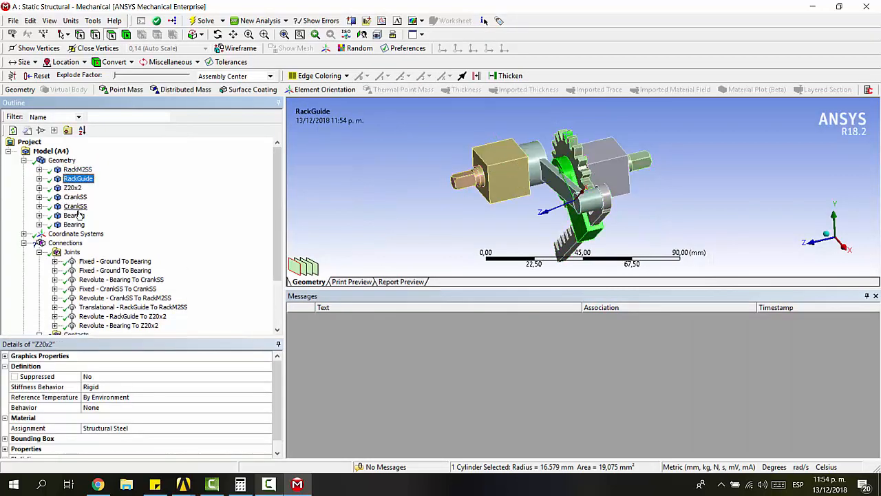
key("Down")
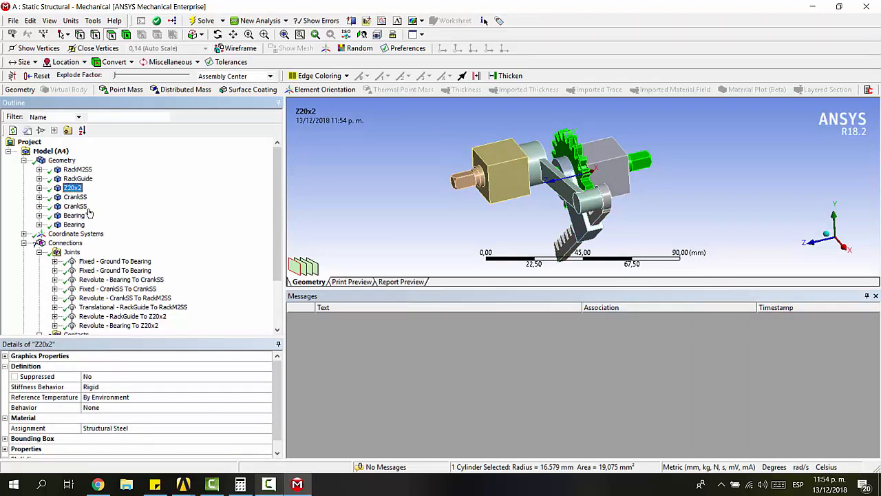
right_click(71, 186)
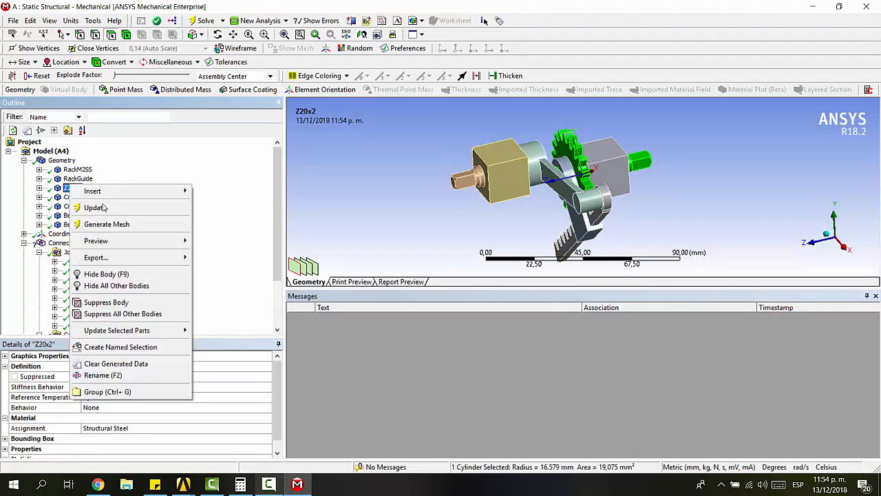
left_click(133, 286)
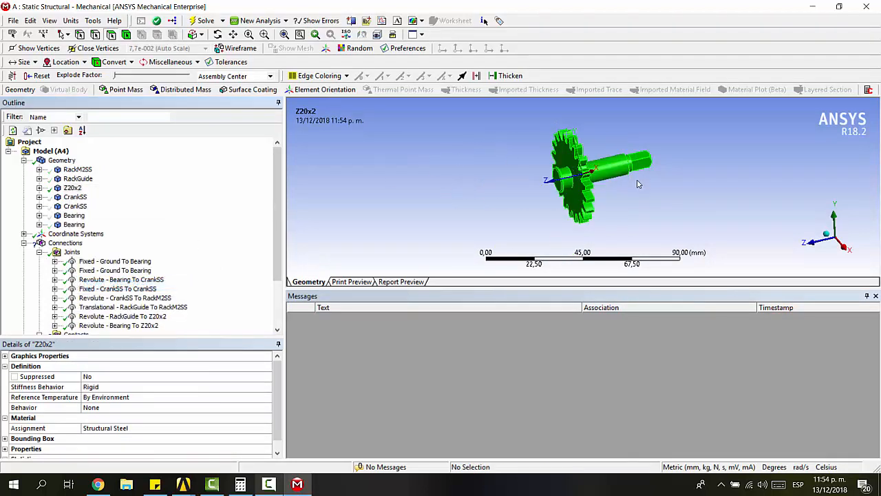
Step: Box-select the faces of gear Z20x2's toothed wheel, without the shaft, in a side view along the X axis
middle_click_drag(622, 210, 609, 206)
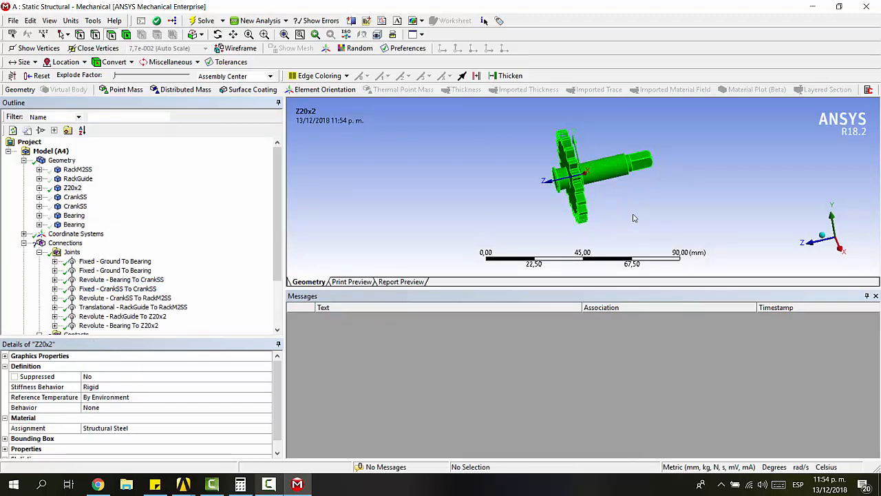
left_click(61, 34)
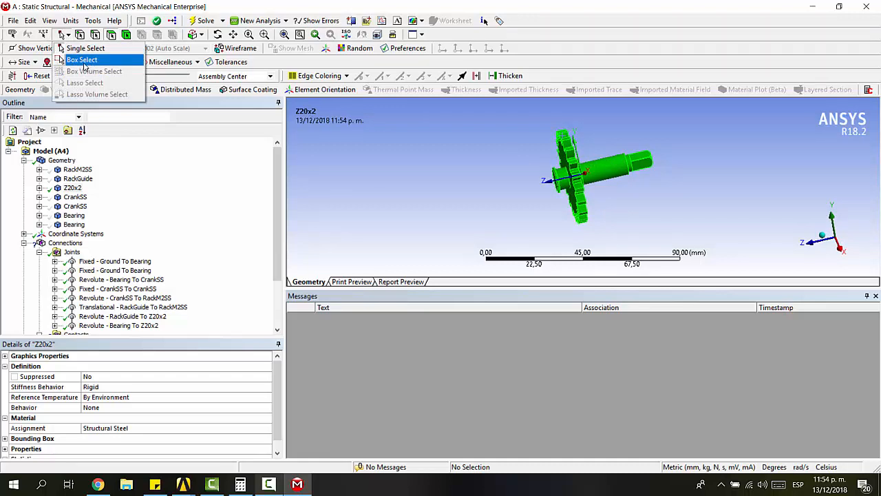
left_click(84, 62)
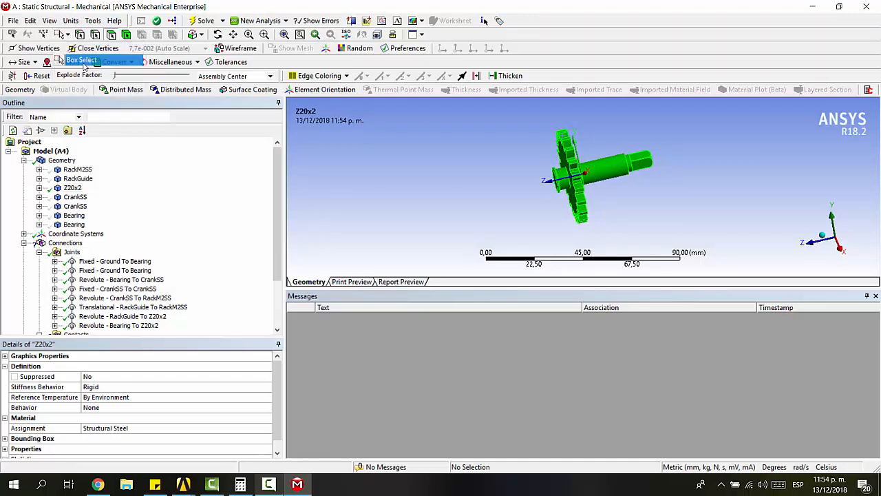
left_click(838, 248)
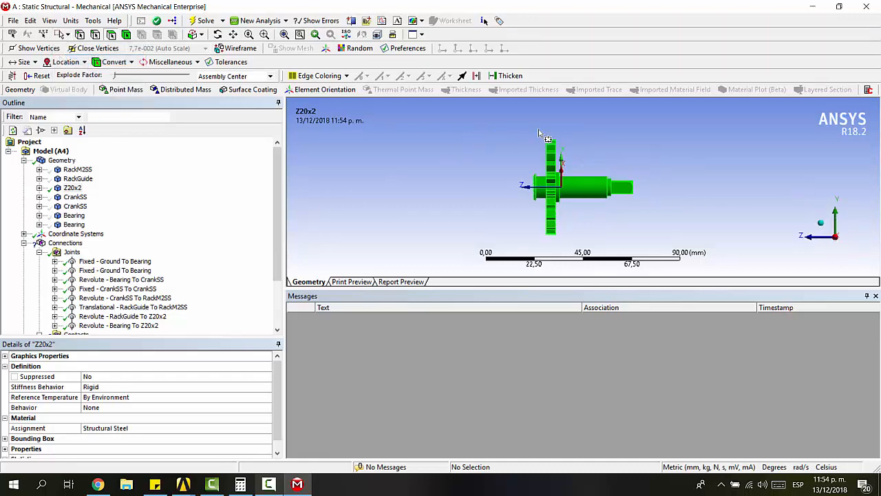
left_click_drag(563, 201, 563, 241)
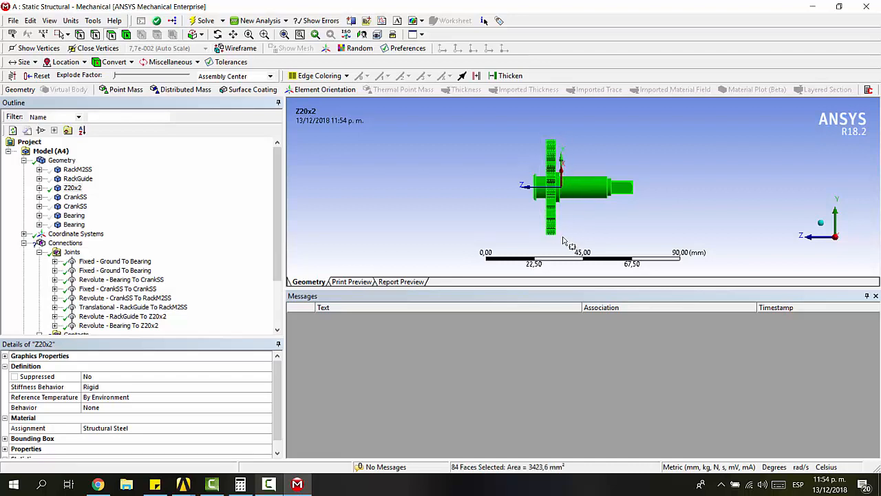
left_click(589, 155)
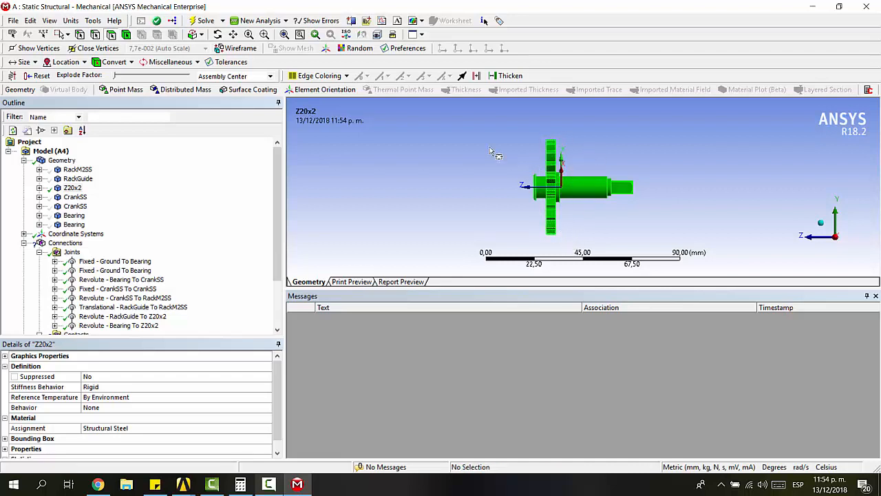
left_click(101, 196)
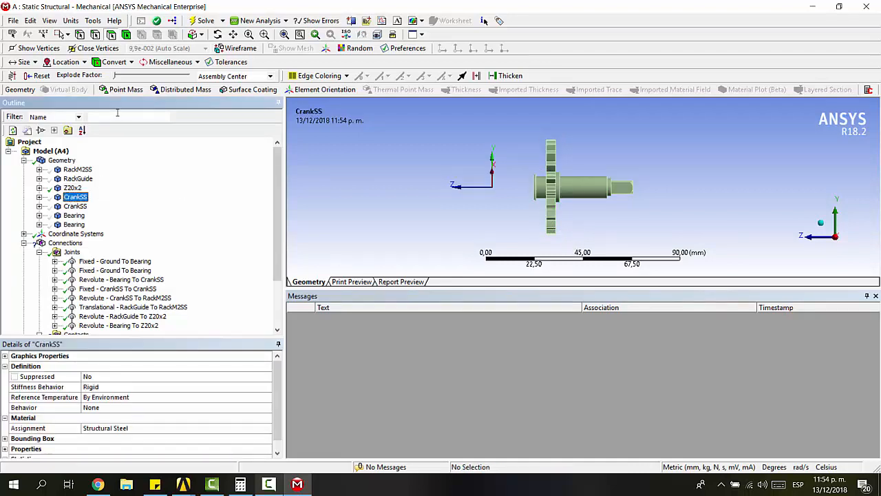
left_click(67, 34)
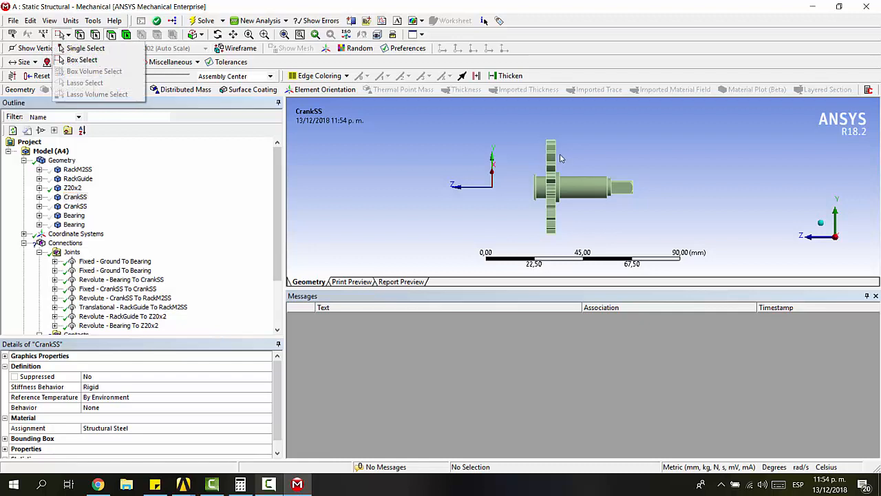
left_click(82, 60)
left_click_drag(544, 133, 570, 245)
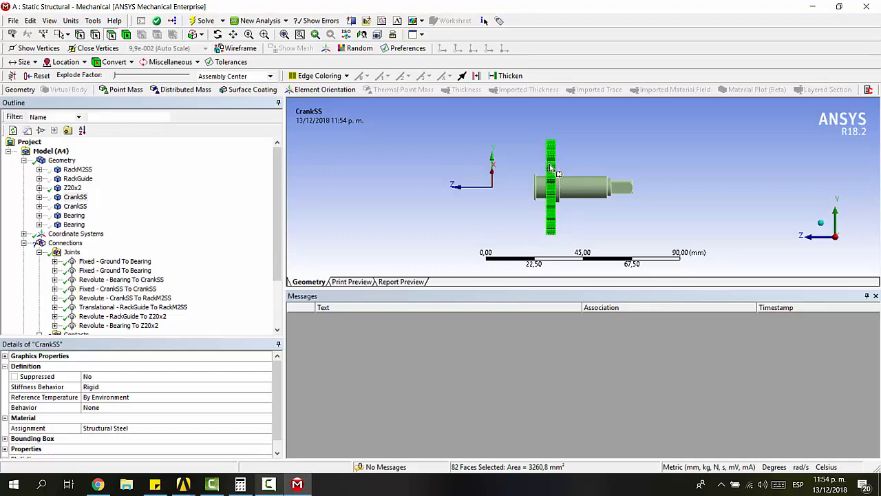
Step: Return to single selection and remove the gear's two flat side faces from the selection, keeping only the tooth faces
left_click_drag(519, 126, 595, 217)
right_click_drag(595, 217, 605, 230)
middle_click_drag(605, 230, 580, 222)
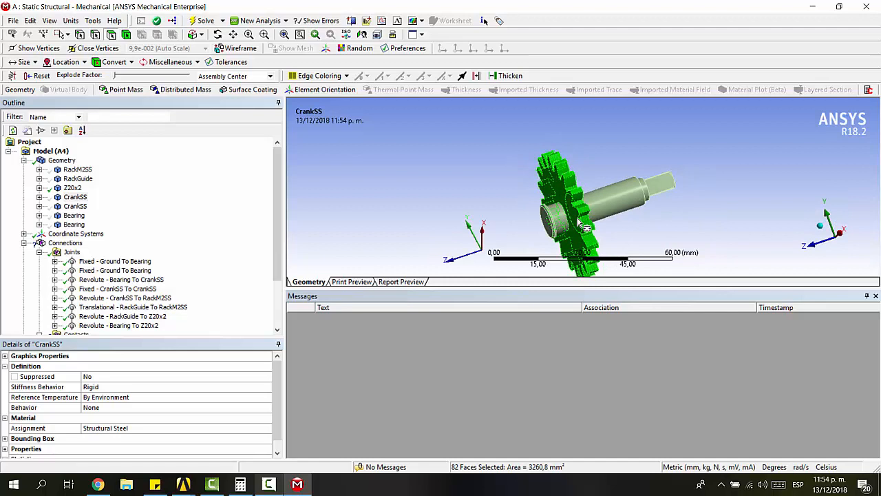
left_click(67, 35)
left_click(80, 58)
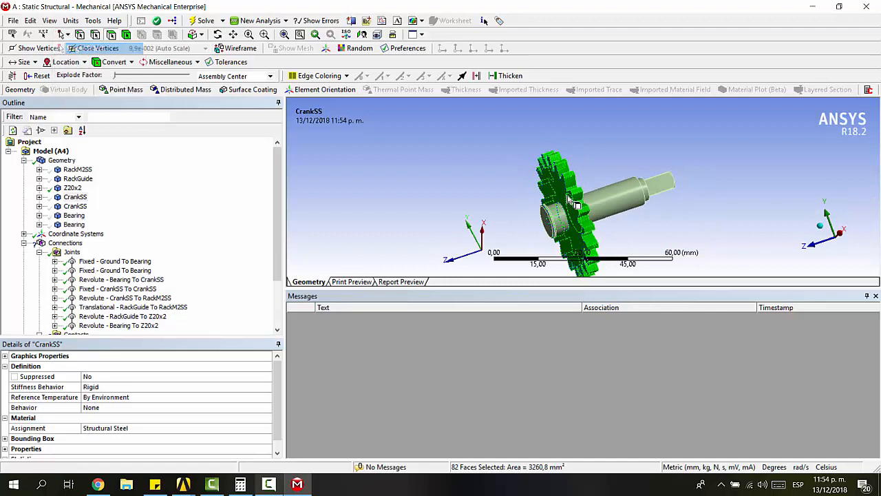
middle_click_drag(563, 197, 568, 180)
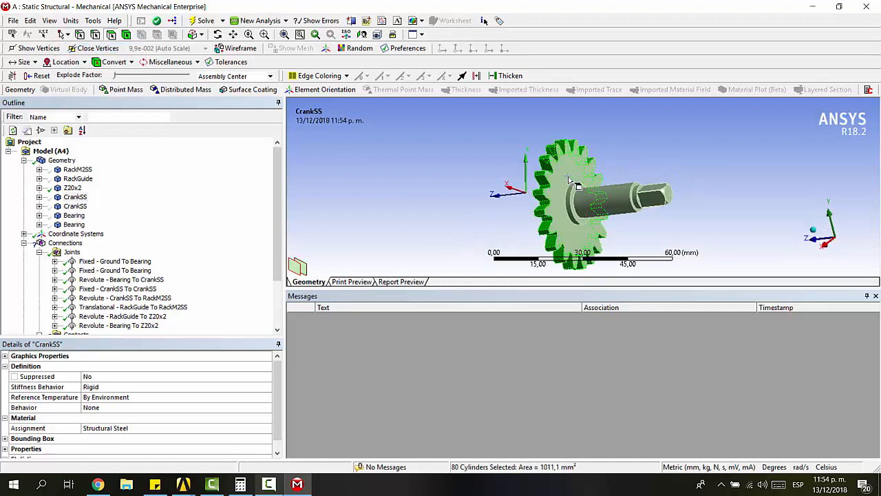
middle_click_drag(632, 168, 583, 183)
Step: Create a named selection called dientes_piñ from the selected gear tooth faces
right_click(576, 165)
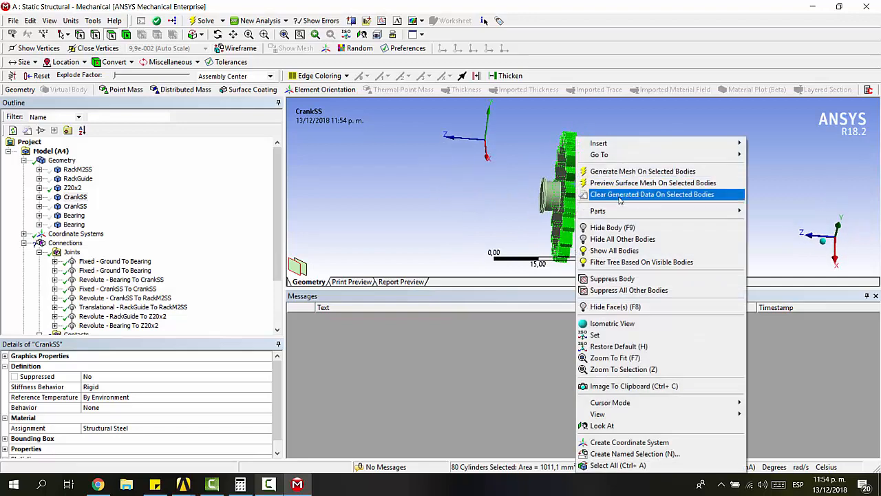
left_click(609, 454)
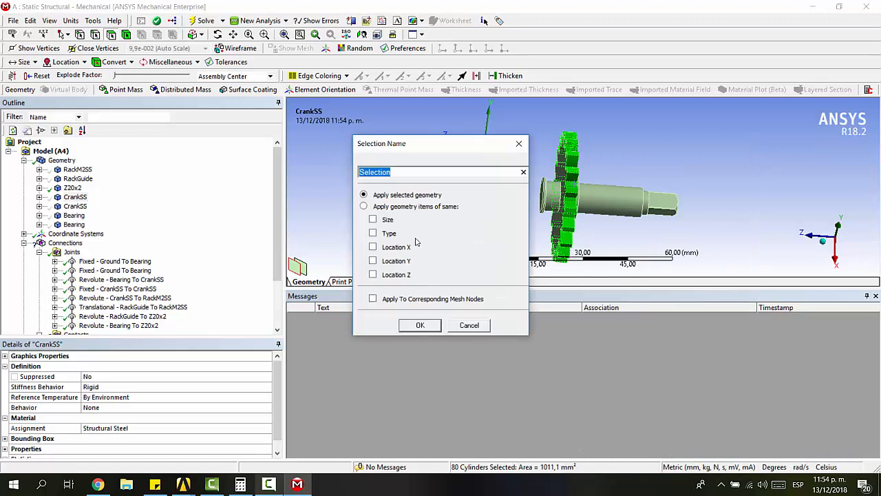
type("dientes_piñ")
key("Return")
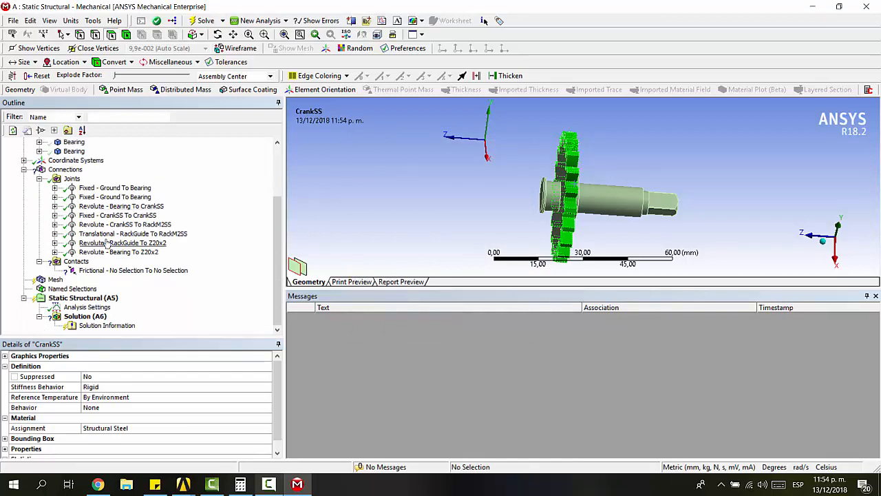
Step: Show all bodies of the mechanism again around gear Z20x2
scroll(107, 239, "up", 3)
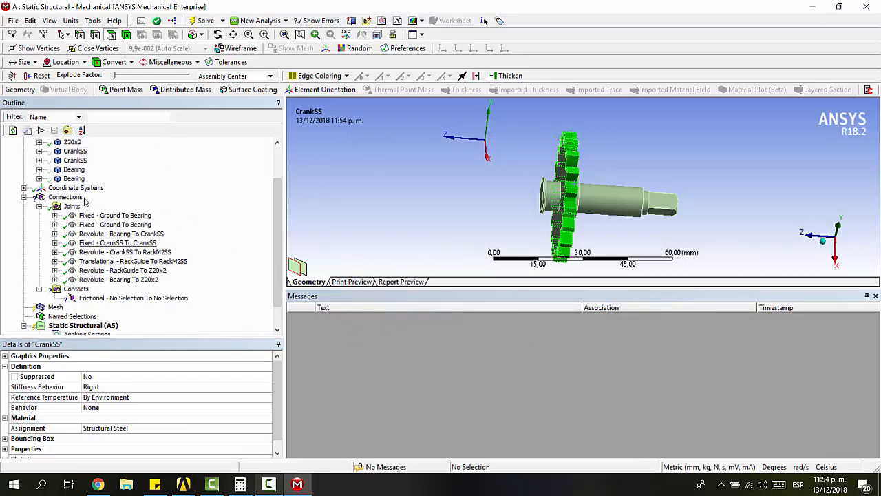
left_click(68, 188)
right_click(71, 188)
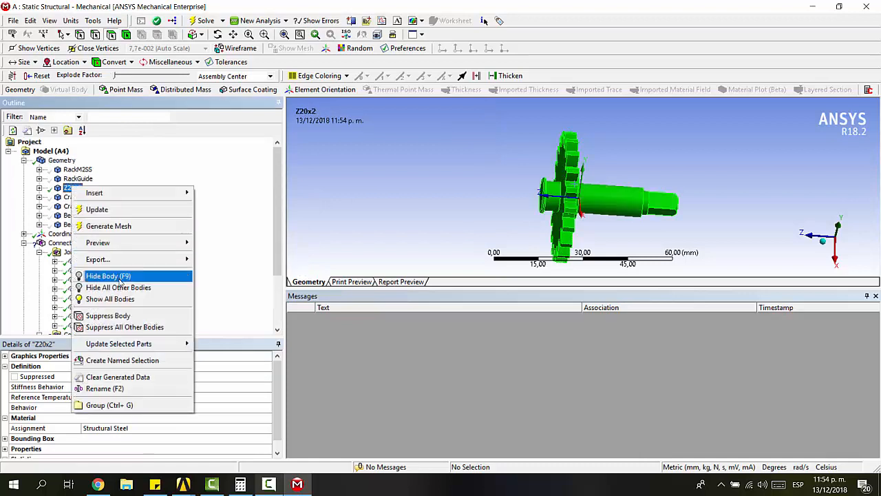
left_click(110, 299)
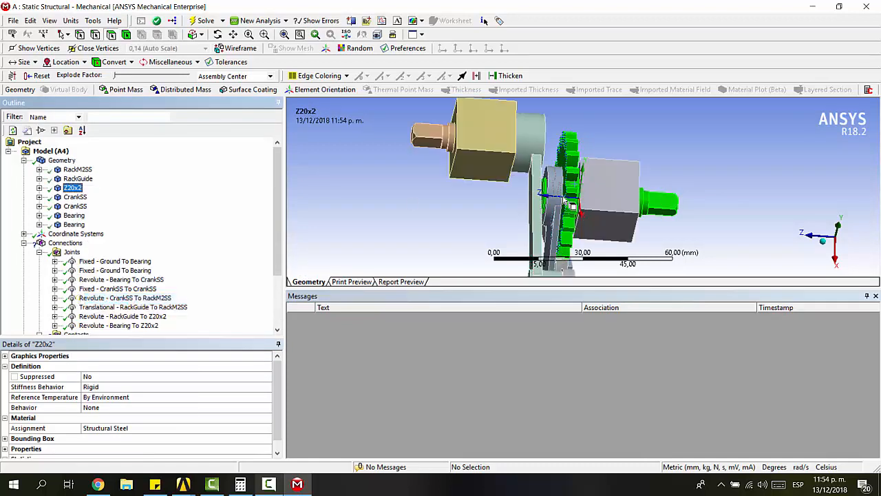
Step: Identify the rack body RackM2SS among the parts and hide all other bodies so only the rack is displayed
left_click(547, 175)
left_click(74, 216)
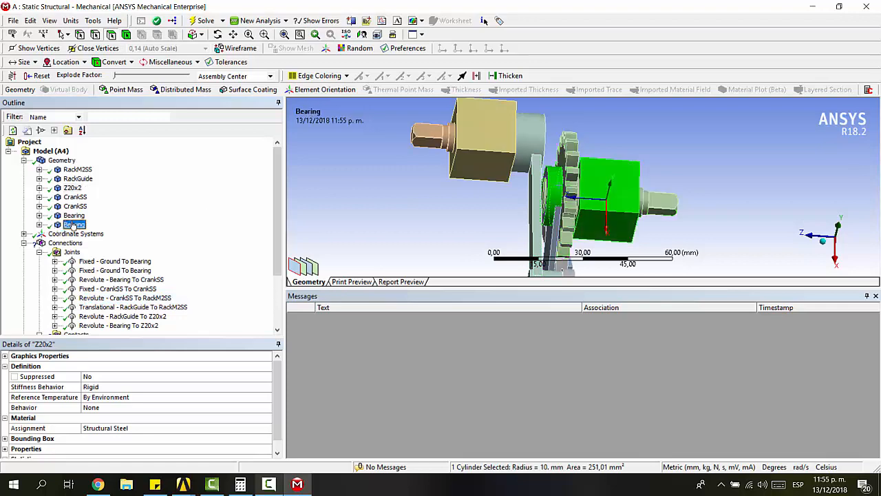
left_click(80, 208)
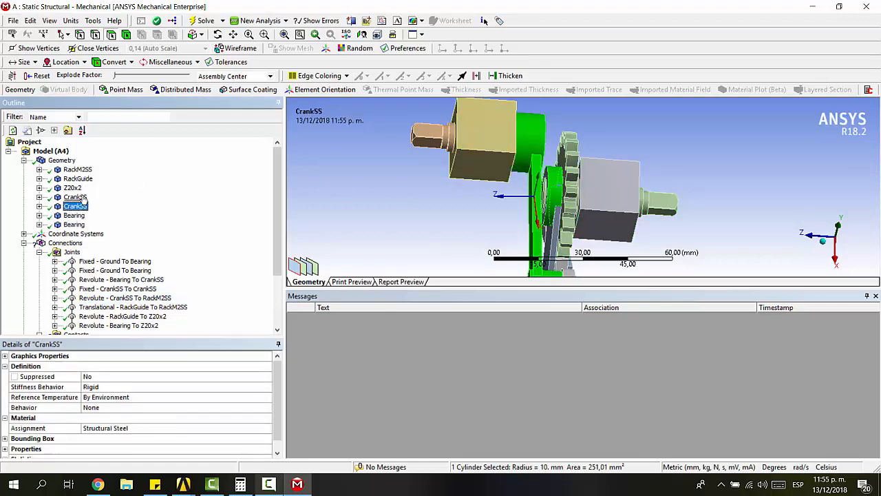
left_click(86, 179)
left_click(85, 170)
middle_click_drag(480, 189, 314, 179)
right_click(79, 172)
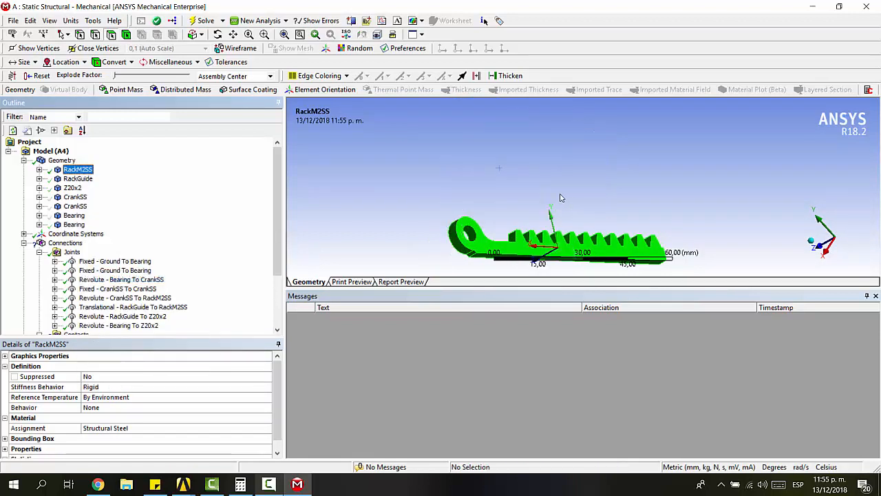
Step: Enlarge the graphics area and turn the isolated rack so its whole row of teeth faces the viewer
middle_click_drag(560, 197, 639, 230)
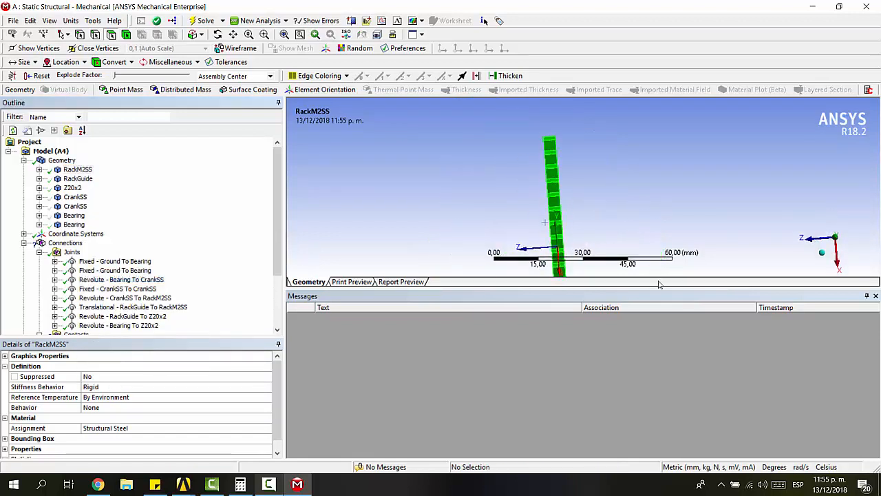
left_click_drag(665, 289, 667, 438)
middle_click_drag(603, 319, 664, 278)
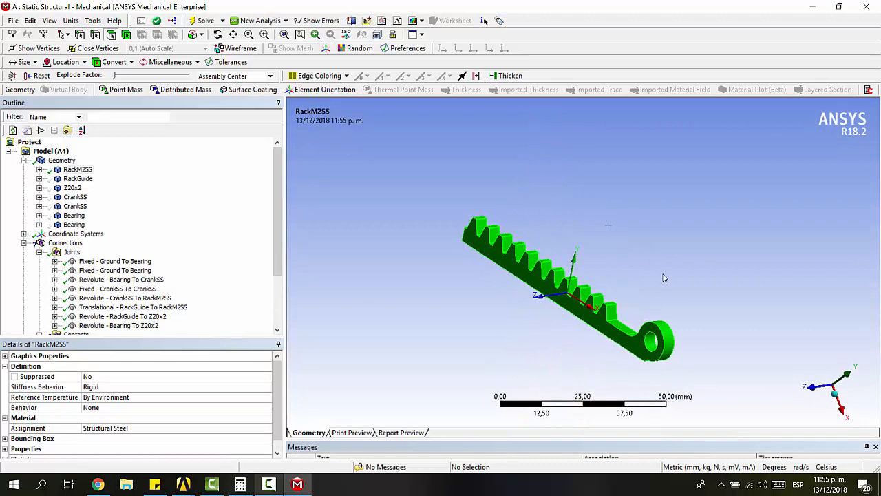
left_click(77, 206)
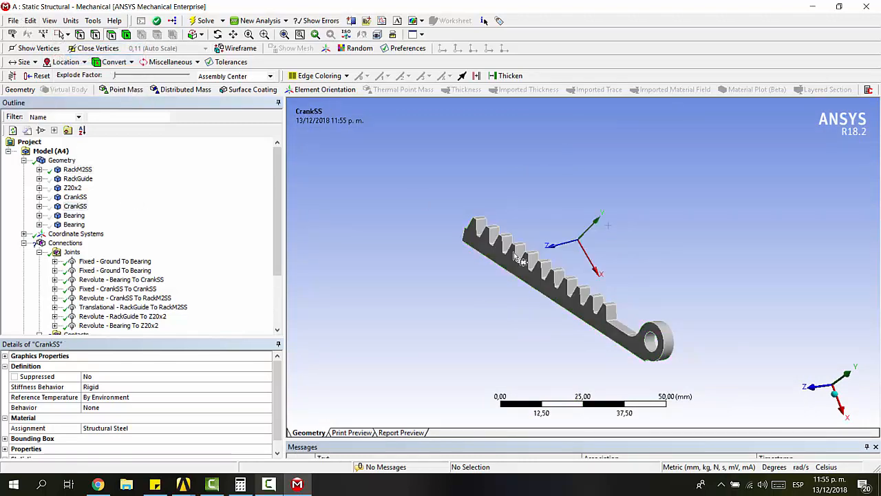
left_click_drag(461, 205, 628, 322)
middle_click_drag(628, 322, 645, 345)
right_click_drag(423, 190, 479, 232)
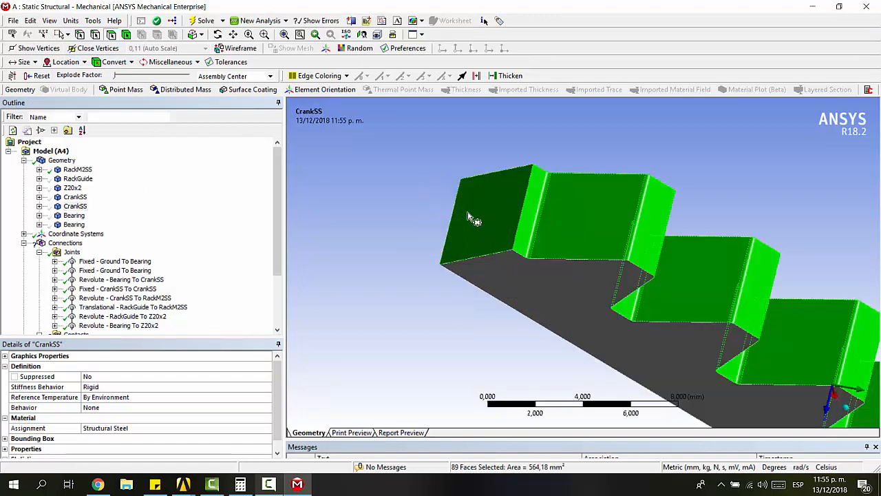
left_click(509, 212)
Step: Box-select the tooth faces along the rack, leaving out the end face and the pivot eye
scroll(554, 207, "down", 3)
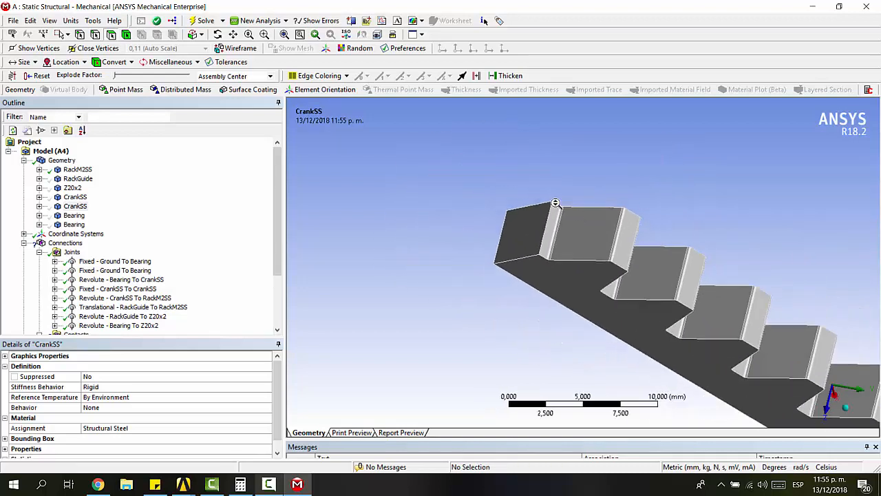
scroll(533, 199, "down", 5)
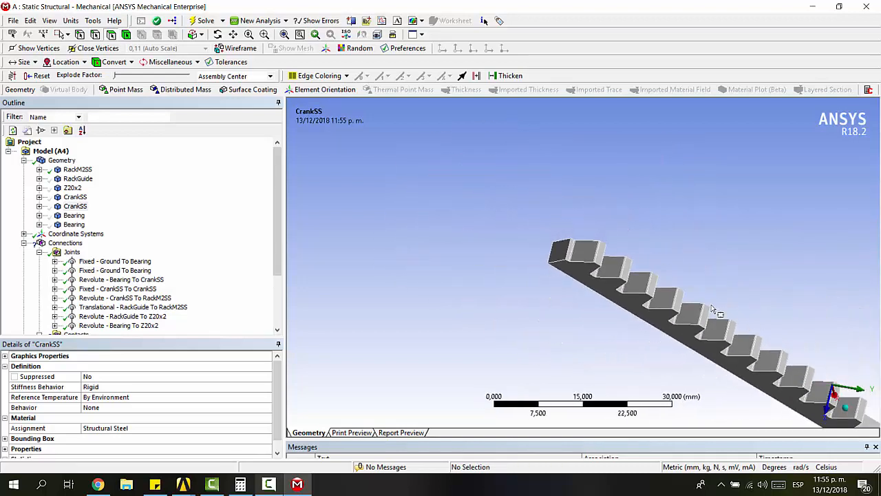
right_click_drag(402, 129, 693, 331)
left_click_drag(696, 336, 695, 337)
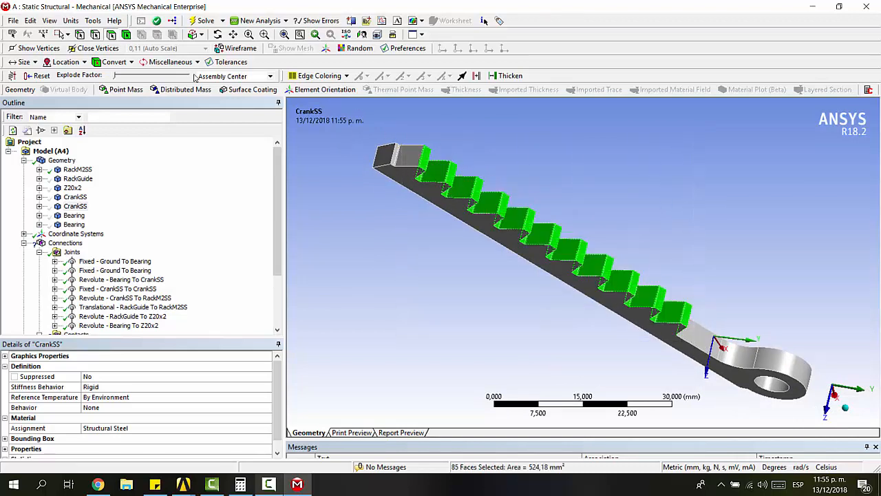
Step: Return to single selection and add the end tooth's remaining faces and the flat face between the teeth and the eye
left_click(67, 34)
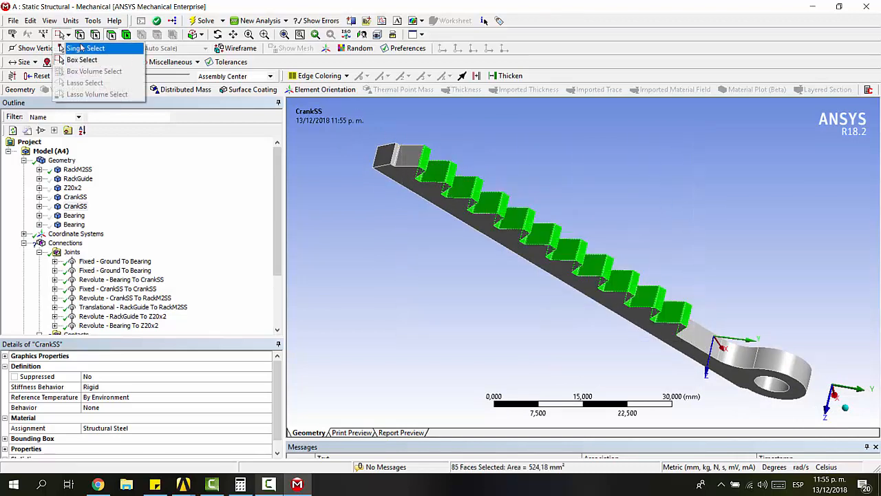
left_click(81, 47)
left_click(67, 34)
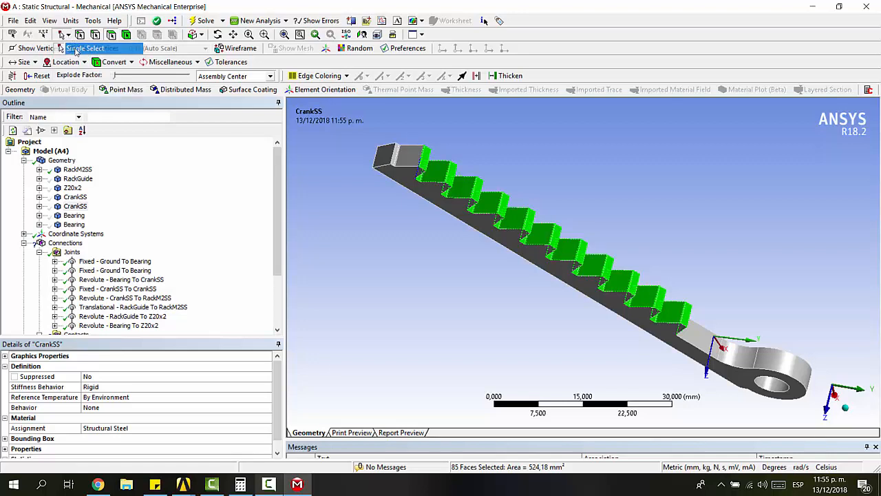
left_click(76, 49)
left_click(406, 156, "ctrl")
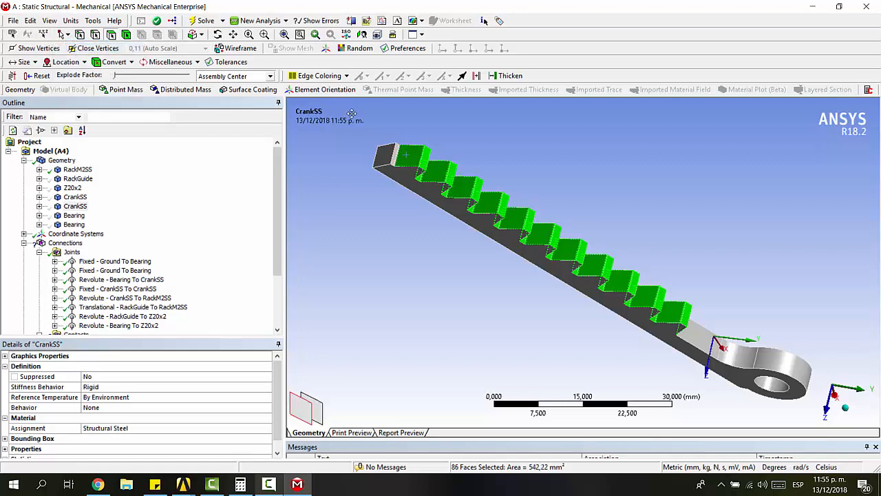
left_click(394, 156, "ctrl")
mouse_move(500, 211)
middle_mouse_down()
mouse_move(445, 207)
mouse_move(484, 201)
mouse_move(509, 213)
mouse_move(503, 203)
mouse_move(486, 209)
middle_mouse_up()
left_click(769, 336, "ctrl")
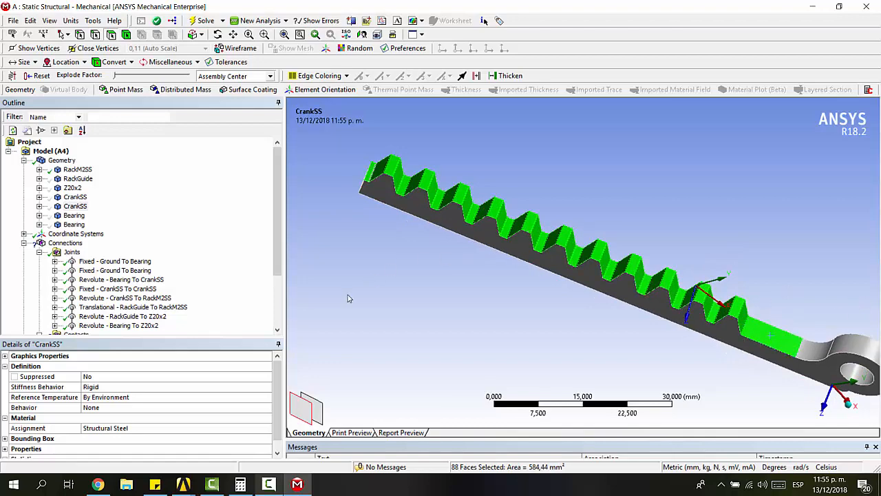
Step: Create a named selection called dientes_cremallera from the selected rack tooth faces
scroll(328, 294, "down", 1)
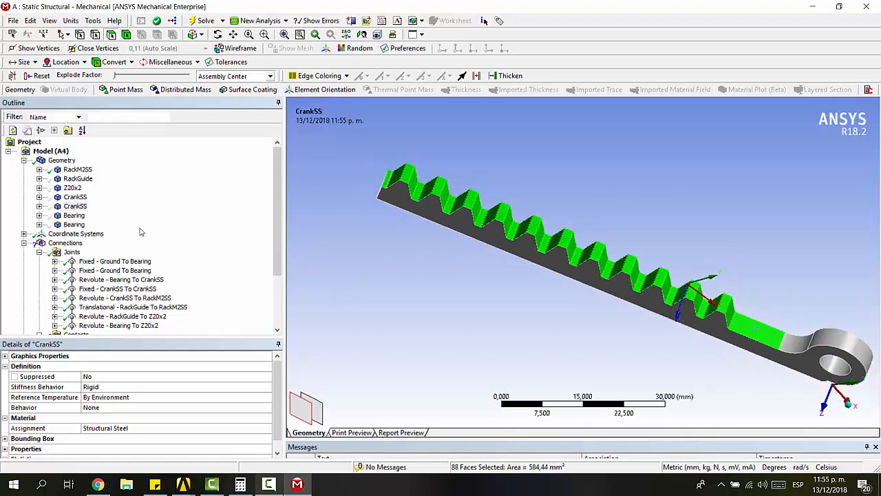
right_click(441, 182)
left_click(494, 454)
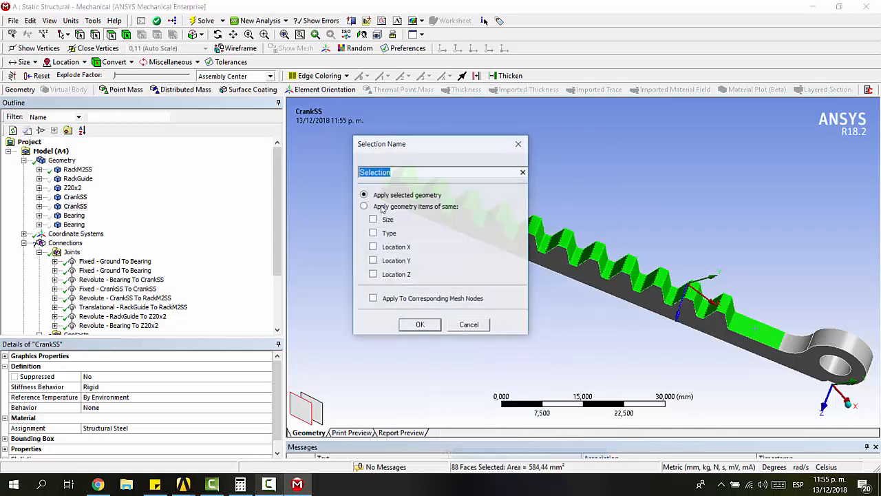
type("dientes_cremallera")
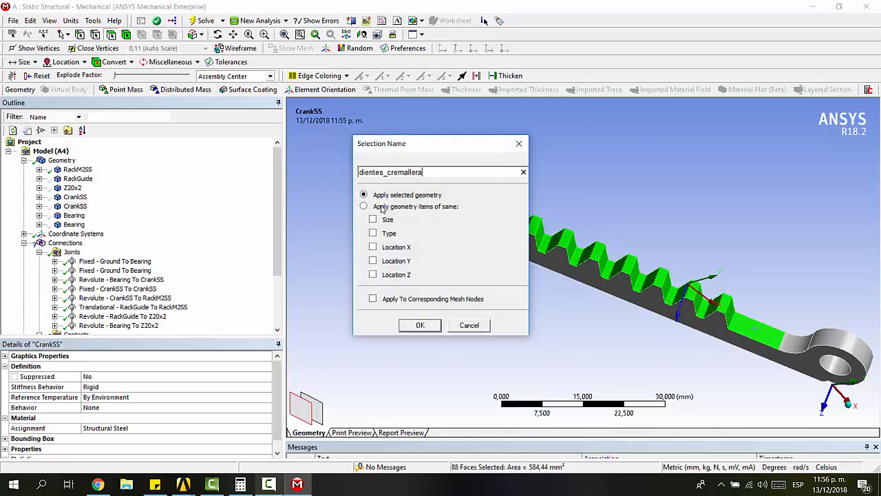
left_click(413, 326)
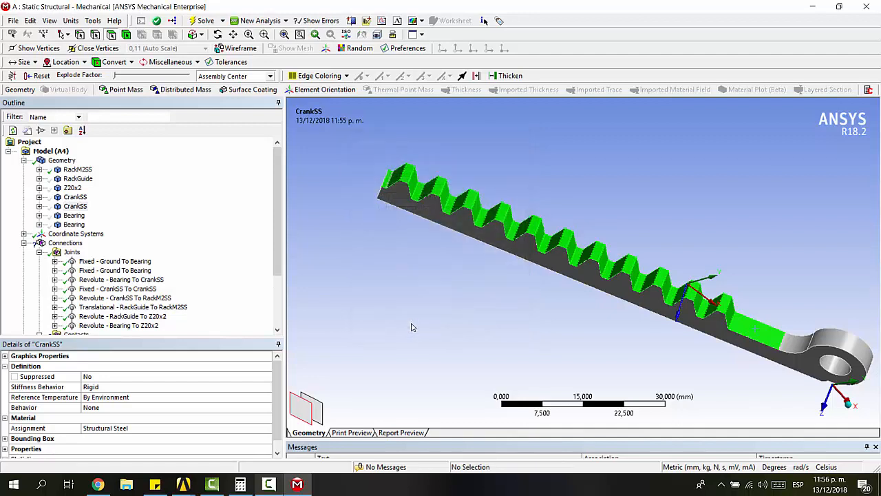
Step: Set the scoping method of the unassigned frictional contact to Named Selection
scroll(133, 222, "down", 3)
left_click(124, 270)
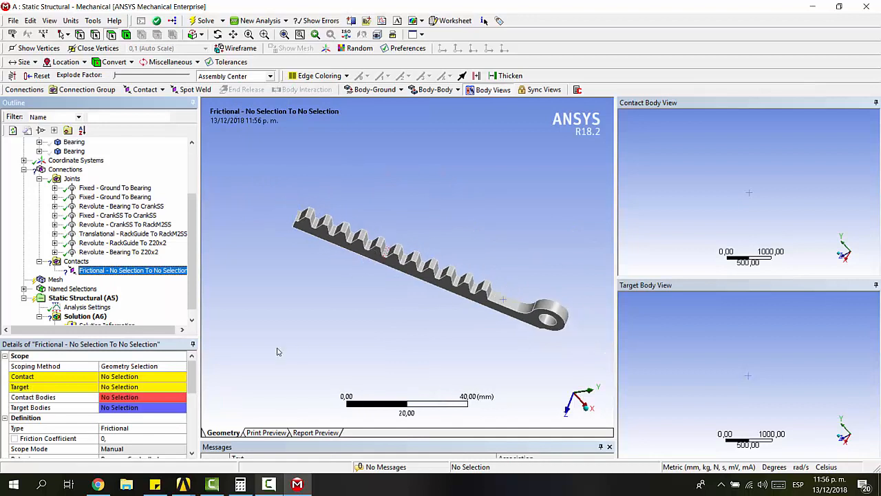
left_click(119, 377)
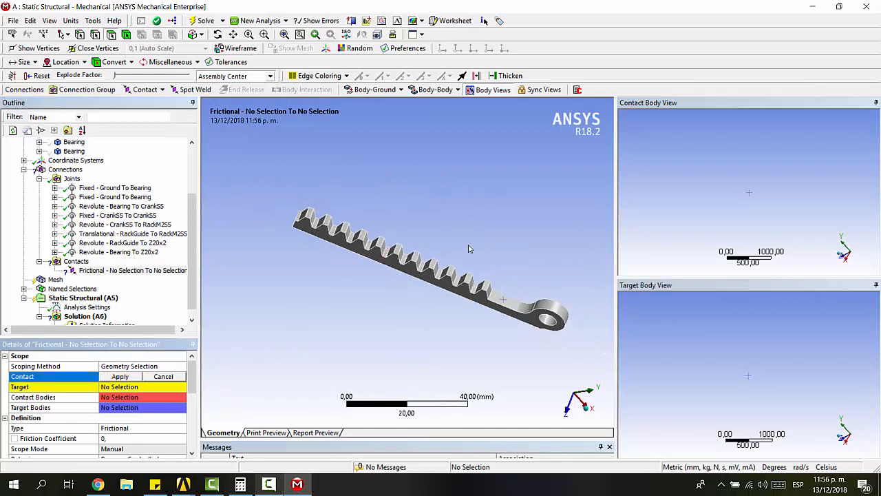
middle_click_drag(518, 268, 351, 250)
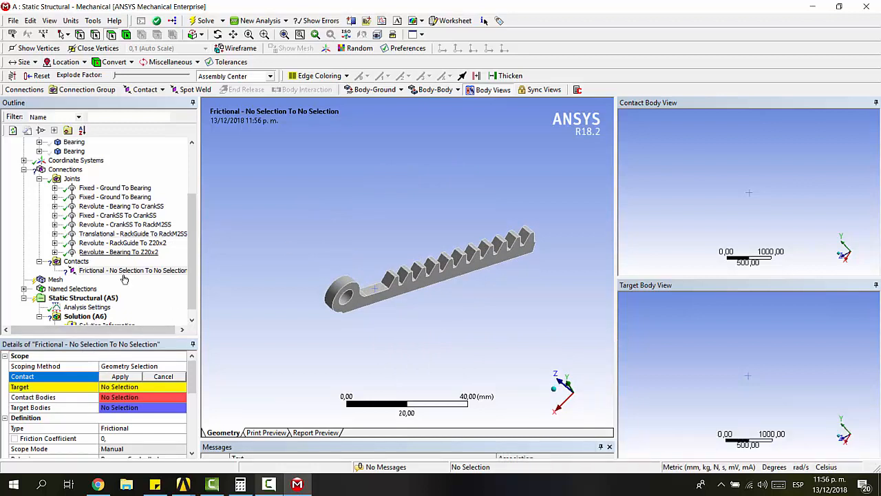
left_click(85, 366)
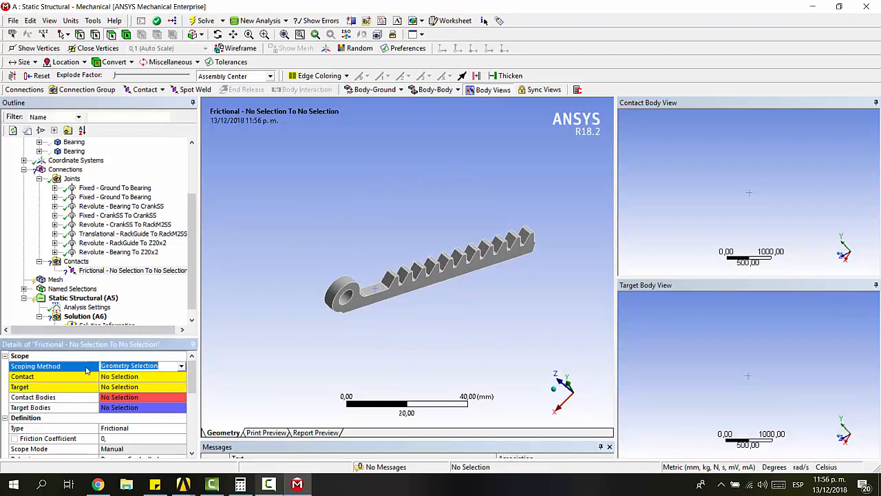
left_click(181, 372)
left_click(152, 386)
left_click(131, 376)
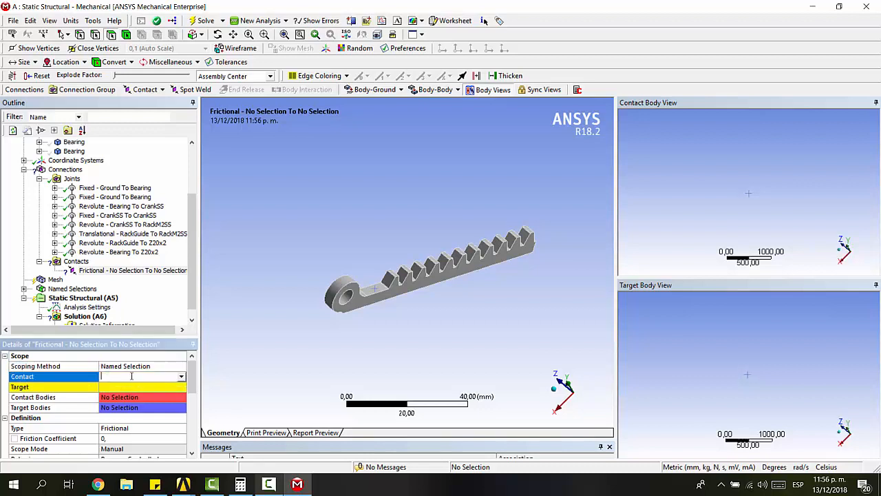
Step: Show all bodies of the mechanism again around the rack
left_click(420, 288)
right_click(416, 279)
left_click(452, 251)
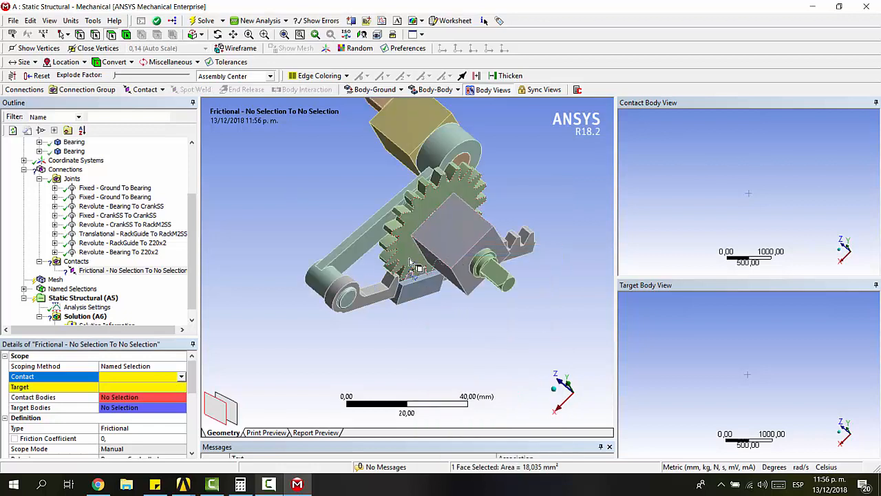
Step: Assign the named selection dientes_cremallera as the contact side of the frictional contact
left_click(139, 378)
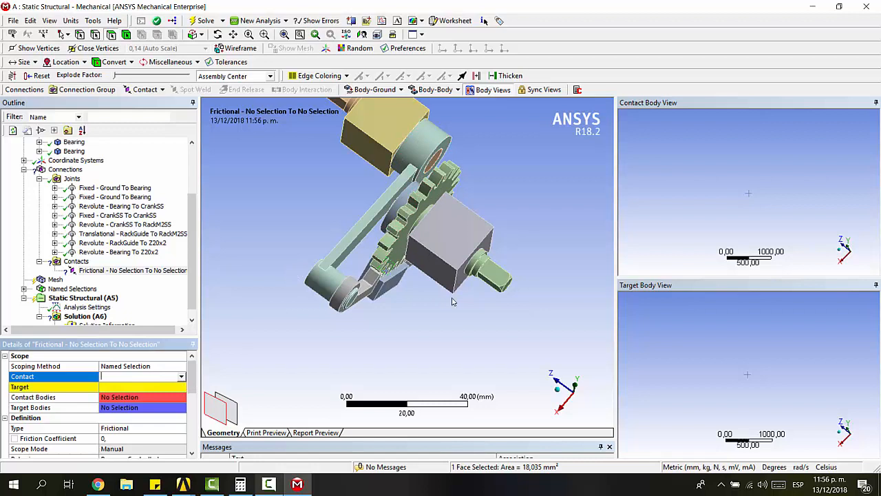
middle_click_drag(451, 300, 416, 289)
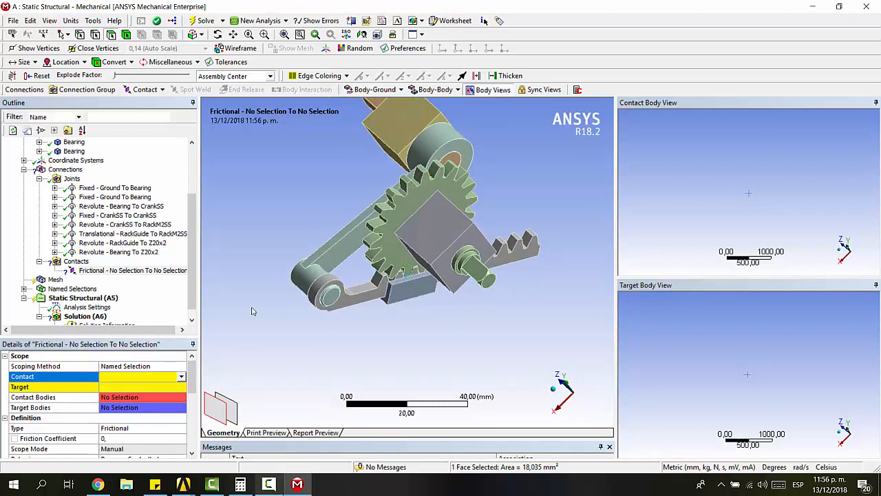
left_click(181, 377)
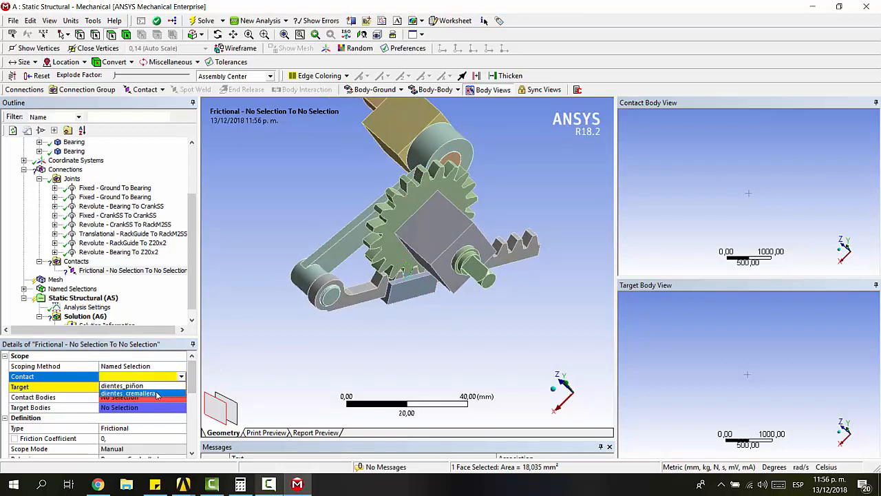
left_click(156, 393)
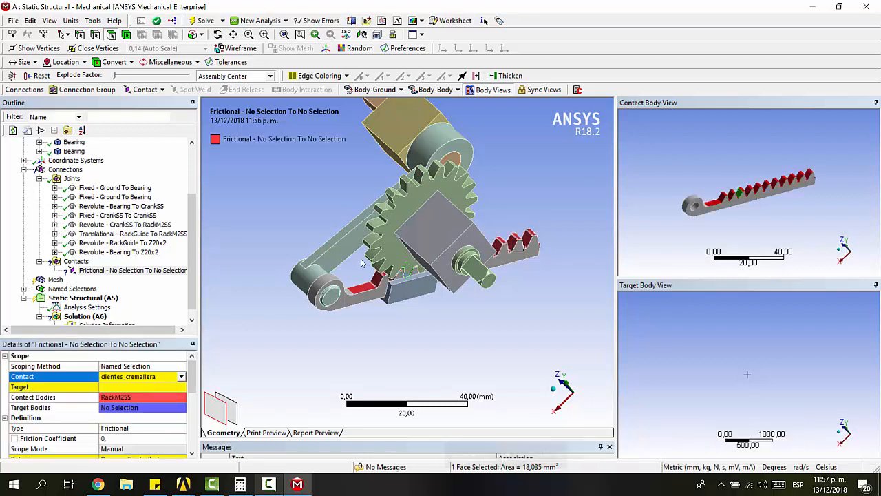
Step: Assign dientes_piñon as the contact side and dientes_cremallera as the target side of the frictional contact
left_click(180, 377)
left_click(138, 386)
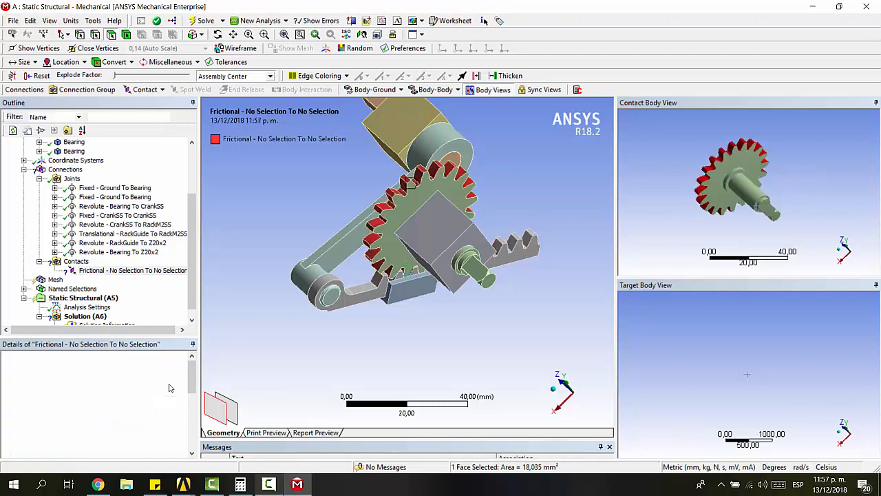
left_click(175, 391)
left_click(181, 387)
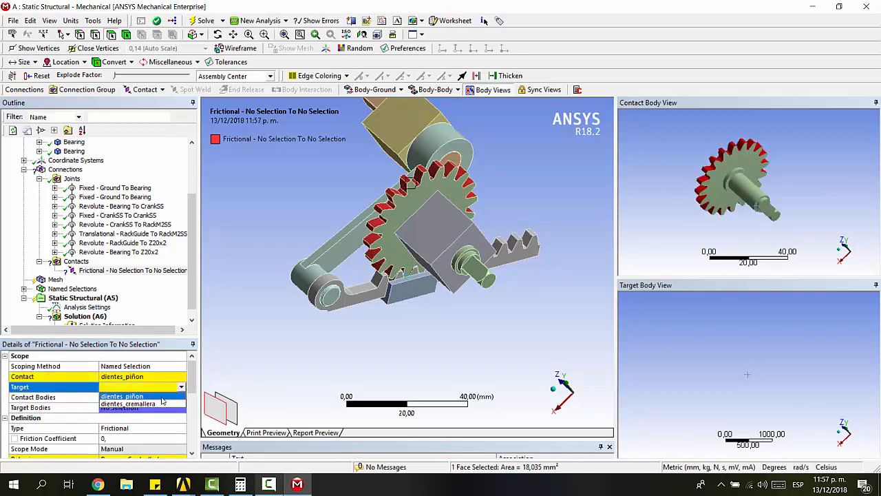
left_click(138, 406)
middle_click_drag(285, 341, 267, 299)
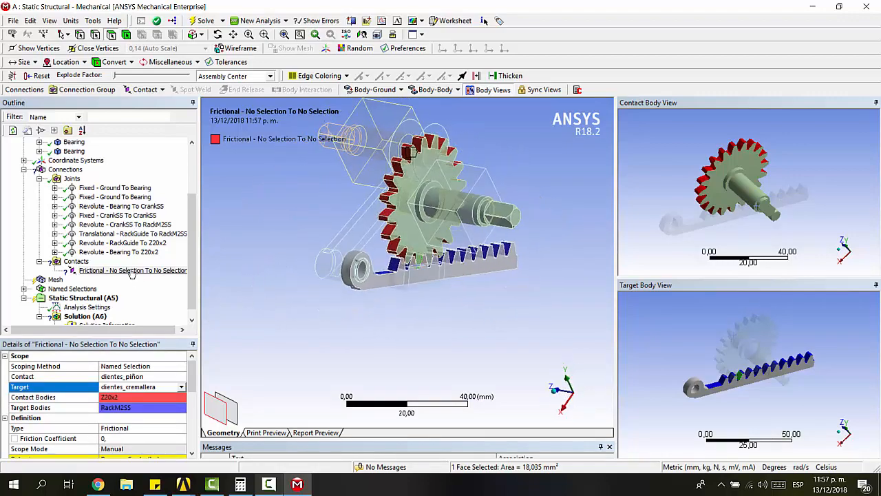
Step: Examine the frictional contact's scope and definition settings, including the available Behavior options
scroll(144, 389, "down", 1)
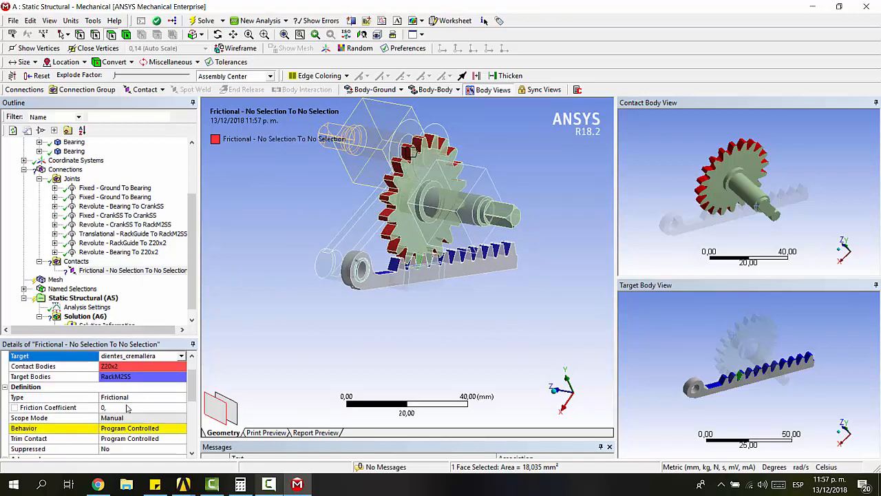
scroll(126, 408, "down", 1)
scroll(124, 401, "up", 1)
scroll(125, 379, "up", 1)
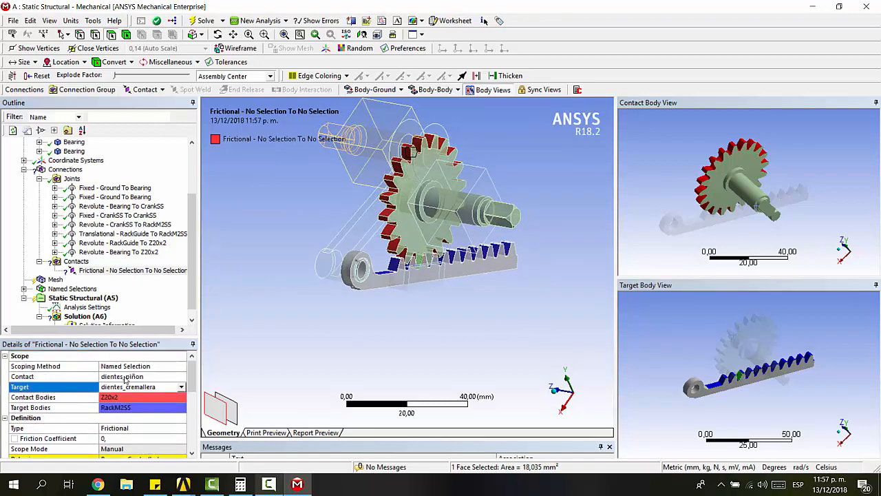
scroll(128, 385, "down", 2)
left_click(137, 397)
left_click(181, 397)
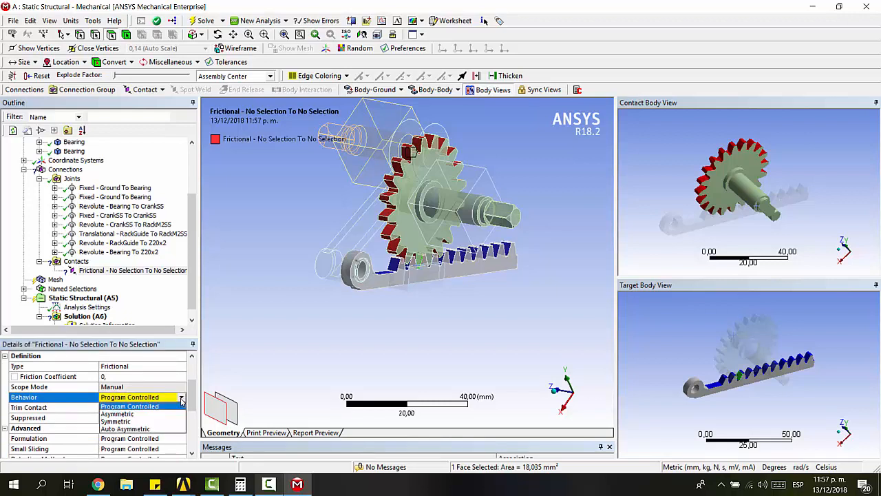
left_click(181, 405)
left_click(240, 366)
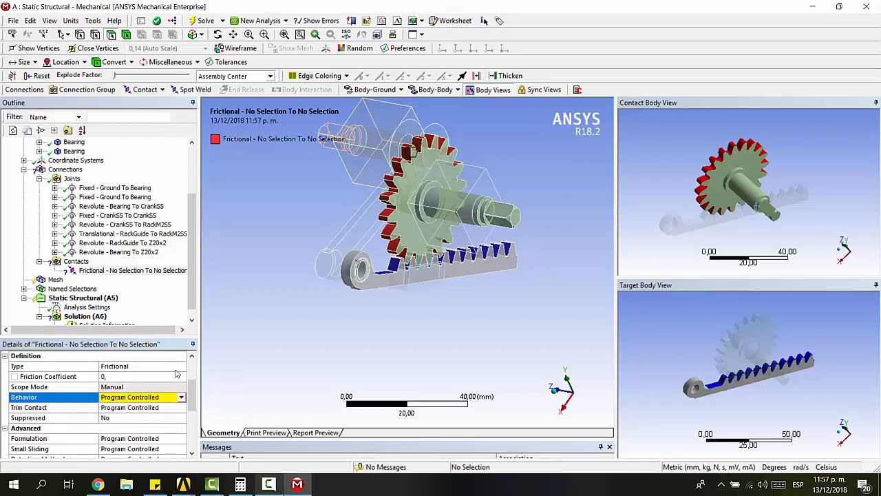
Step: Set the Behavior of the frictional gear-rack contact to Asymmetric
scroll(147, 387, "up", 2)
scroll(148, 387, "down", 2)
scroll(153, 389, "up", 2)
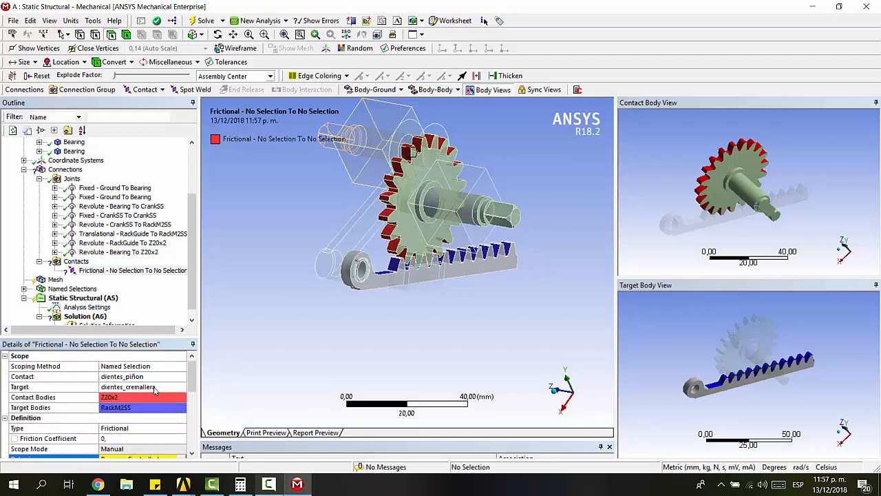
scroll(156, 390, "down", 1)
middle_click_drag(252, 299, 263, 306)
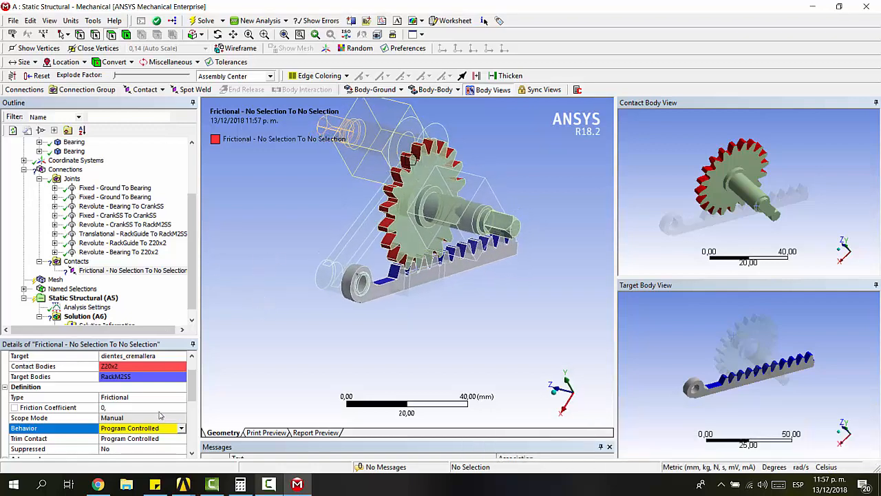
scroll(150, 398, "down", 1)
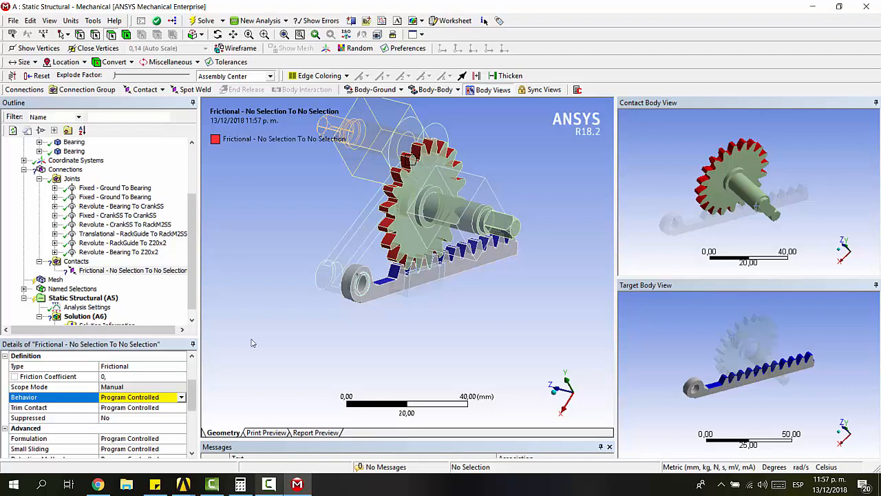
mouse_move(403, 322)
middle_mouse_down()
mouse_move(373, 315)
mouse_move(401, 322)
middle_mouse_up()
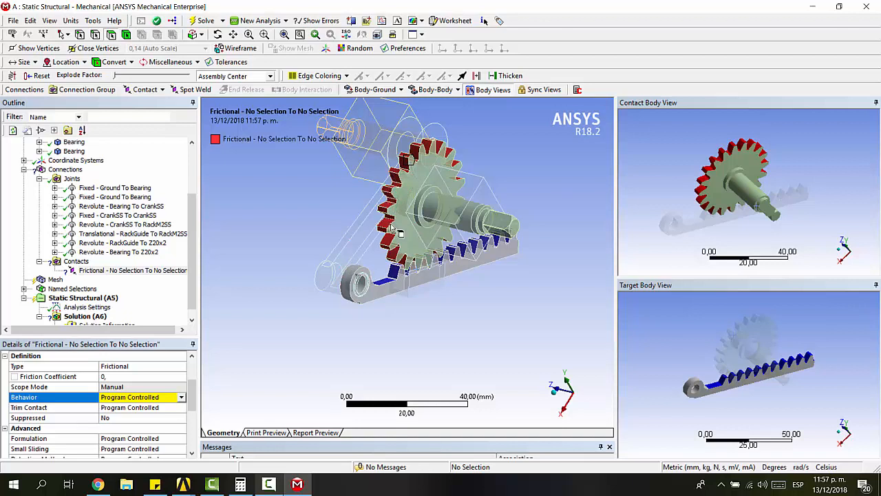
left_click(181, 397)
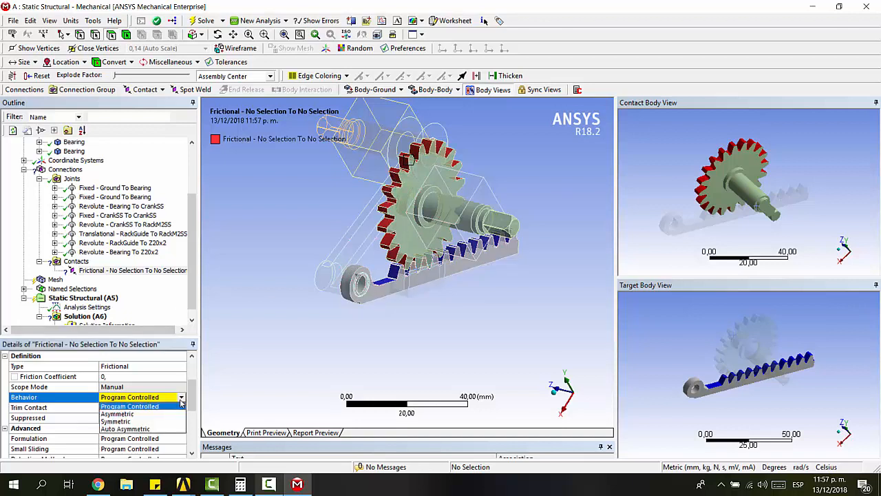
left_click(156, 413)
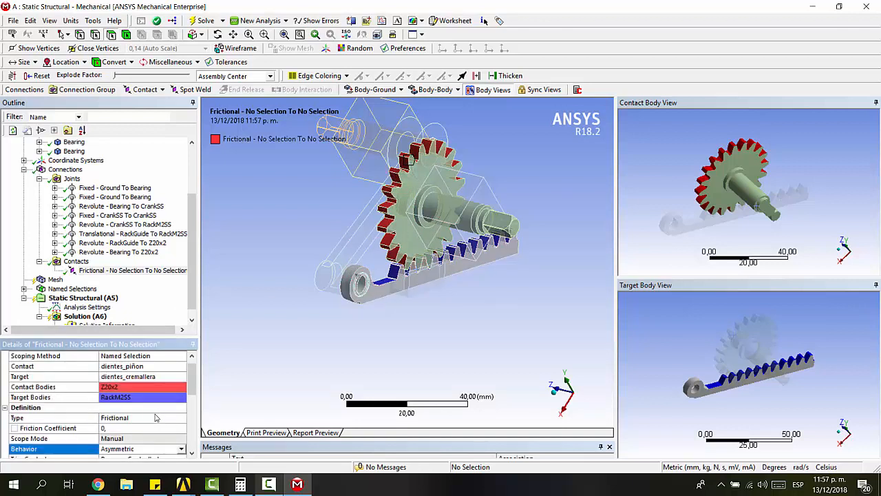
Step: Enlarge the contact's details area and set its Friction Coefficient to 0,3
scroll(155, 418, "down", 5)
scroll(156, 418, "up", 5)
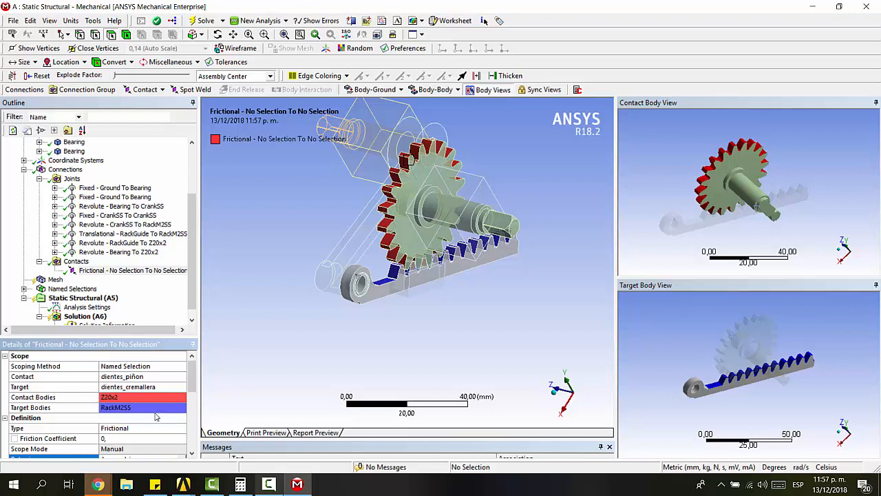
scroll(76, 293, "down", 1)
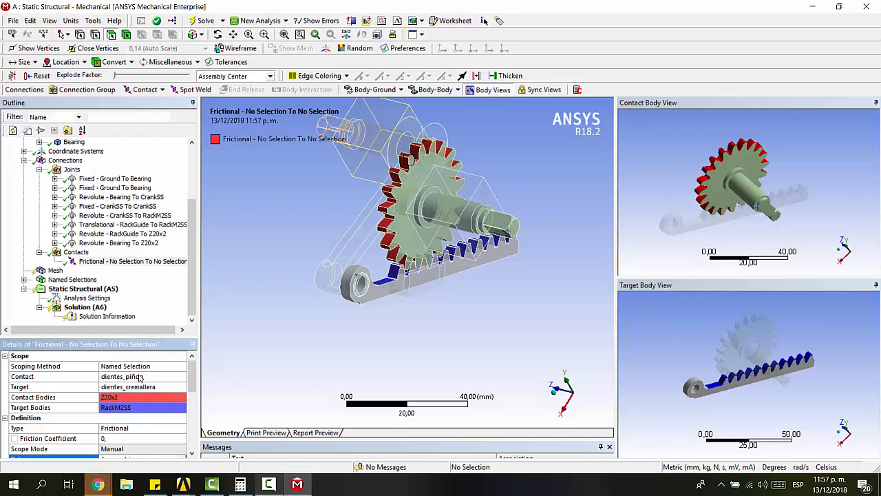
scroll(140, 378, "down", 2)
scroll(139, 378, "up", 1)
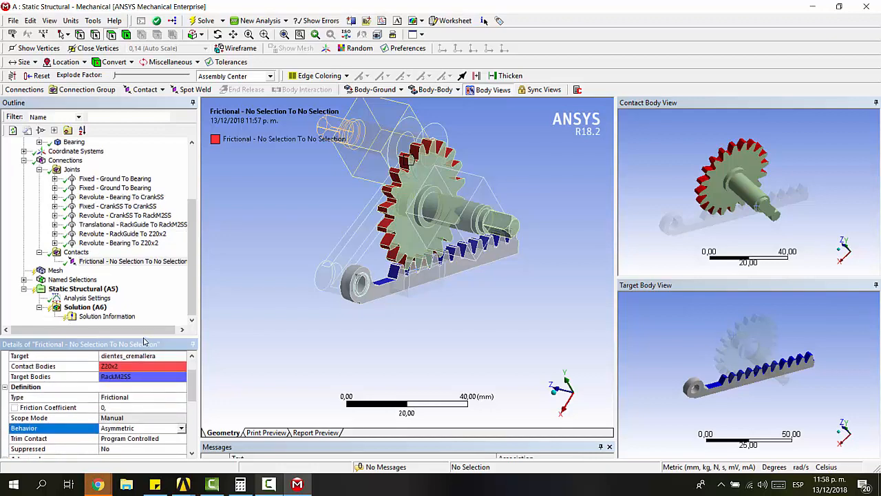
left_click_drag(145, 255, 146, 256)
left_click_drag(199, 303, 243, 300)
left_click(166, 324)
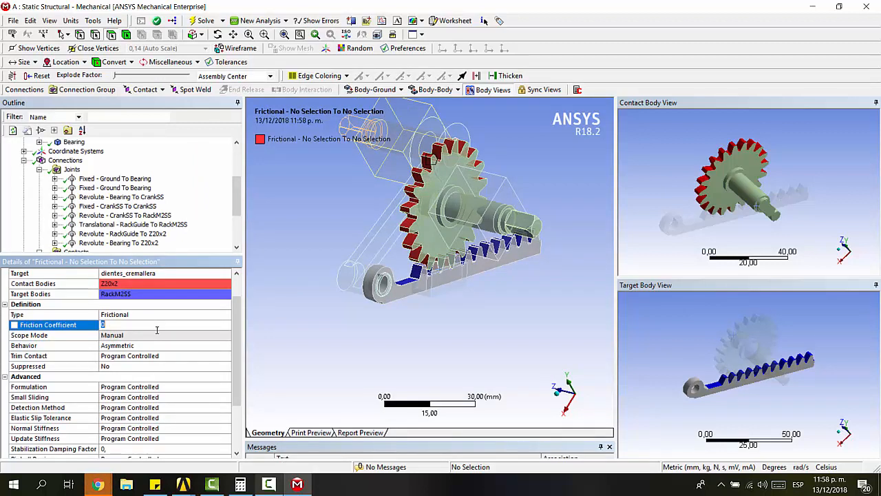
type("0,3")
Step: Set the Formulation of the frictional contact to Augmented Lagrange
scroll(130, 349, "down", 1)
left_click(119, 357)
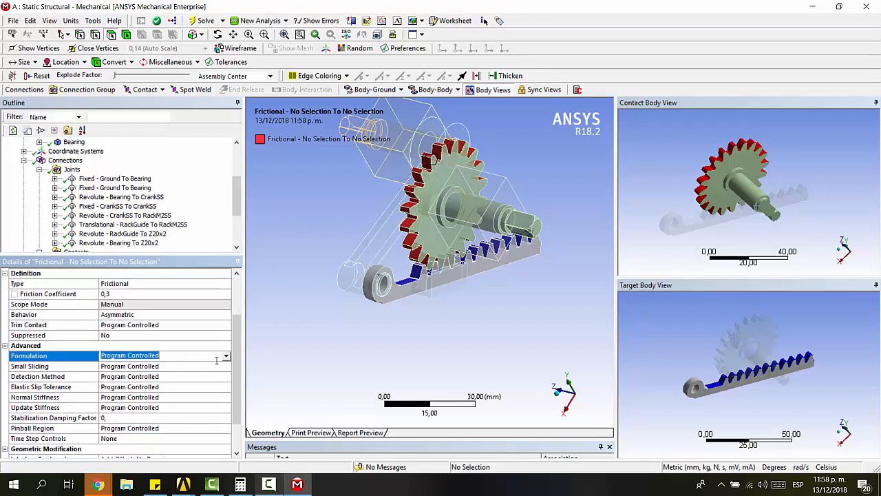
left_click(226, 356)
left_click(132, 373)
Step: Open the Normal Stiffness setting of the frictional contact for editing
scroll(157, 369, "down", 4)
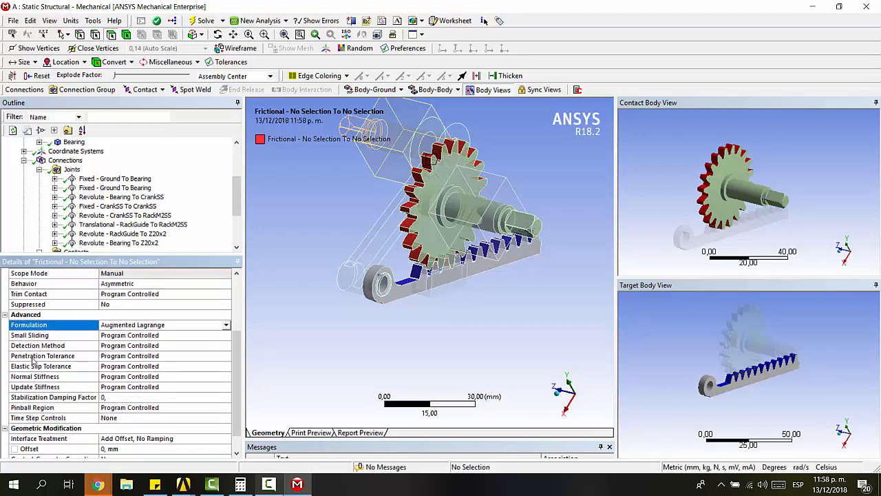
left_click(125, 377)
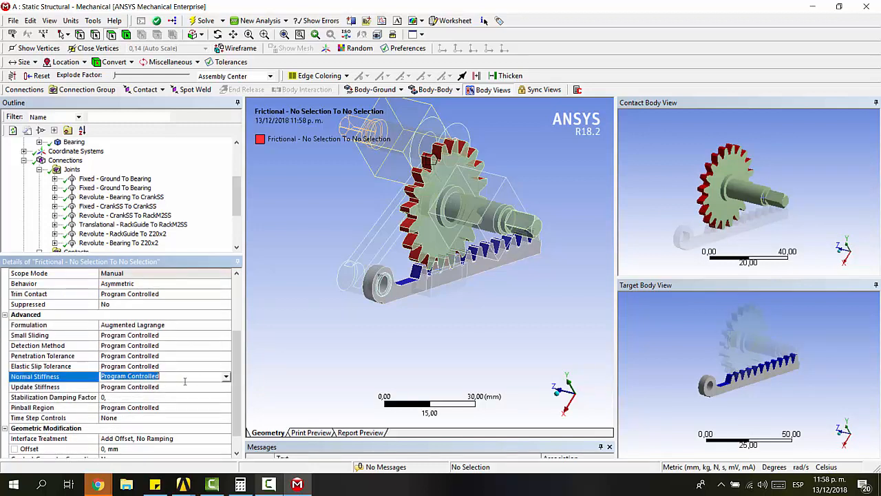
left_click(225, 376)
left_click(178, 392)
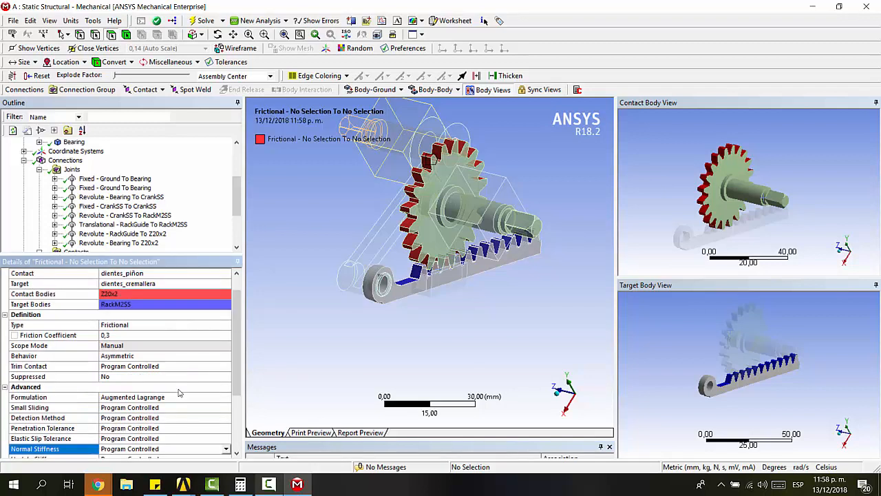
Step: Set the frictional contact's Normal Stiffness to Manual with a Normal Stiffness Factor of 1,e-003
scroll(181, 363, "down", 3)
left_click(225, 356)
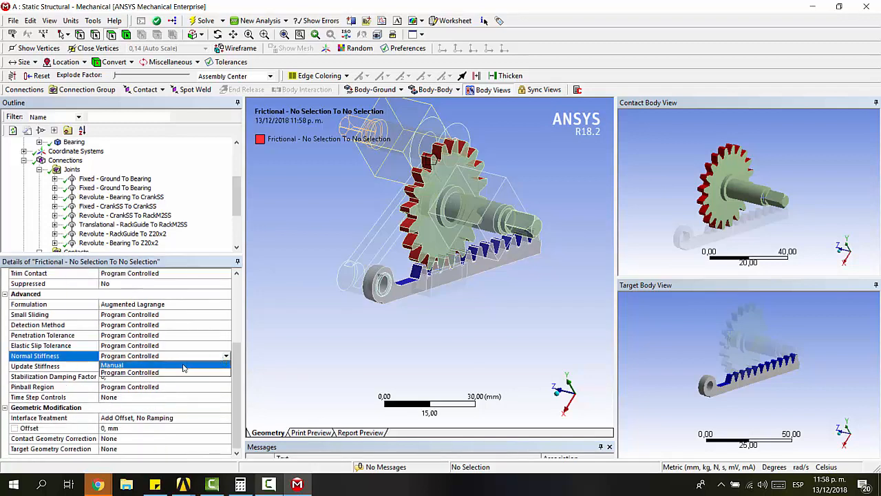
left_click(183, 366)
left_click(134, 366)
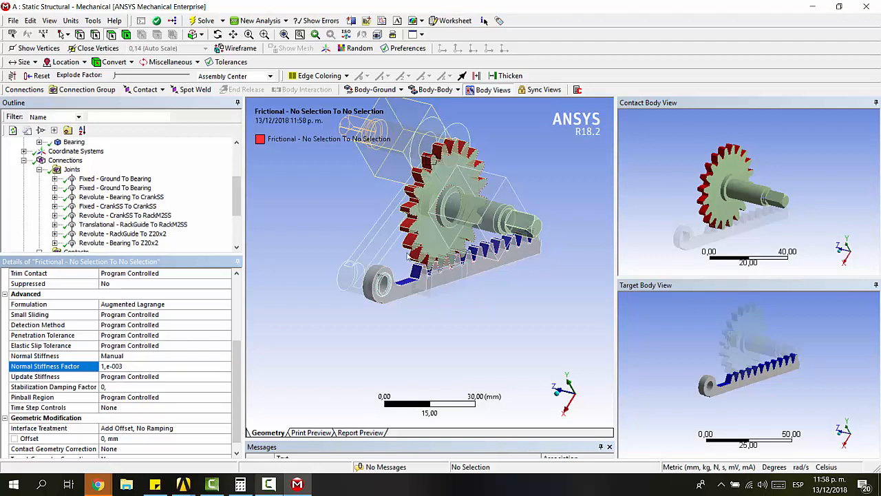
Step: Define the frictional contact's Pinball Region by Radius and set the Pinball Radius to 0,1 mm
scroll(473, 286, "up", 5)
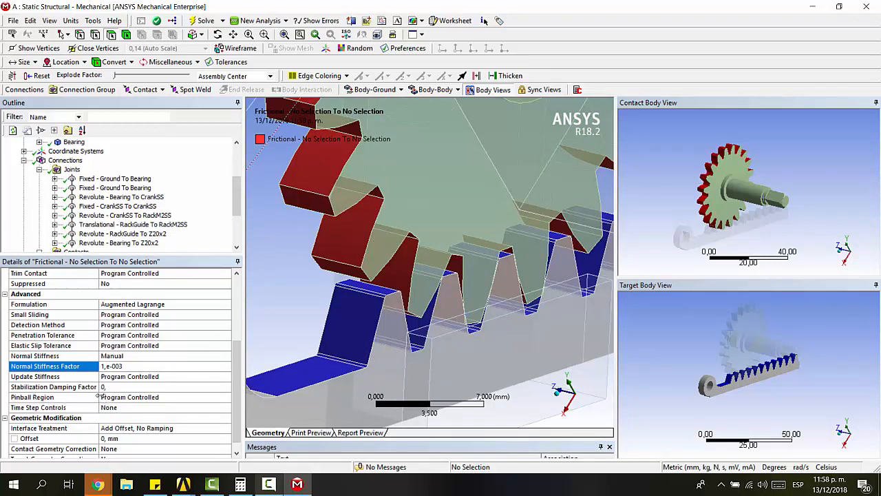
left_click(153, 397)
left_click(226, 398)
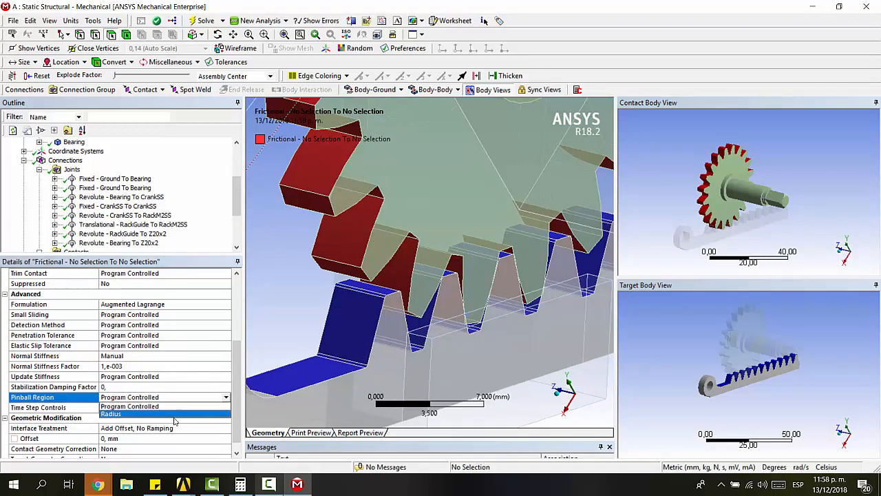
left_click(175, 419)
scroll(125, 409, "down", 3)
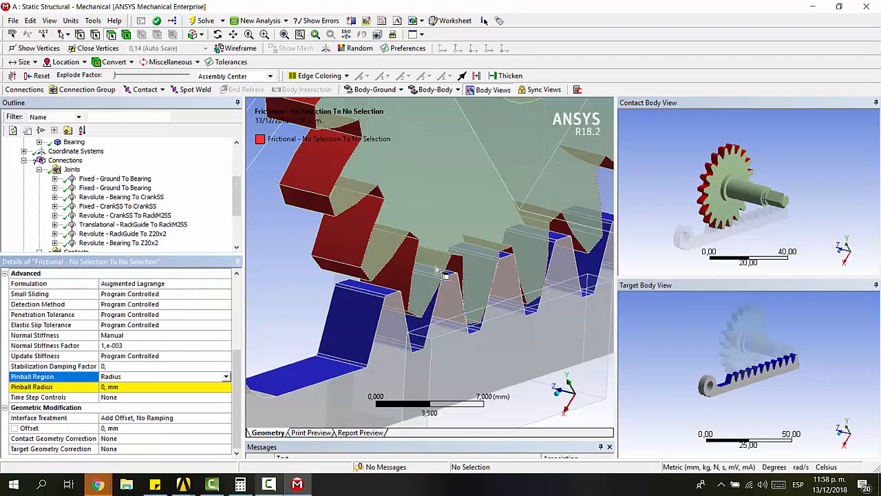
middle_click_drag(485, 283, 446, 298)
scroll(495, 296, "up", 5)
scroll(496, 296, "down", 5)
left_click(129, 390)
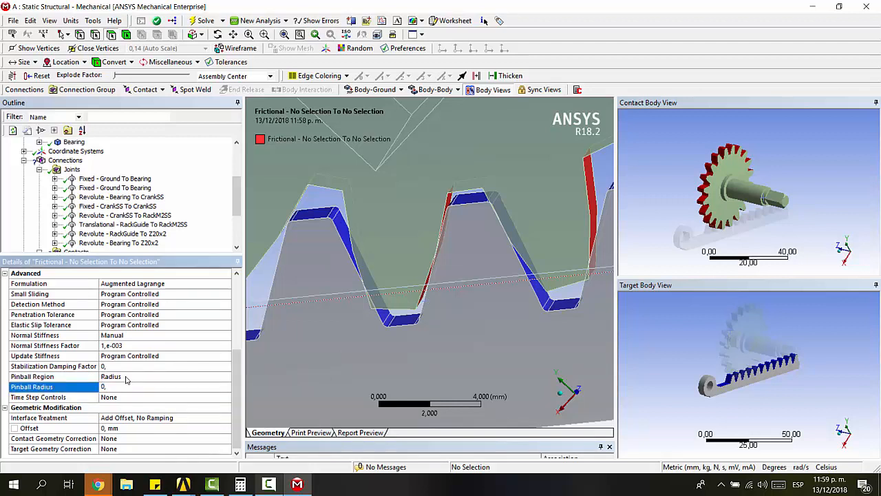
type("1")
key("Return")
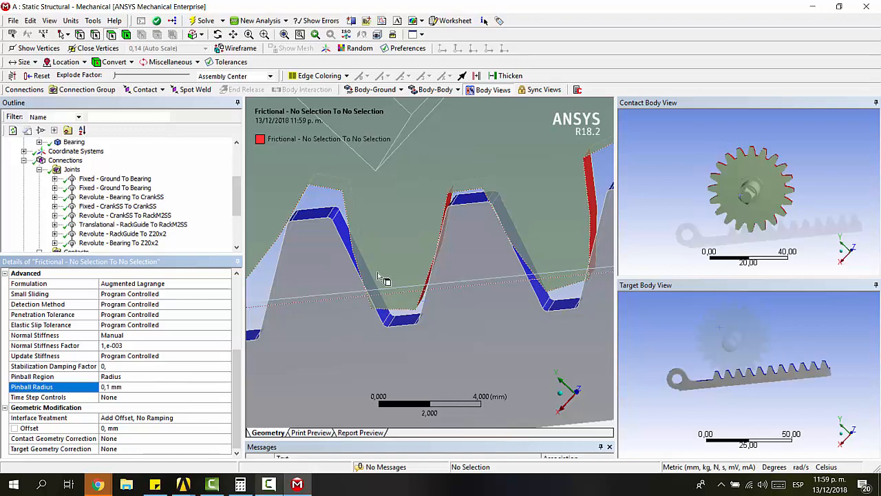
Step: Set the frictional contact's Interface Treatment to Adjust to Touch
scroll(476, 294, "up", 5)
scroll(481, 302, "down", 5)
scroll(479, 304, "down", 5)
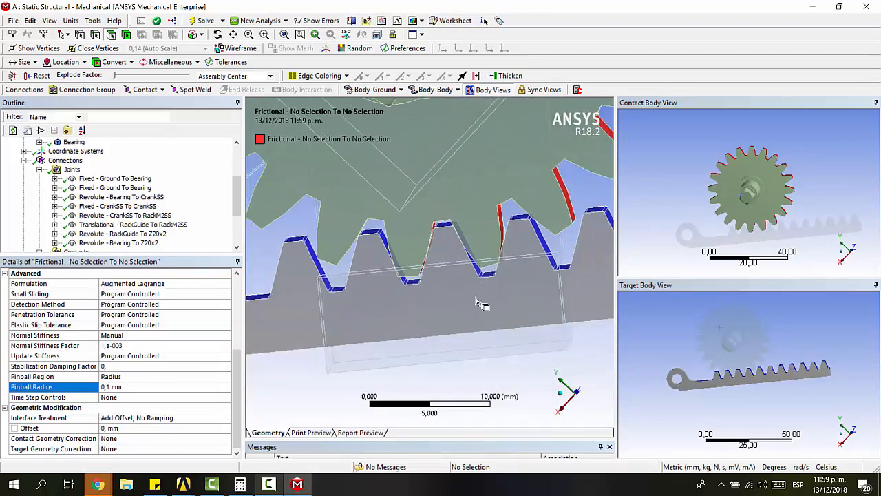
middle_click_drag(478, 302, 465, 276)
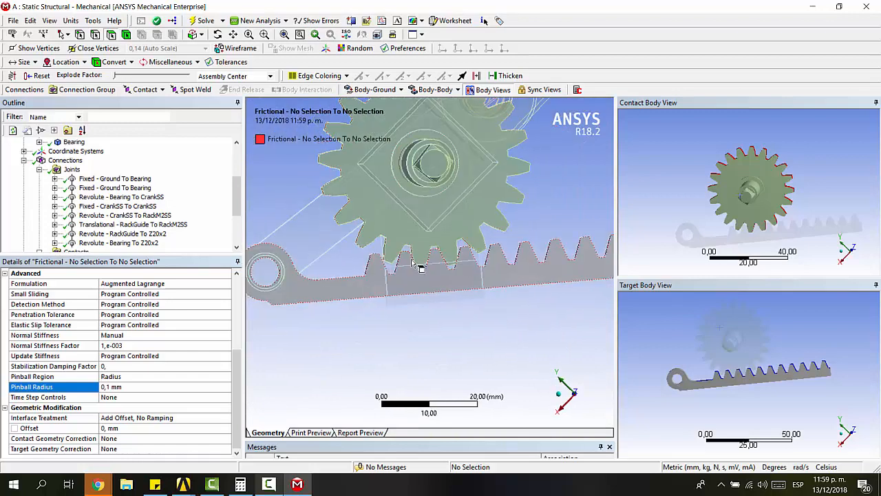
scroll(420, 267, "up", 6)
middle_click_drag(357, 216, 388, 267)
scroll(380, 218, "down", 3)
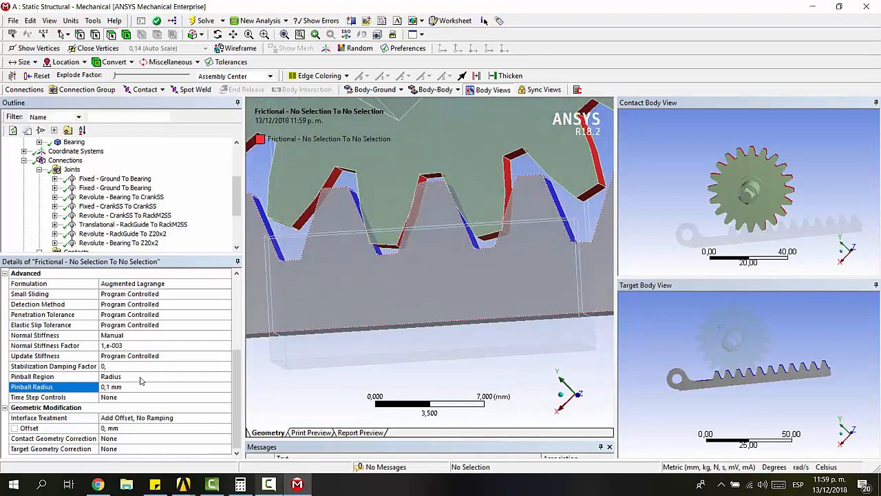
left_click(134, 419)
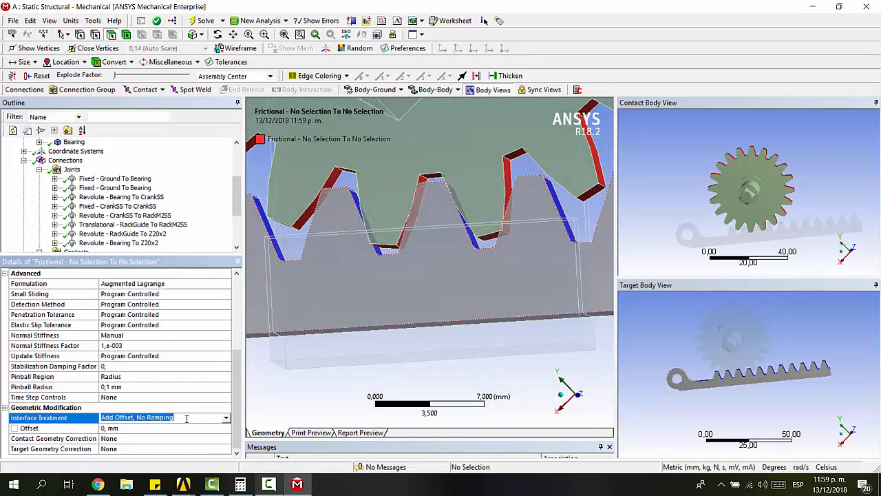
left_click(226, 418)
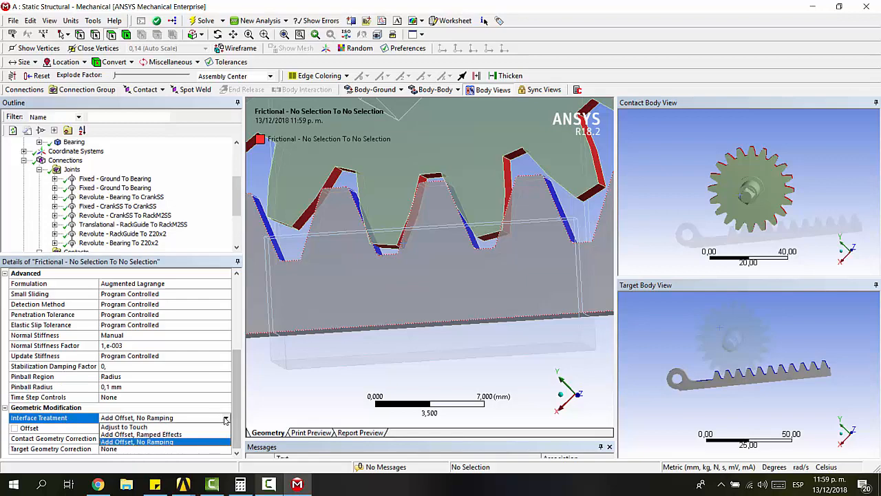
left_click(191, 427)
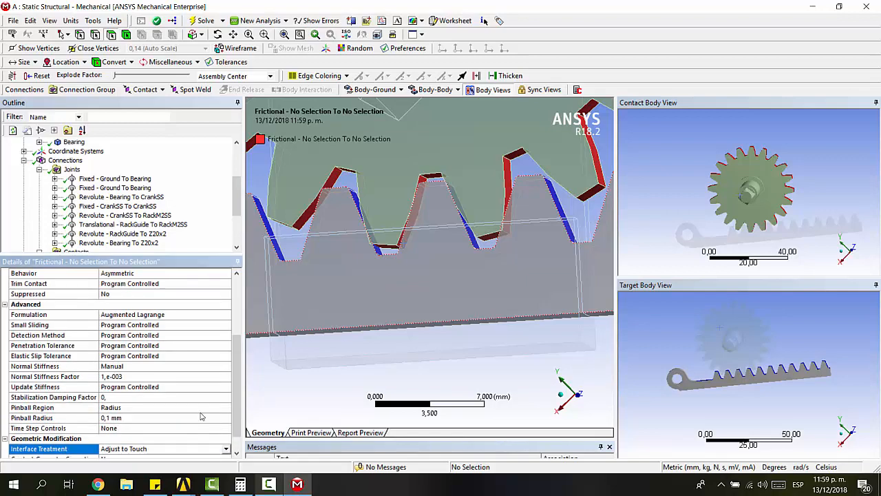
Step: Collapse the Connections branch and update the mesh of the assembly with the default settings
middle_click_drag(308, 340, 409, 296)
scroll(409, 296, "down", 2)
scroll(73, 196, "down", 3)
scroll(74, 196, "up", 3)
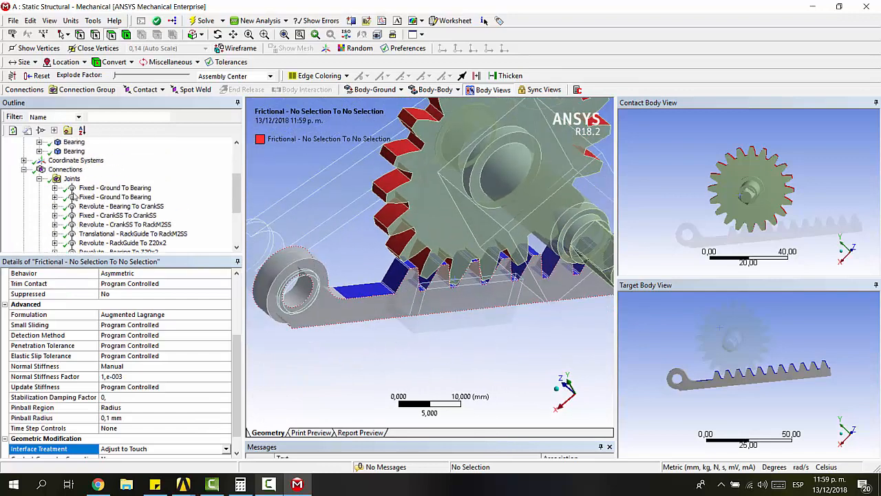
left_click(24, 169)
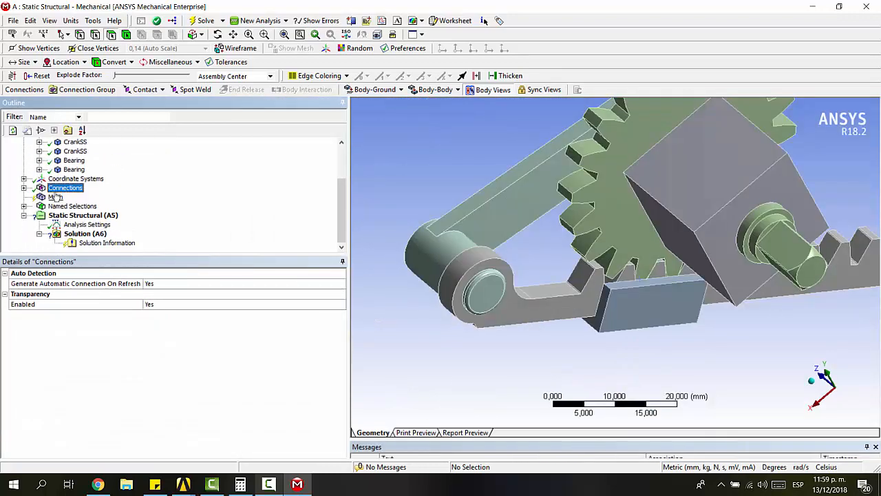
left_click(55, 196)
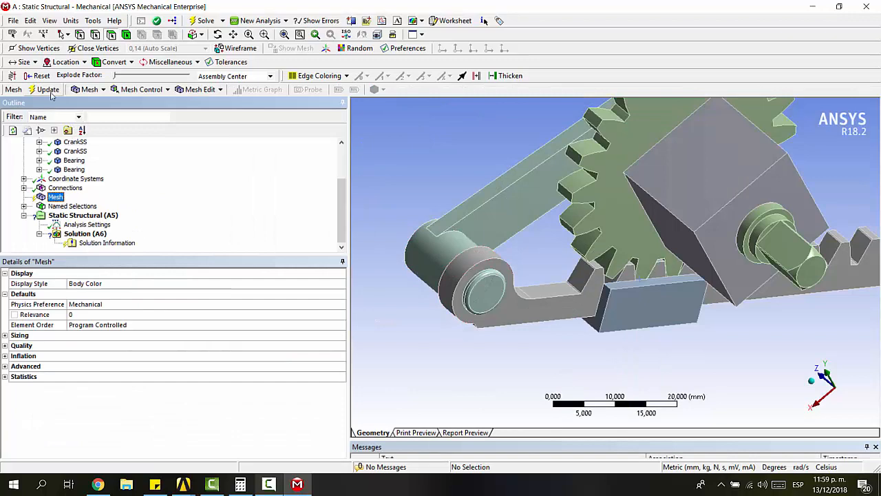
Step: Examine the generated mesh on the rack teeth and pinion teeth for element quality
scroll(605, 237, "down", 2)
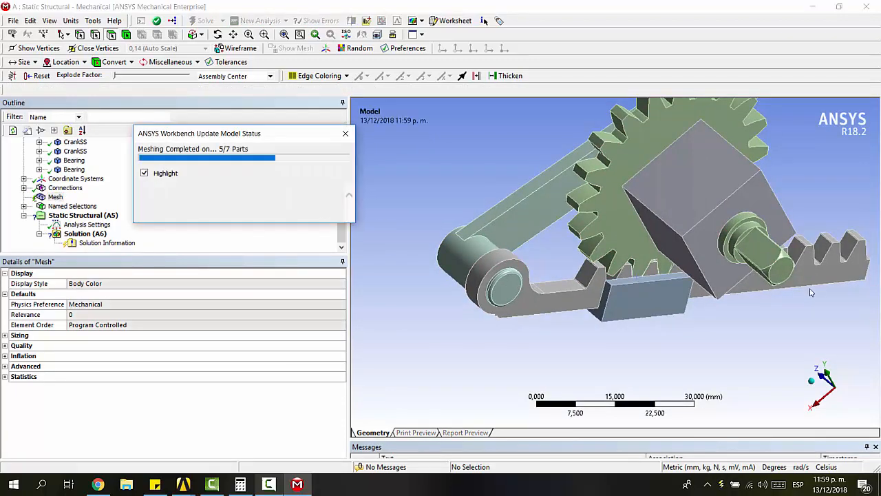
middle_click_drag(715, 227, 705, 282)
right_click_drag(559, 236, 743, 389)
middle_click_drag(741, 309, 657, 300)
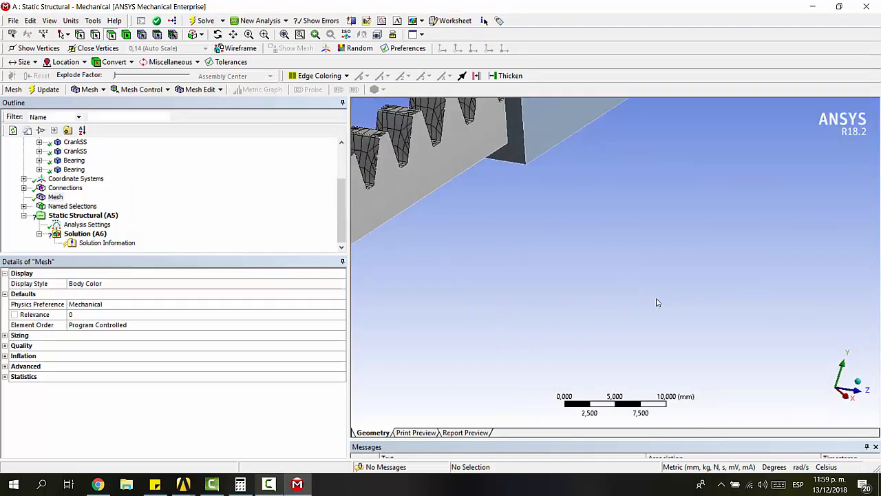
scroll(657, 301, "down", 5)
middle_click_drag(606, 264, 676, 337, "ctrl")
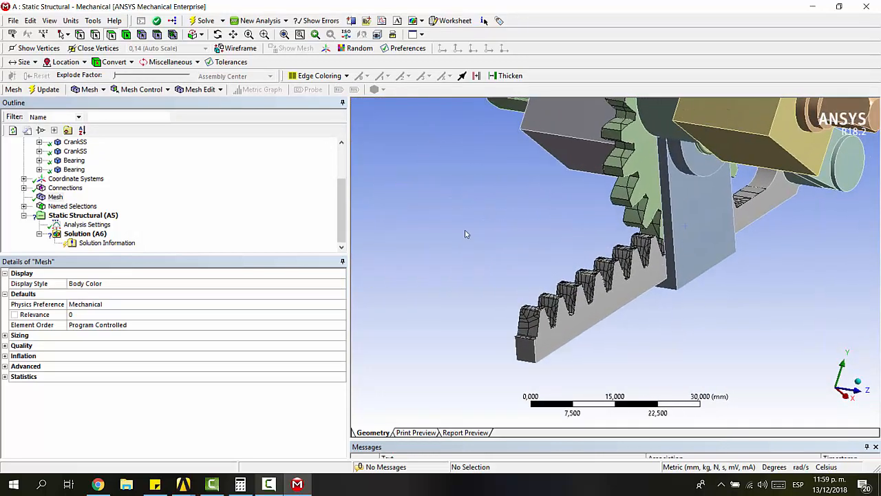
right_click_drag(466, 230, 688, 349)
middle_click_drag(679, 342, 669, 297)
scroll(726, 291, "down", 5)
middle_click_drag(591, 289, 576, 255)
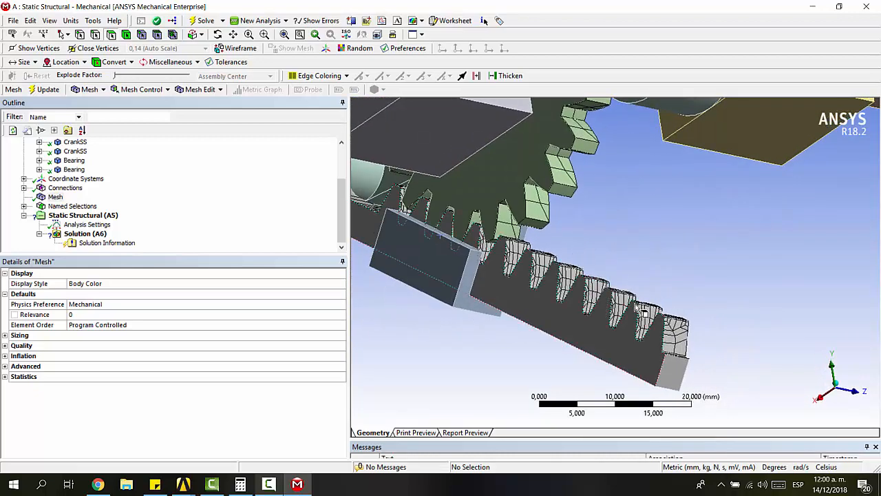
right_click_drag(496, 203, 697, 365)
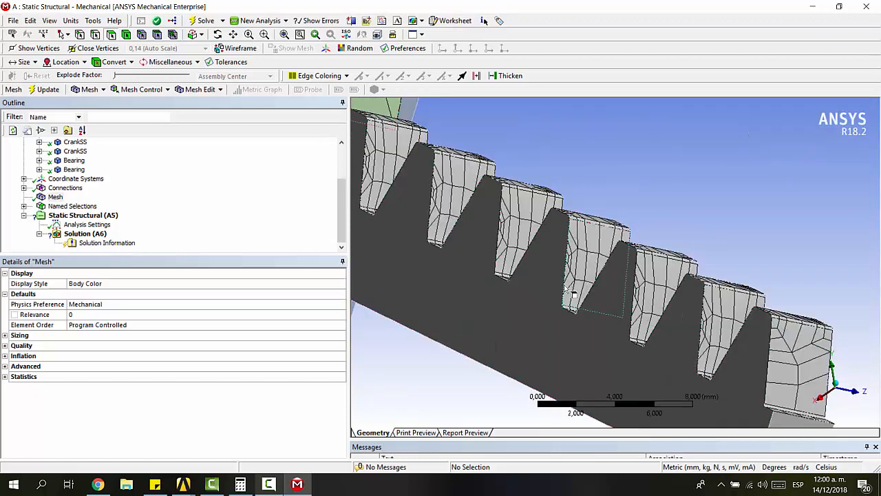
scroll(558, 208, "up", 1)
scroll(555, 207, "down", 6)
middle_click_drag(560, 206, 578, 206)
Step: Add a Sizing control and a Face Meshing control to the mesh
left_click(57, 196)
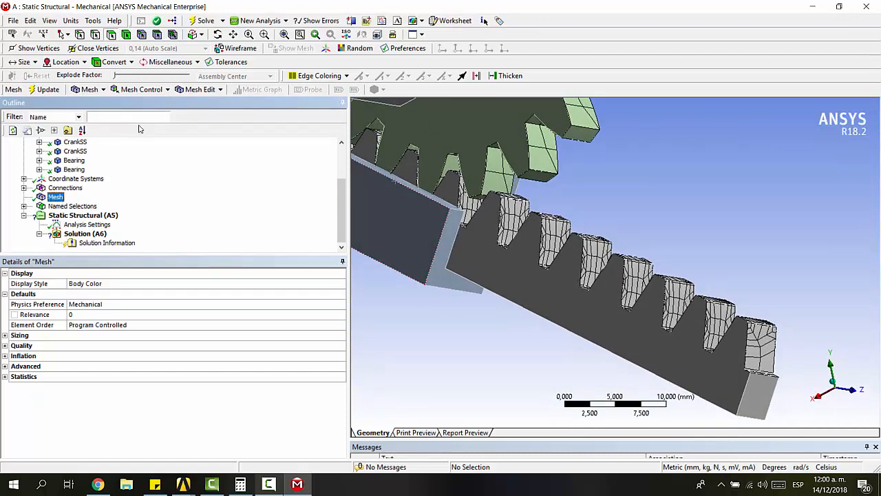
left_click(141, 90)
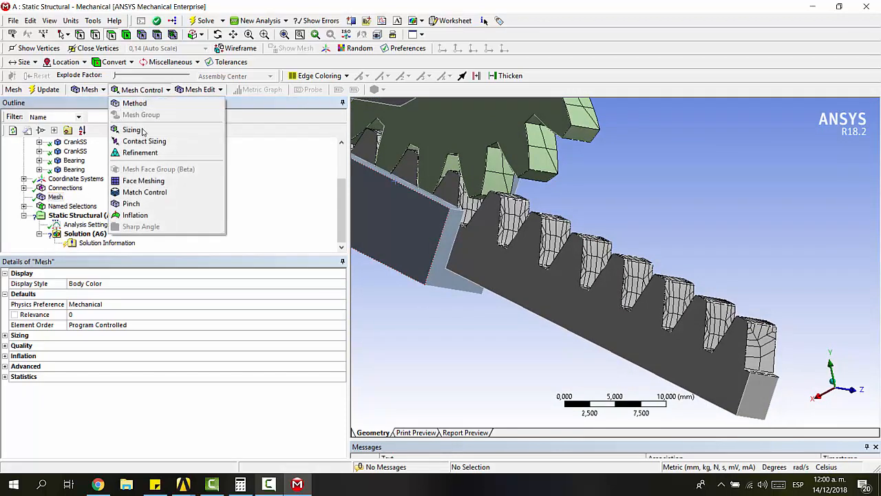
left_click(132, 129)
left_click(142, 90)
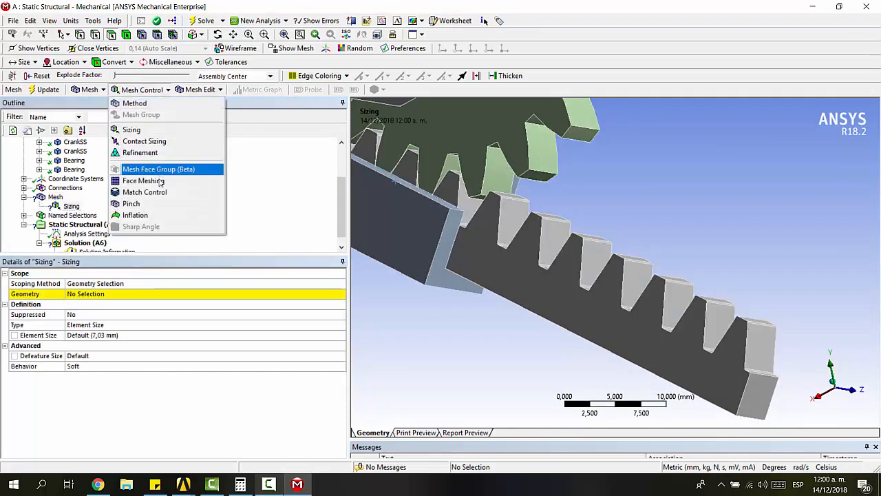
left_click(161, 181)
Step: Scope the Sizing control to the named selection dientes_piñon and set its element size to 1,5 mm
left_click(74, 206)
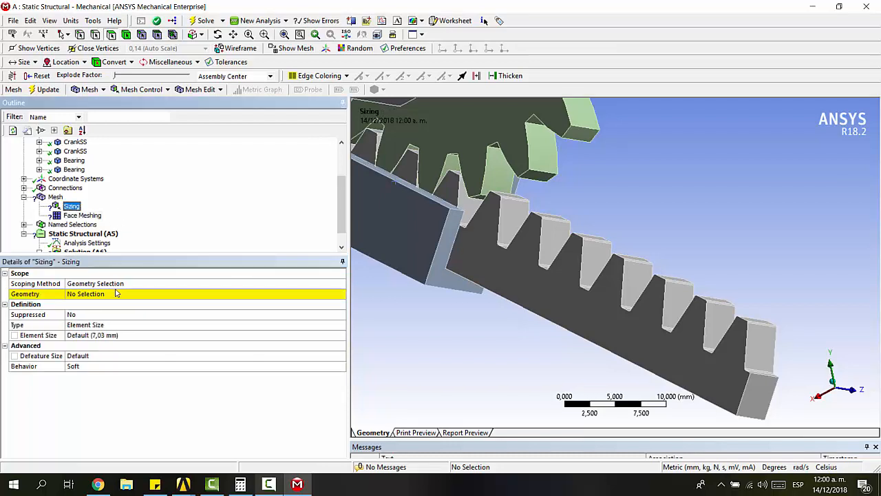
left_click(116, 293)
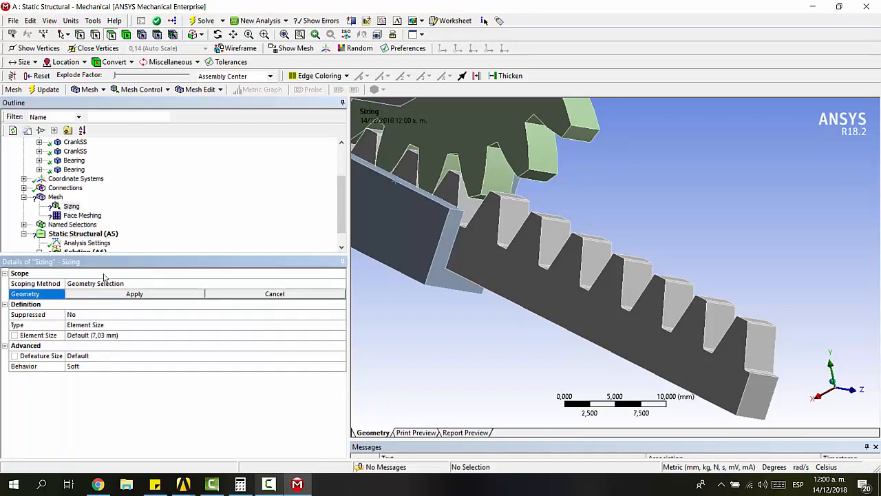
left_click(113, 282)
left_click(340, 285)
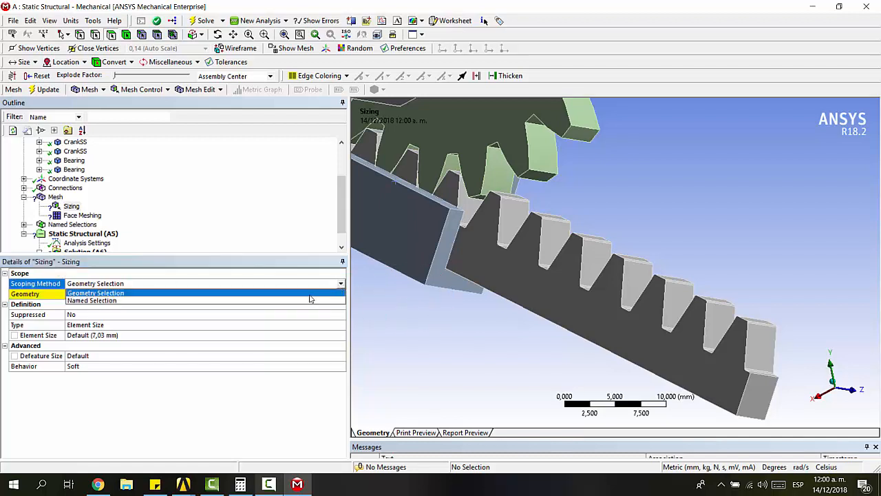
left_click(308, 298)
left_click(186, 292)
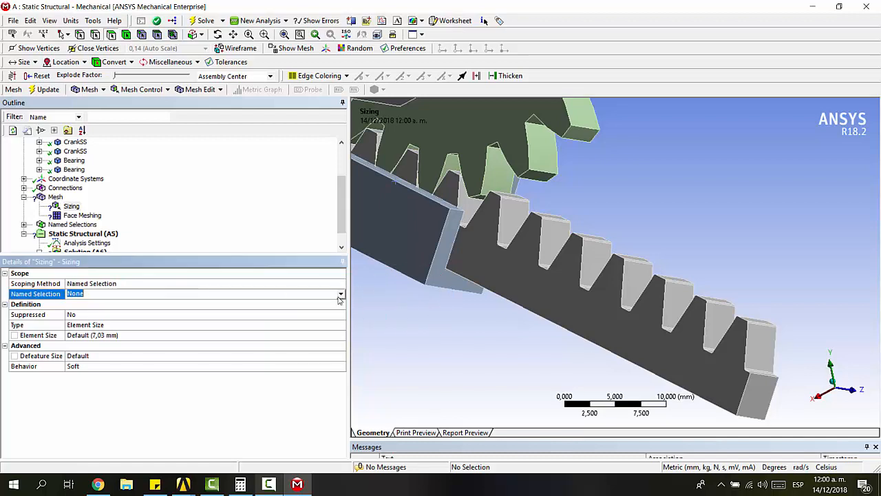
left_click(340, 294)
left_click(103, 311)
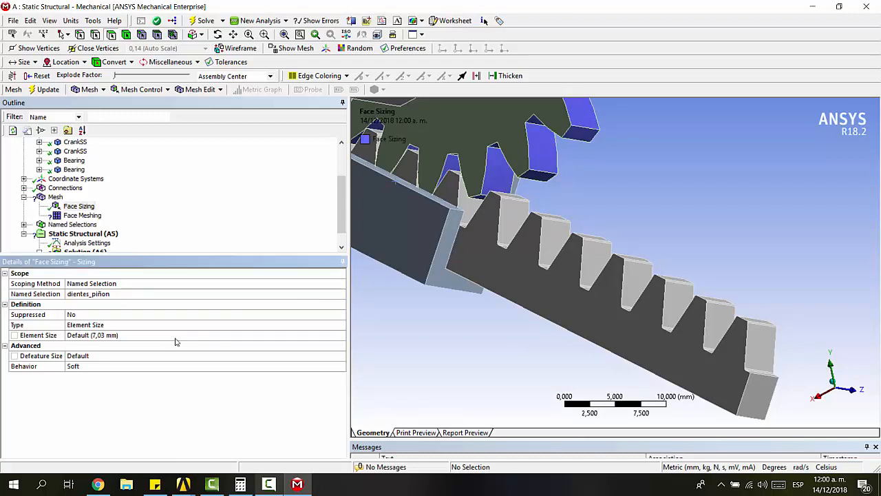
left_click(175, 338)
key("Return")
Step: Scope the Face Meshing control to the named selection dientes_piñon and return to the Face Sizing control
left_click(82, 215)
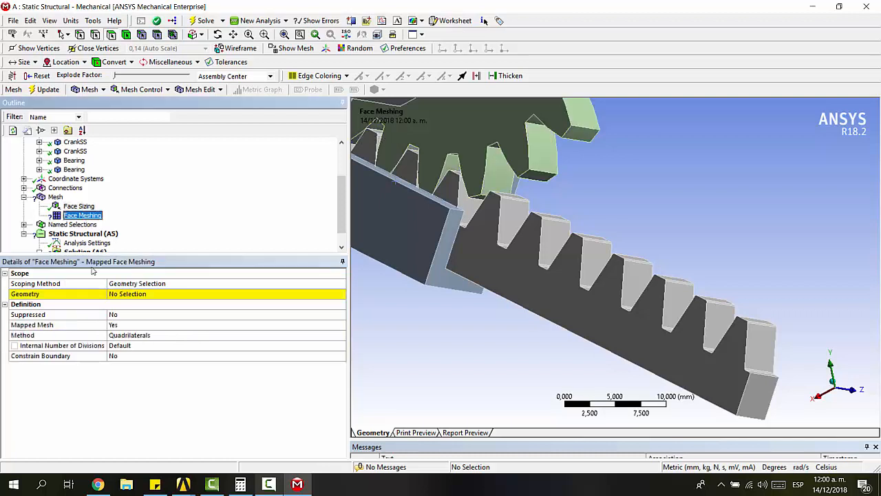
left_click(127, 296)
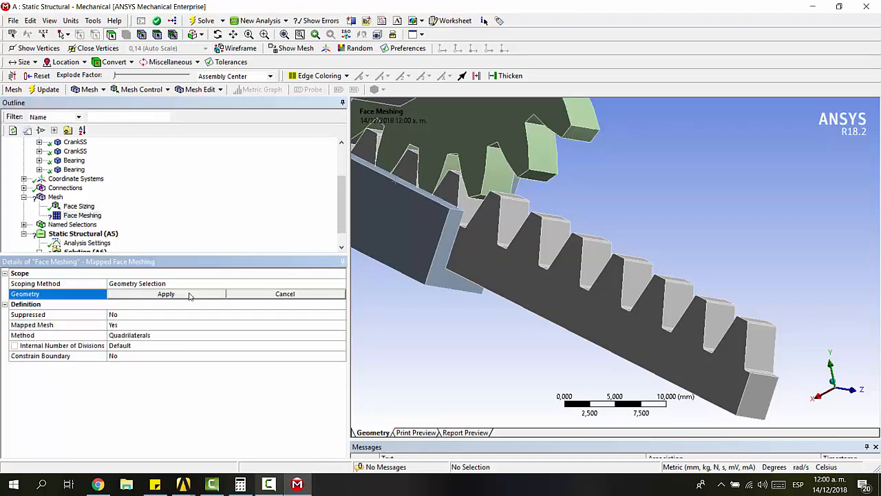
left_click(197, 284)
left_click(340, 283)
left_click(295, 300)
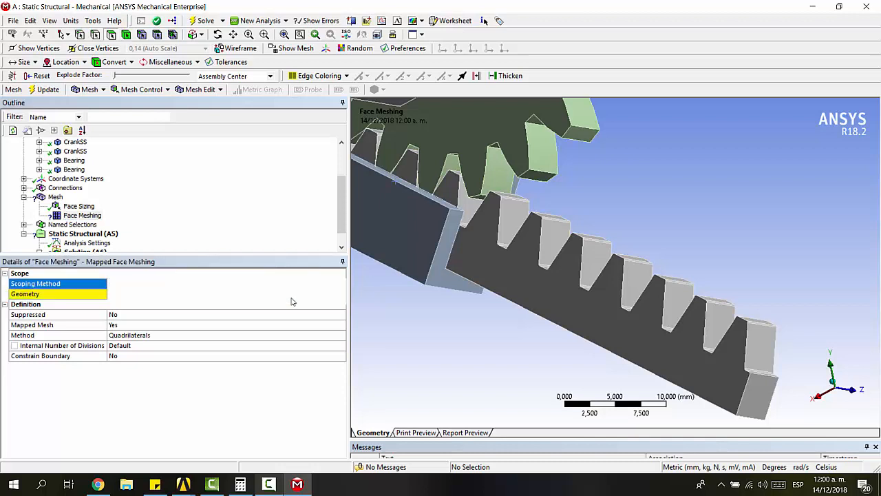
left_click(204, 296)
left_click(341, 294)
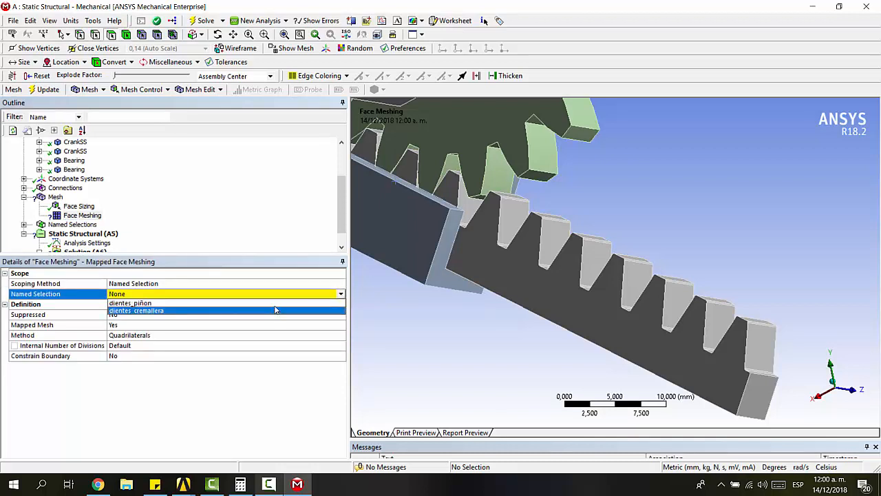
left_click(138, 306)
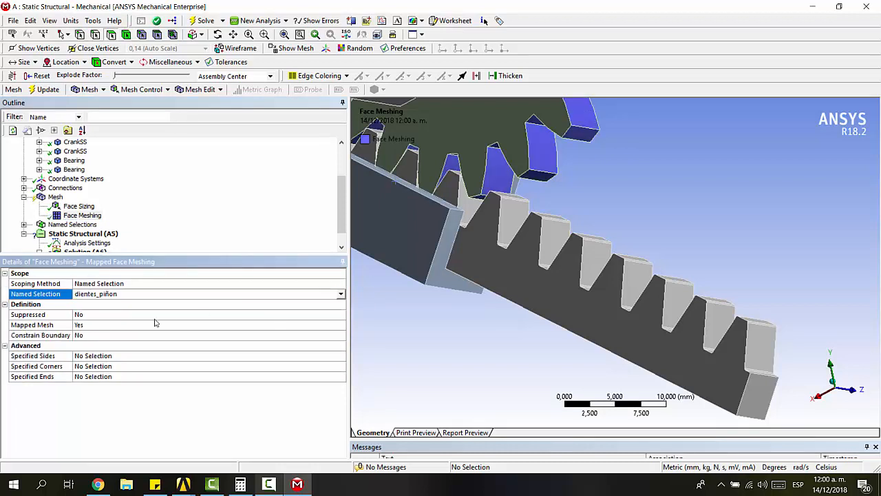
left_click(78, 206)
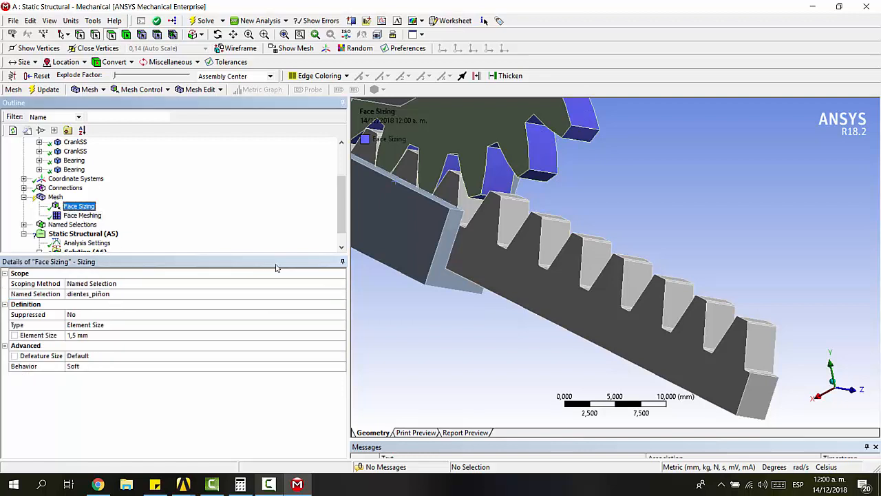
Step: Set the behavior of the pinion teeth's Face Sizing control to Hard
left_click(97, 368)
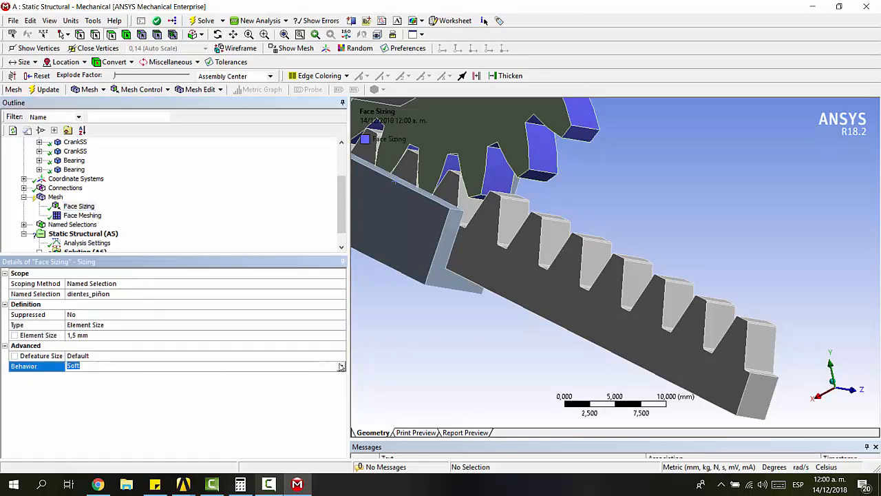
left_click(340, 367)
left_click(282, 385)
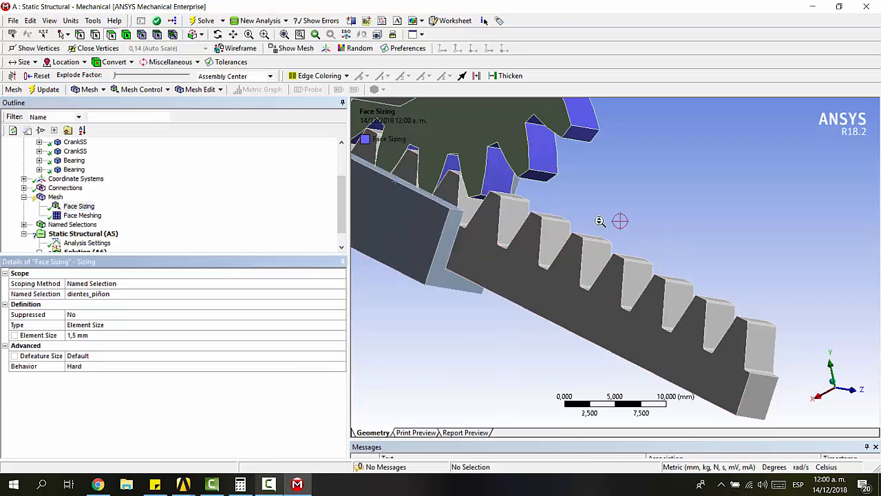
middle_click_drag(615, 220, 574, 205)
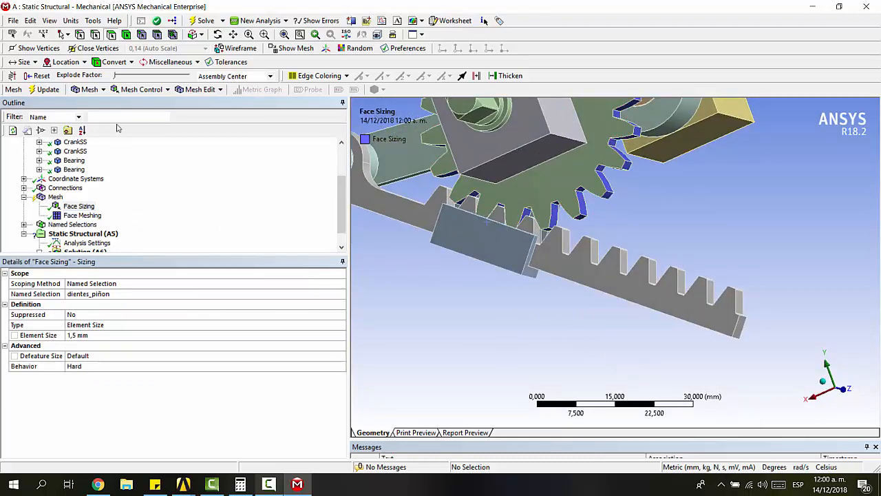
Step: Add a Method control and a second Face Meshing control to the mesh
left_click(142, 89)
left_click(135, 103)
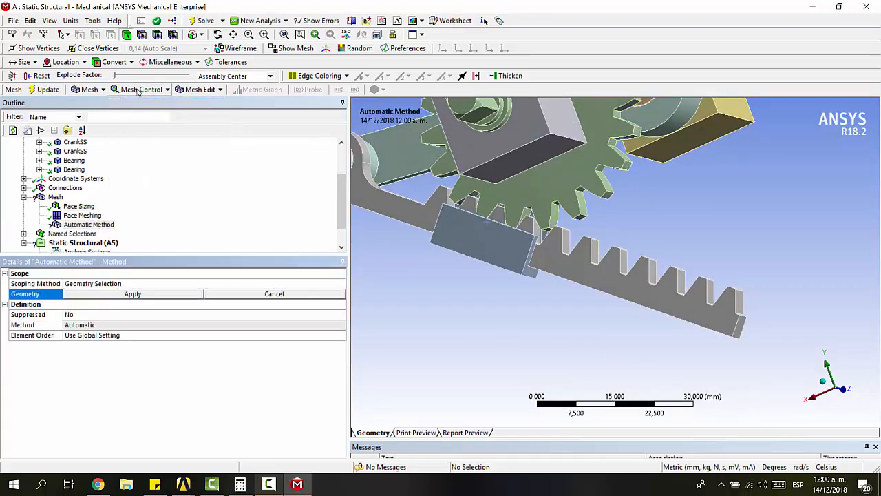
left_click(142, 90)
left_click(154, 180)
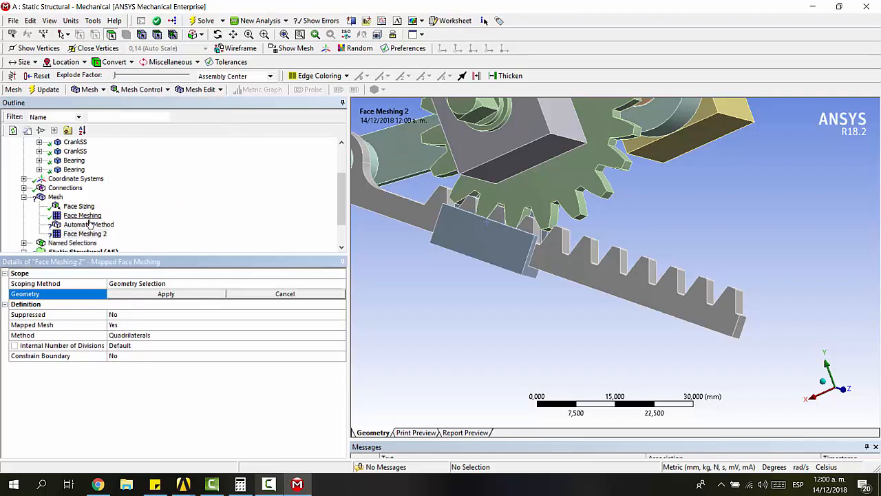
Step: Try to scope the Automatic Method control to a named selection and expand the Named Selections group
left_click(90, 224)
left_click(302, 284)
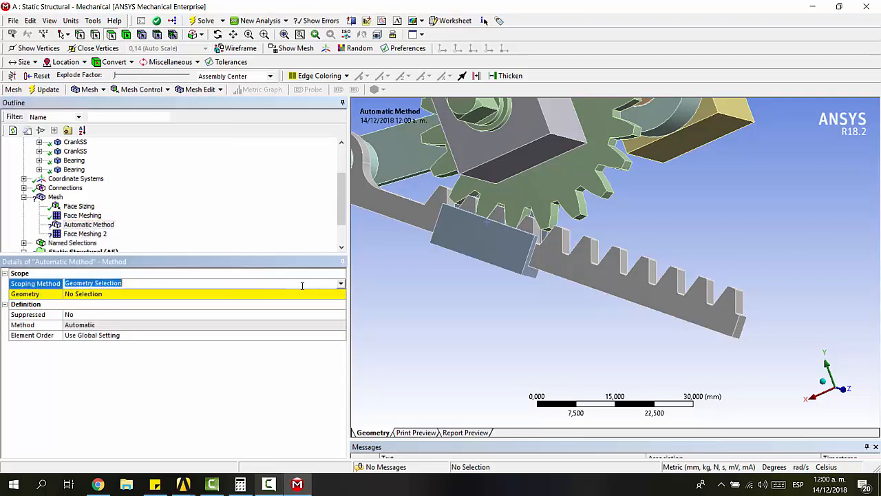
left_click(339, 285)
left_click(314, 294)
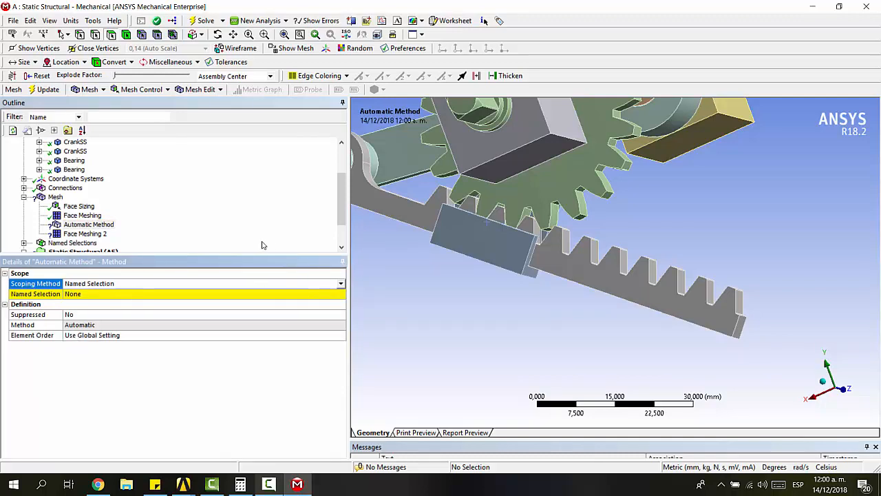
middle_click_drag(703, 228, 637, 237)
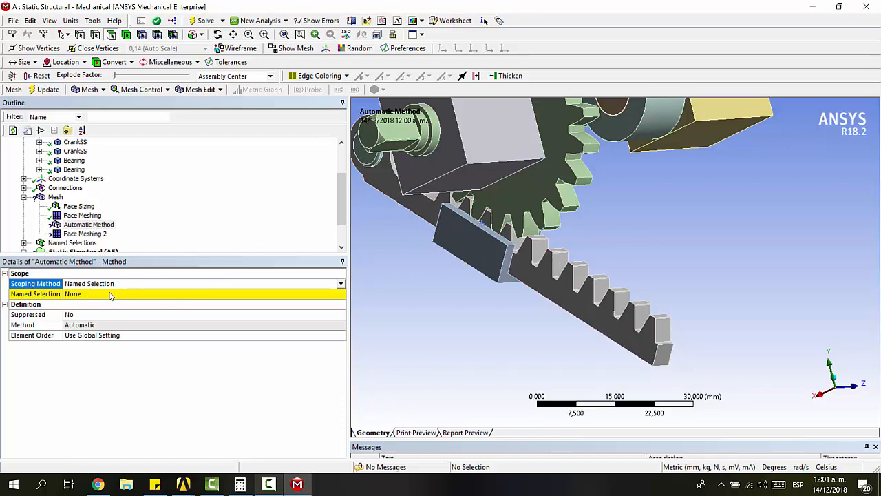
left_click(114, 294)
left_click(342, 294)
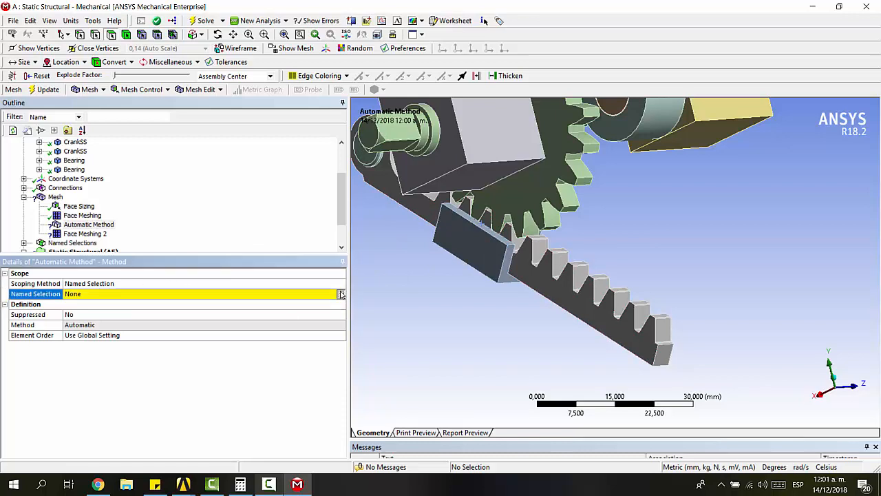
left_click(342, 295)
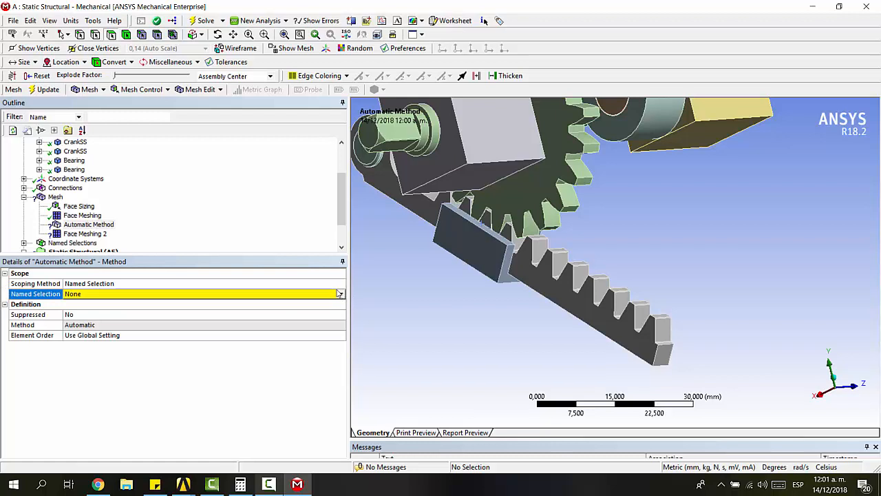
left_click(341, 294)
left_click(342, 295)
scroll(77, 201, "down", 2)
left_click(24, 206)
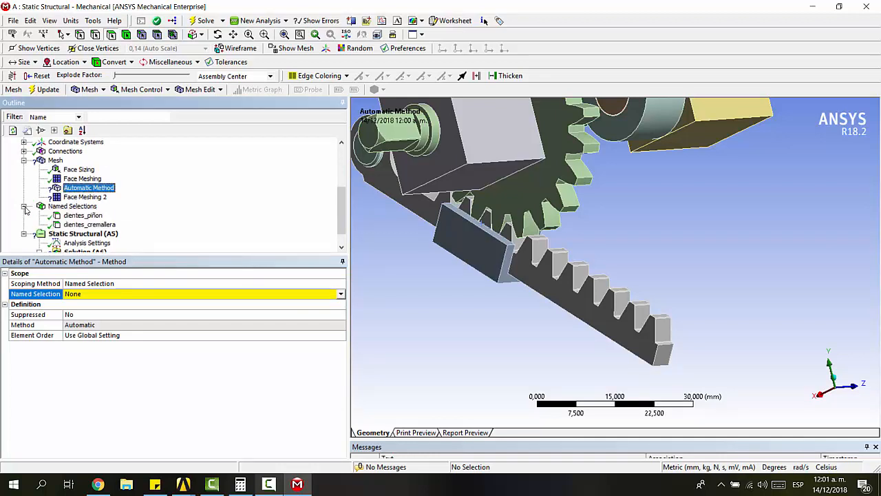
Step: Switch the Automatic Method's scoping to Geometry Selection and back to Named Selection, and retry choosing a named selection
left_click(145, 283)
left_click(341, 283)
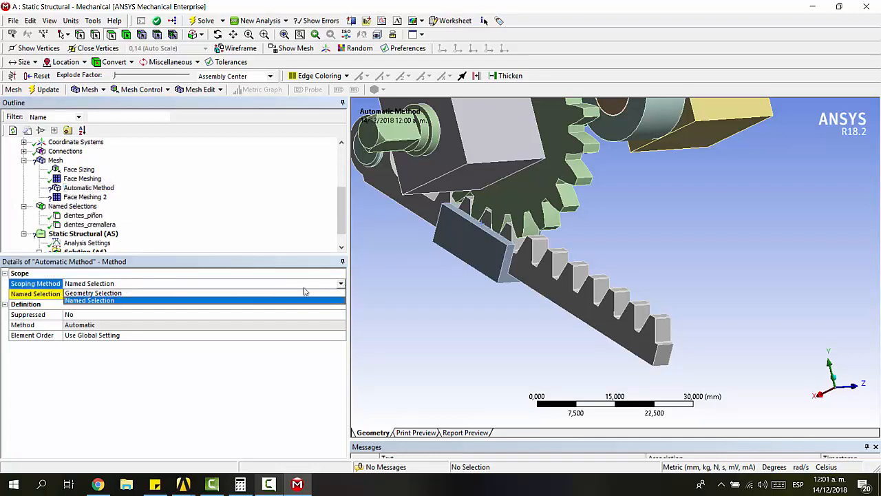
left_click(303, 293)
left_click(341, 285)
left_click(315, 303)
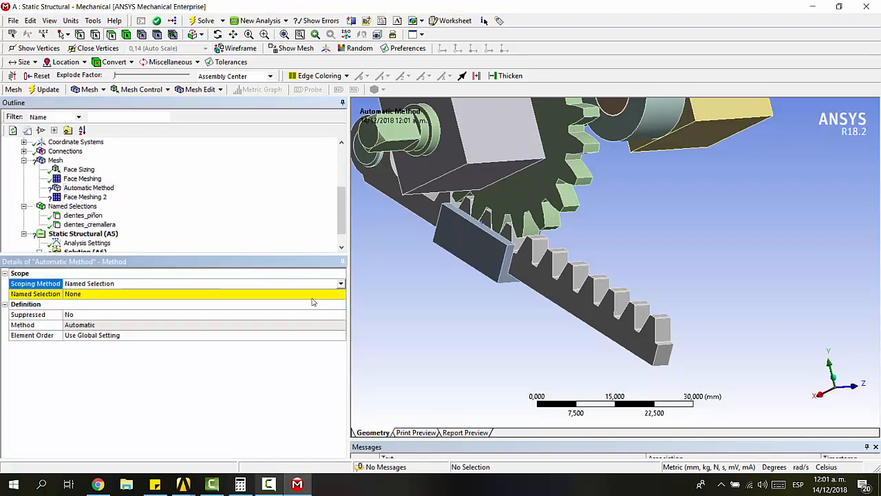
left_click(337, 294)
left_click(342, 297)
left_click(288, 290)
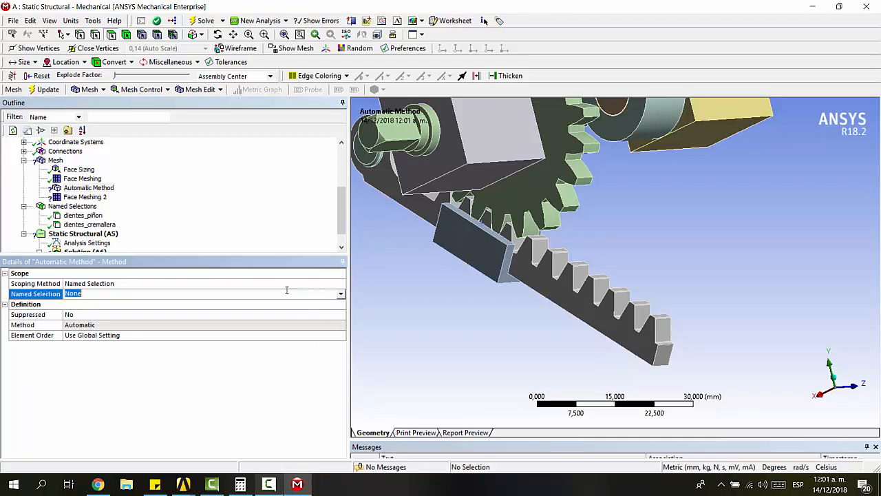
Step: Check the faces in dientes_cremallera and scope the second Face Meshing control to that named selection
left_click(103, 226)
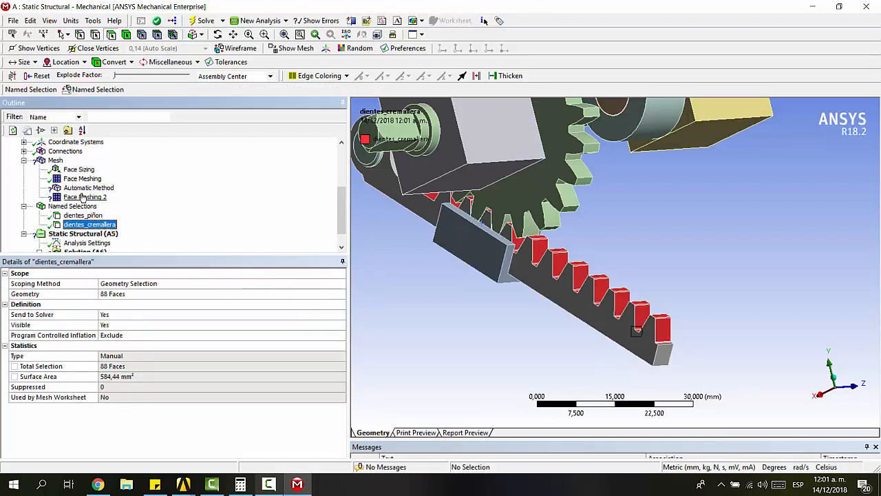
left_click(82, 190)
left_click(83, 197)
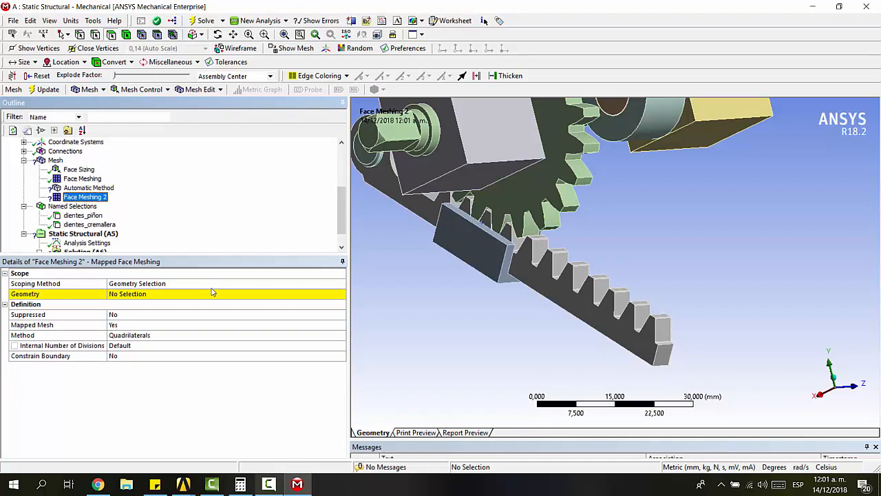
left_click(212, 293)
left_click(317, 283)
left_click(339, 284)
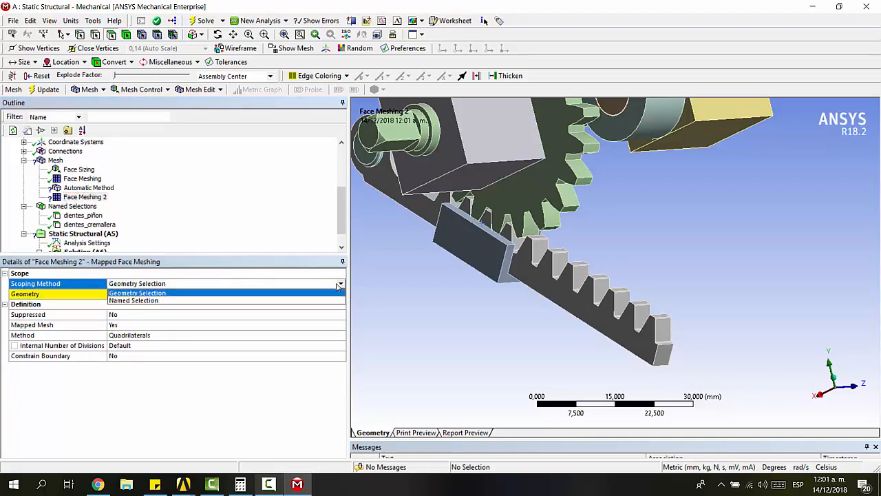
left_click(331, 300)
left_click(340, 295)
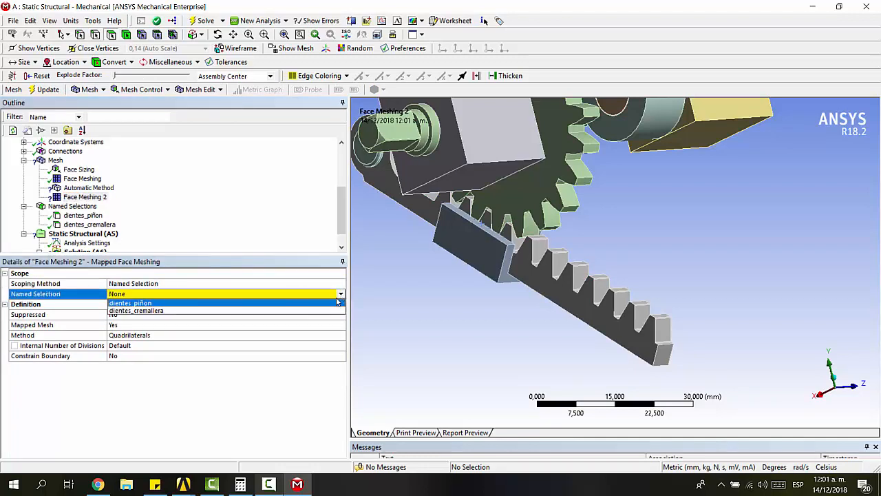
left_click(137, 306)
Step: Delete the Automatic Method control from the mesh
left_click(88, 187)
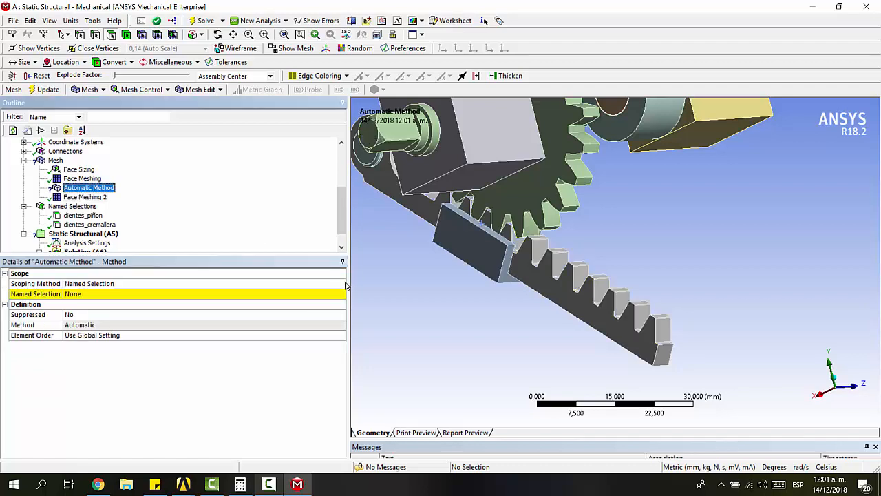
key("Delete")
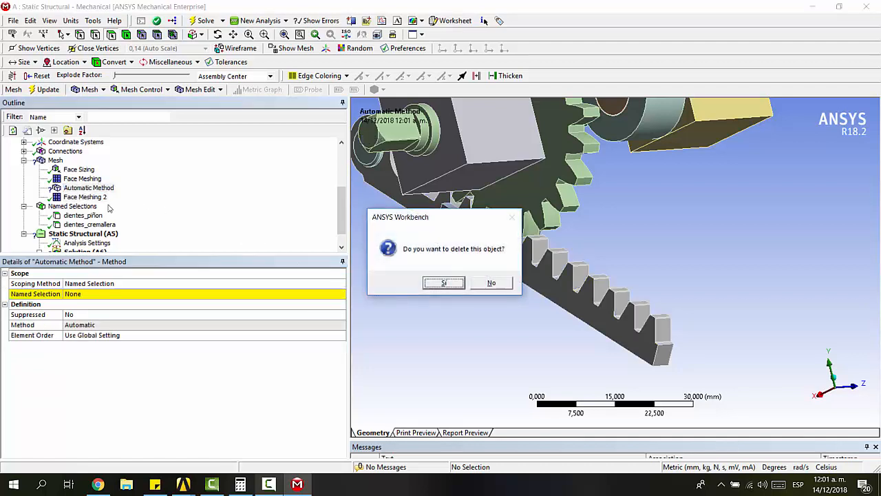
left_click(433, 284)
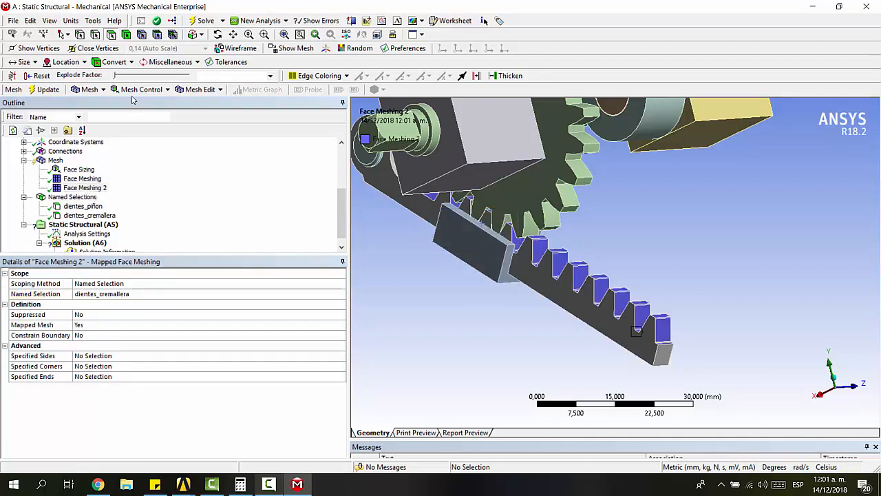
Step: Add another Sizing control to the mesh and scope it to the named selection dientes_cremallera
left_click(141, 89)
left_click(141, 115)
left_click(264, 283)
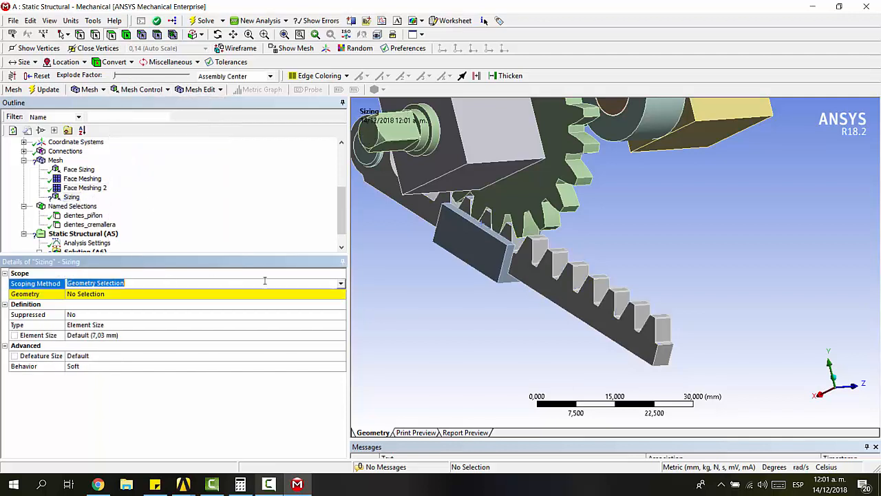
left_click(264, 282)
left_click(302, 298)
left_click(287, 297)
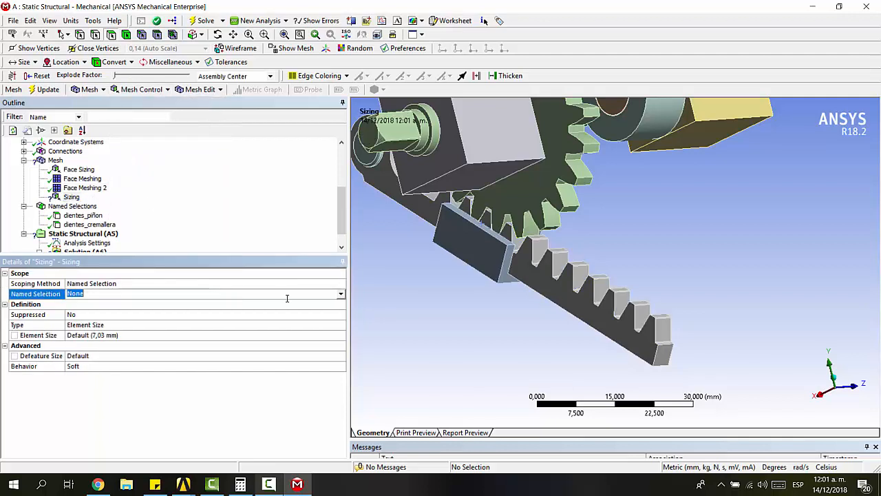
left_click(341, 296)
left_click(272, 312)
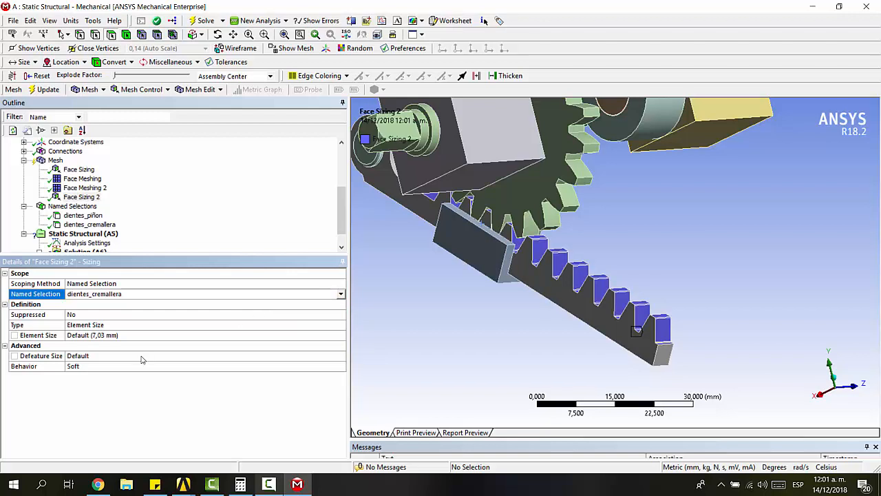
Step: Set the rack teeth's Face Sizing element size to 1,5 mm and its behavior to Hard
left_click(135, 336)
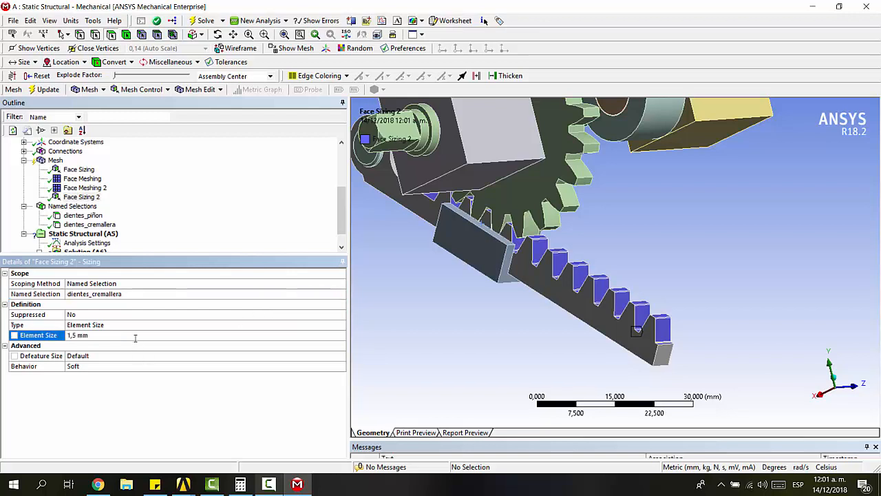
left_click(118, 369)
type("hard")
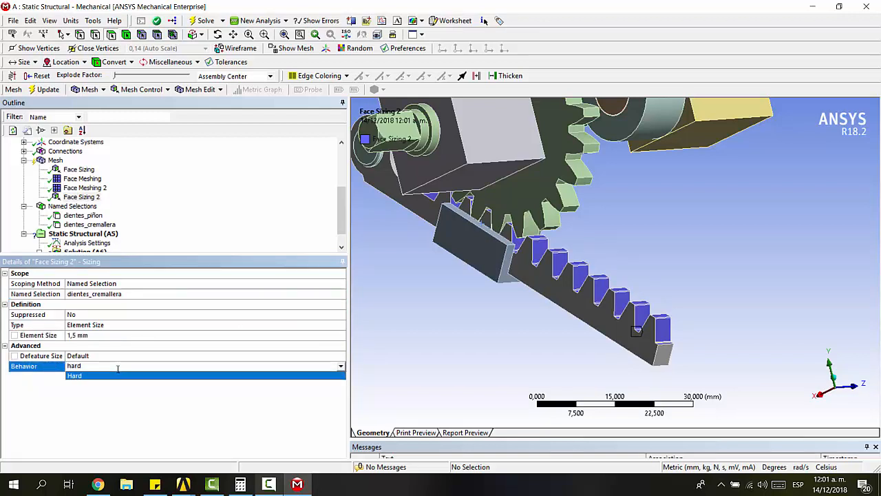
left_click(127, 378)
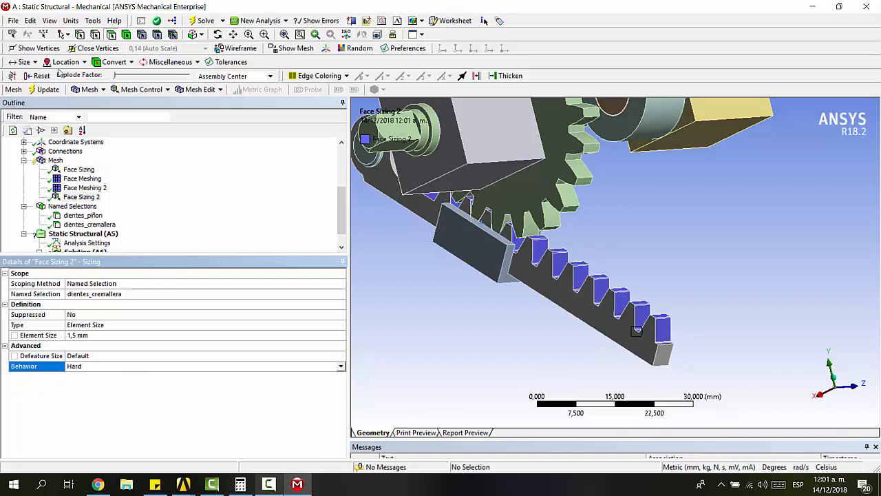
Step: Update the mesh and inspect the refined elements on the rack and pinion teeth
left_click(47, 90)
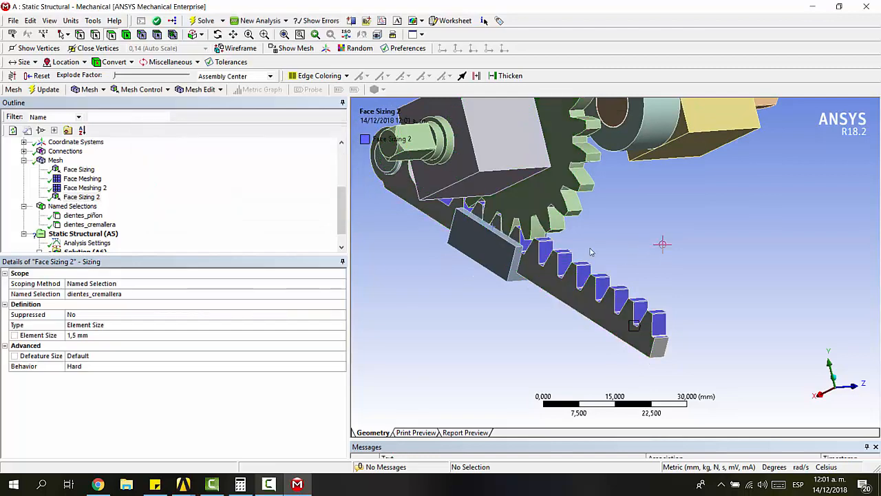
left_click(55, 160)
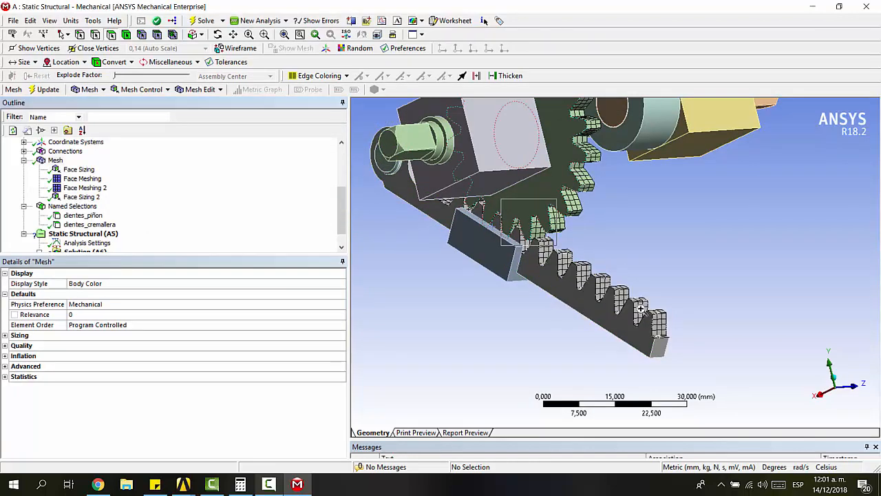
scroll(709, 350, "up", 5)
middle_click_drag(709, 350, 748, 369)
right_click_drag(668, 296, 797, 420)
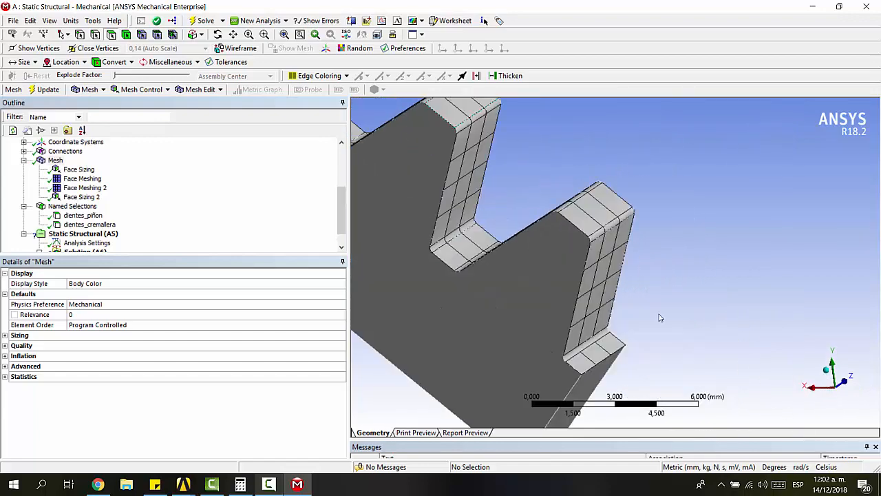
middle_click_drag(648, 287, 702, 297)
scroll(633, 270, "down", 10)
scroll(237, 193, "down", 1)
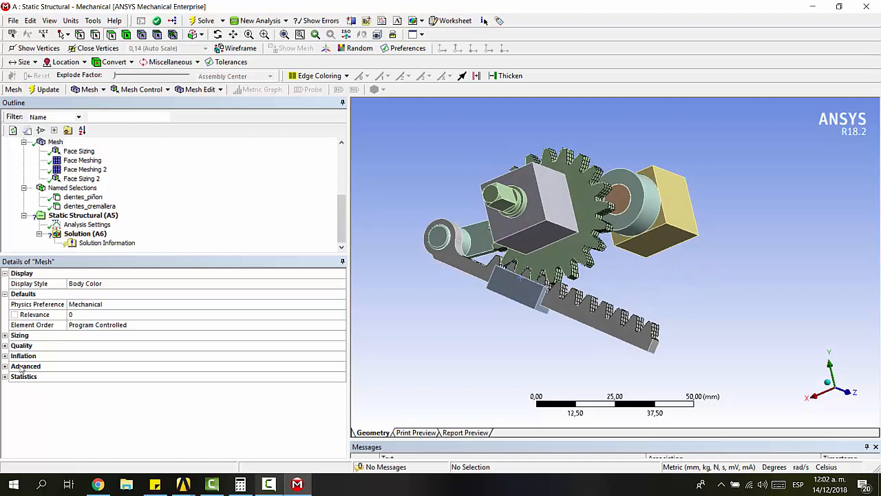
Step: Show the mesh statistics and examine the element divisions on the rack teeth up close
left_click(5, 376)
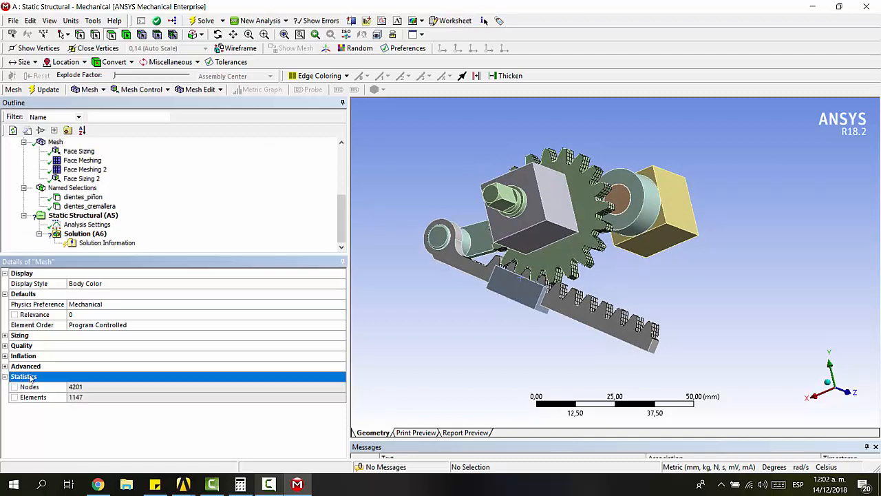
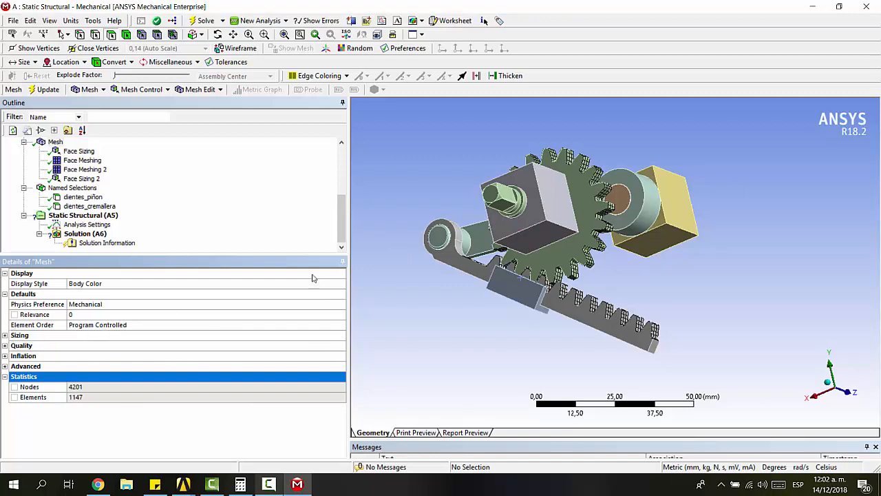
right_click_drag(476, 215, 633, 324)
middle_click_drag(607, 288, 564, 307)
right_click_drag(584, 270, 719, 382)
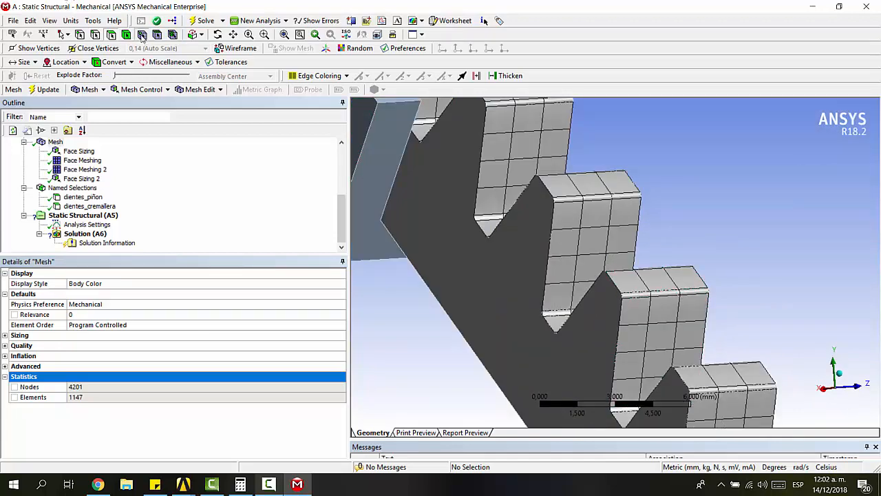
right_click_drag(607, 204, 706, 300)
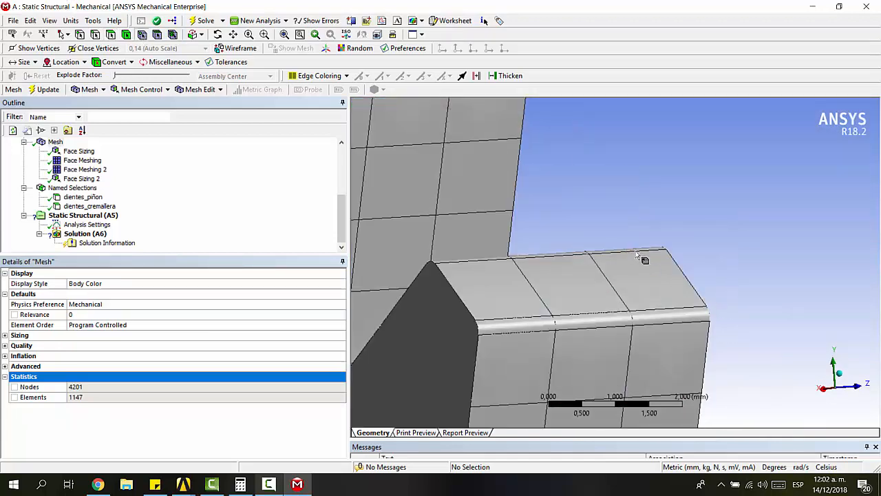
Step: Measure the spacing between neighbouring mesh nodes along the rack tooth's upper edge and check the mesh's Element Order setting
left_click(628, 260)
left_click(589, 254, "ctrl")
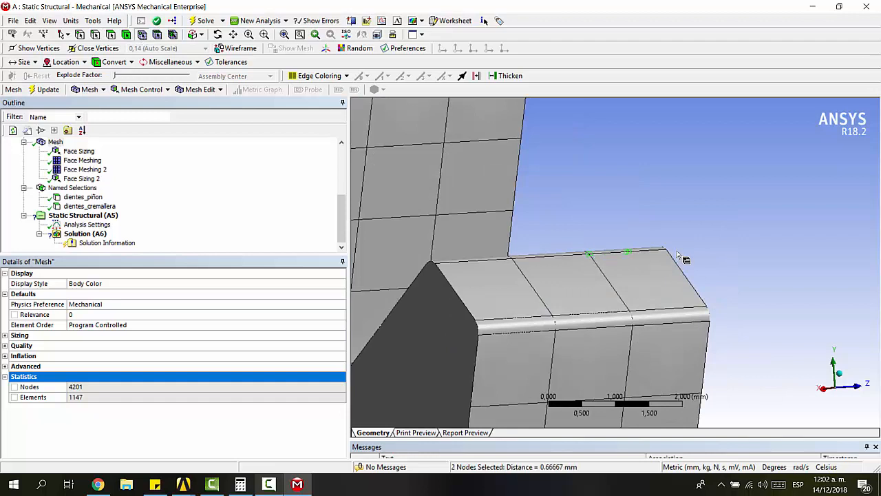
left_click(665, 250, "ctrl")
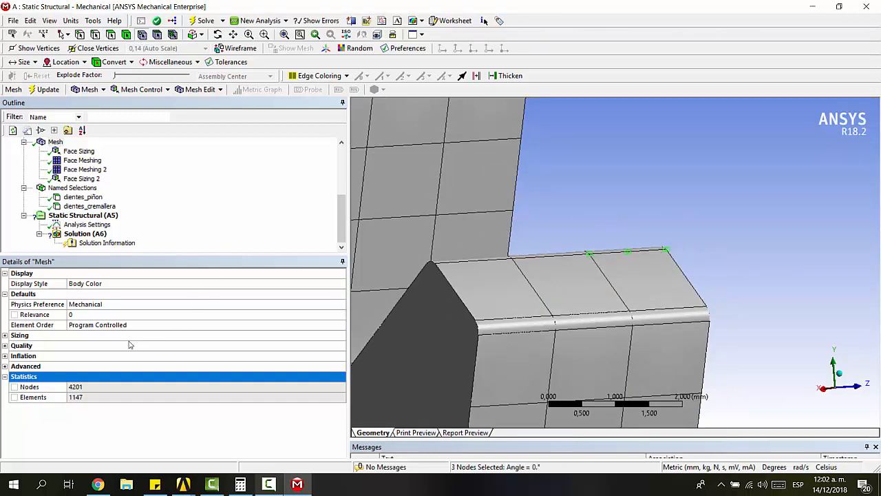
left_click(112, 325)
left_click(340, 324)
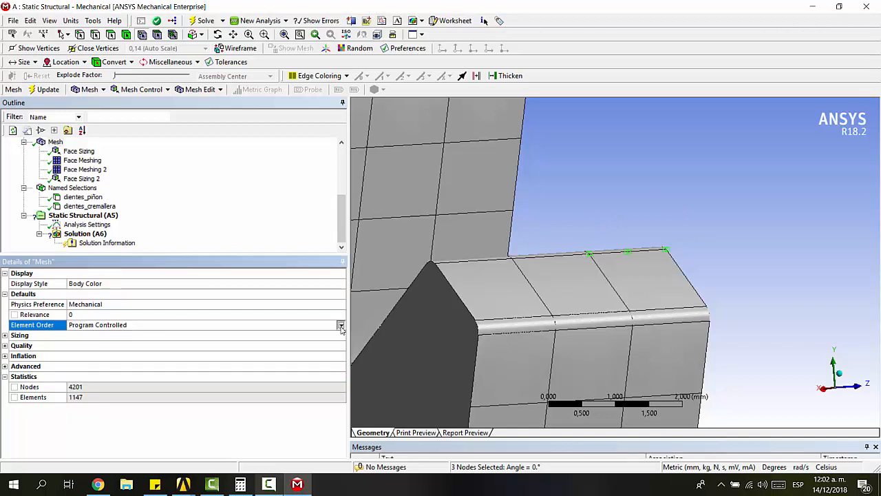
left_click(691, 132)
scroll(641, 200, "down", 3)
scroll(639, 200, "down", 2)
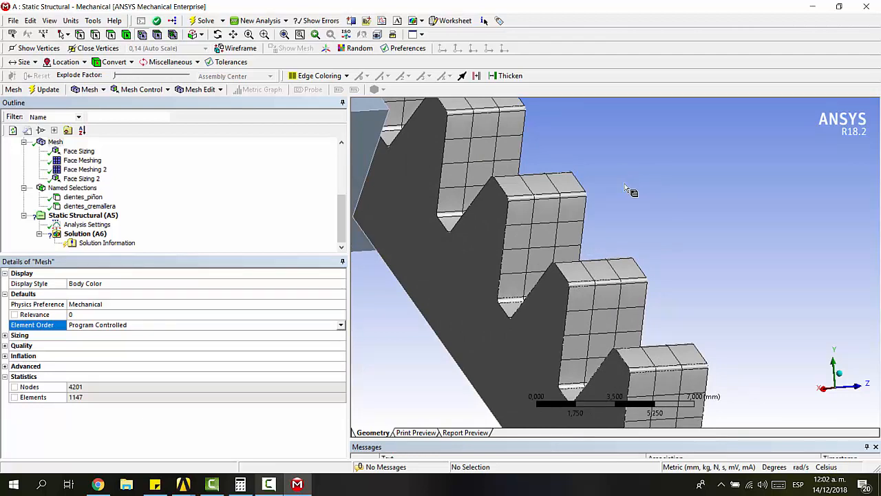
scroll(625, 183, "down", 1)
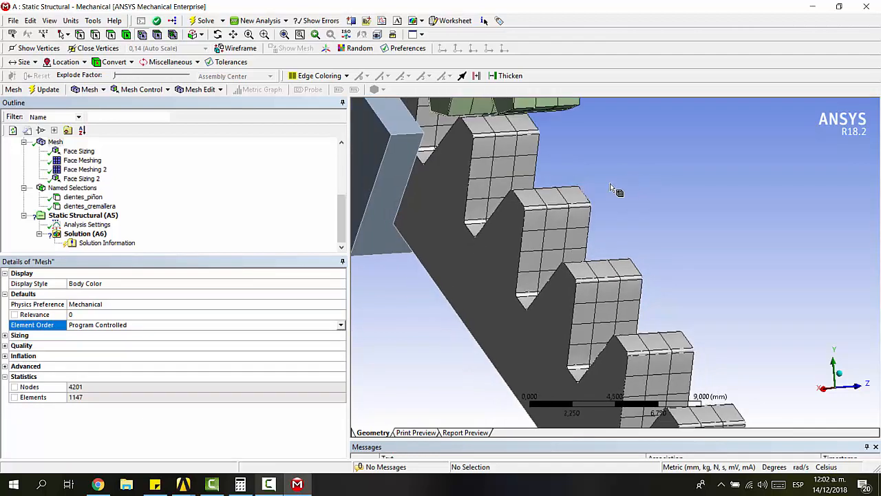
Step: Set the number of steps to 3 in the static structural analysis settings and enlarge the graph and tabular data area
left_click(88, 216)
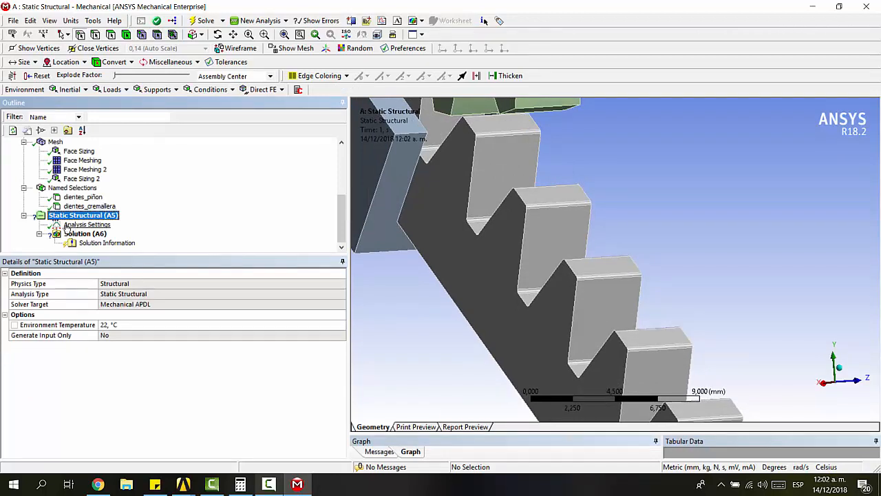
left_click(79, 224)
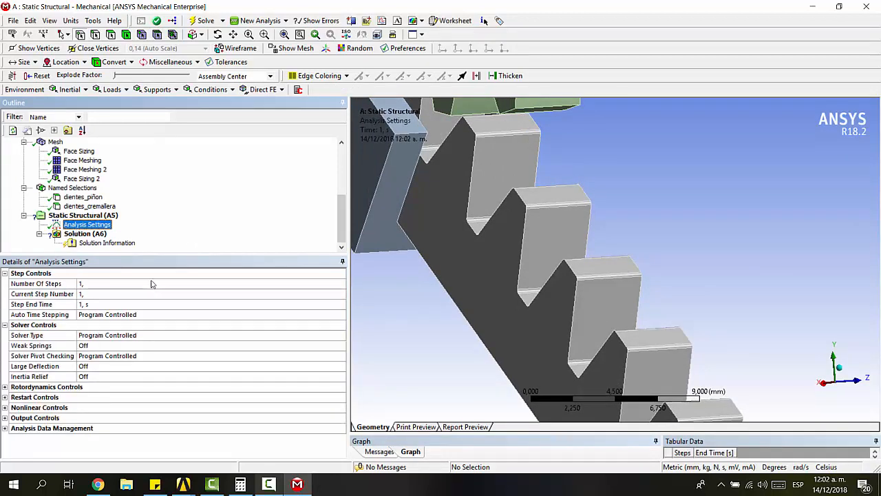
left_click(151, 283)
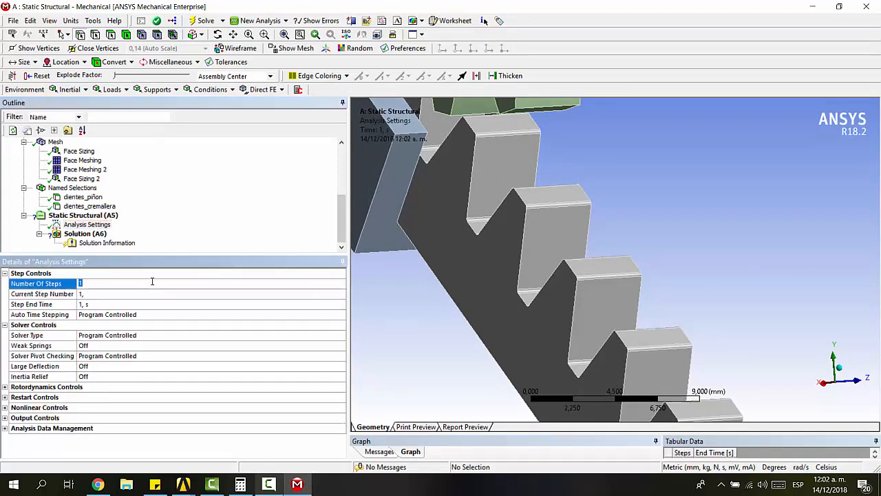
type("3")
key("Return")
left_click_drag(739, 434, 751, 346)
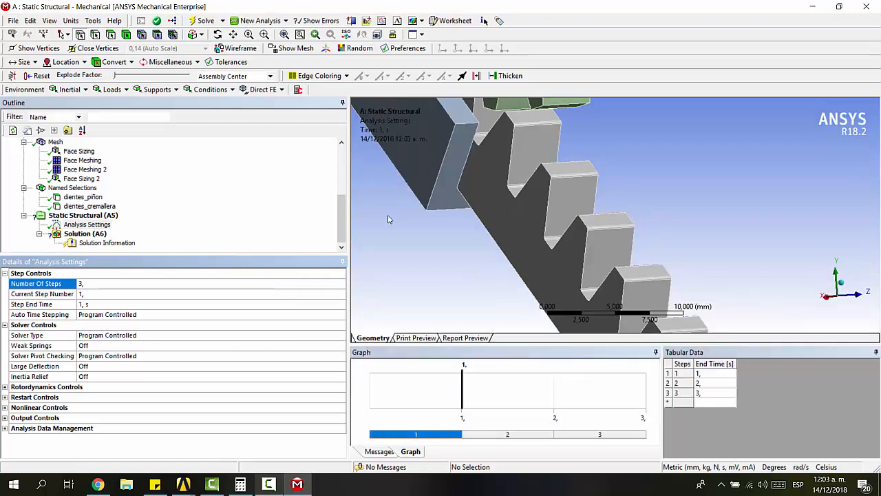
Step: Turn Auto Time Stepping on for all three load steps together
left_click(119, 314)
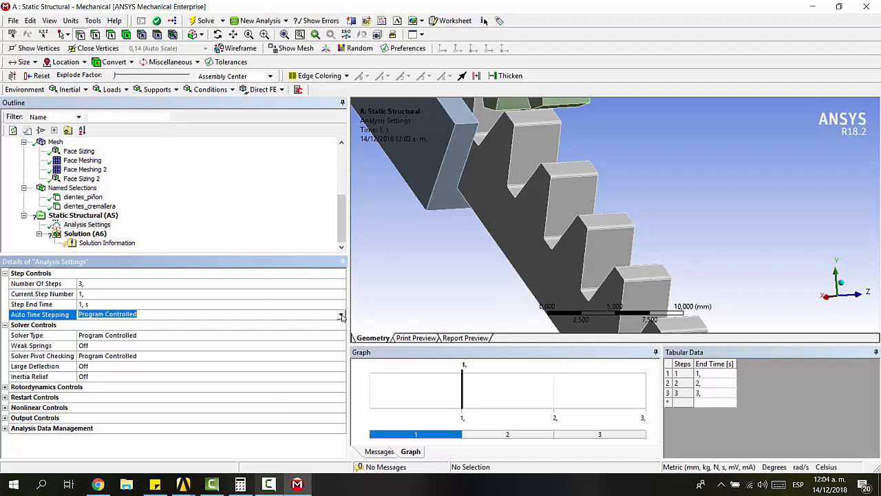
left_click(341, 315)
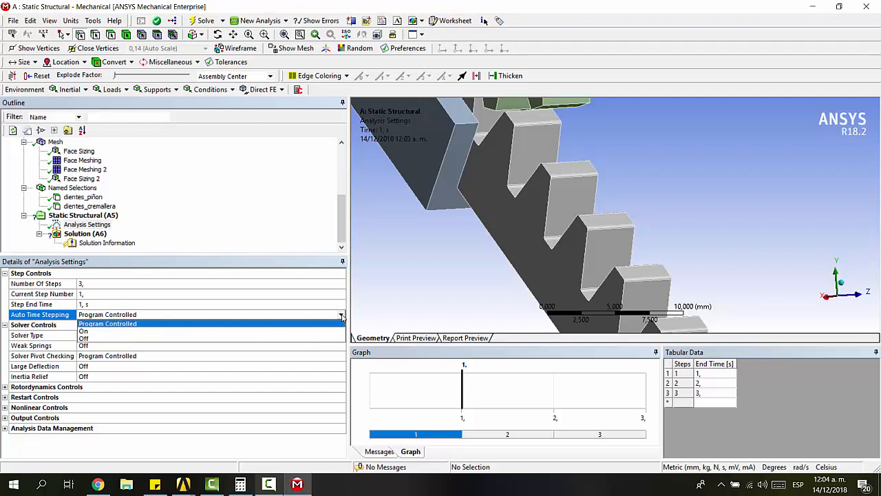
left_click(252, 331)
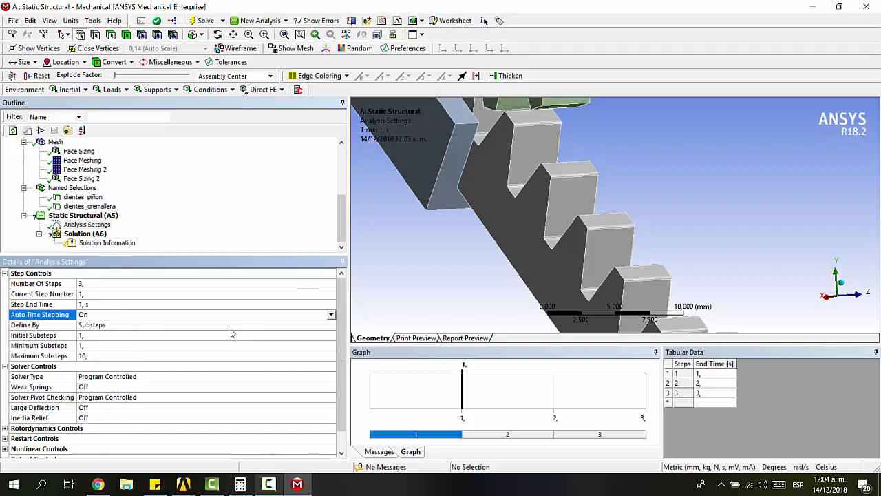
left_click(438, 438)
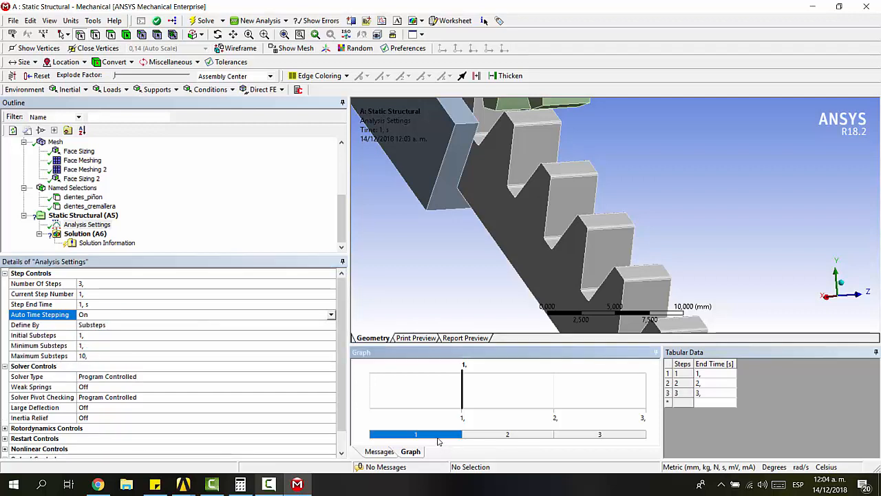
left_click(584, 437)
left_click(434, 435)
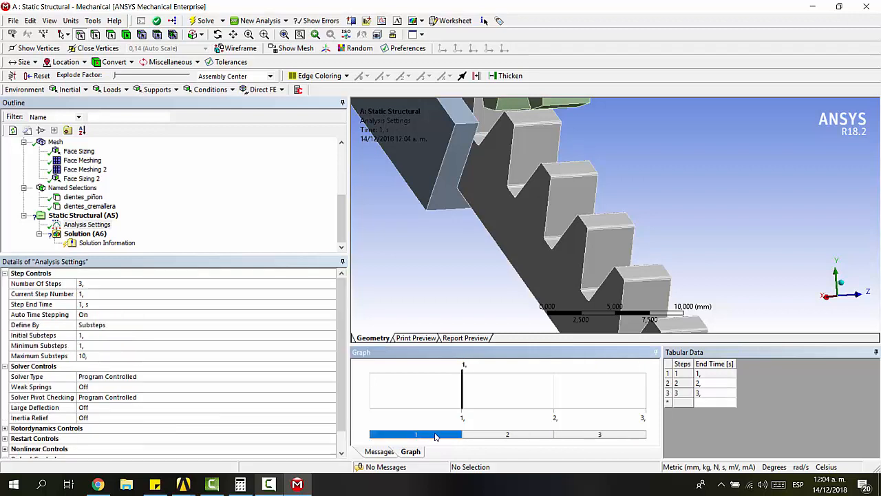
left_click(582, 437, "shift")
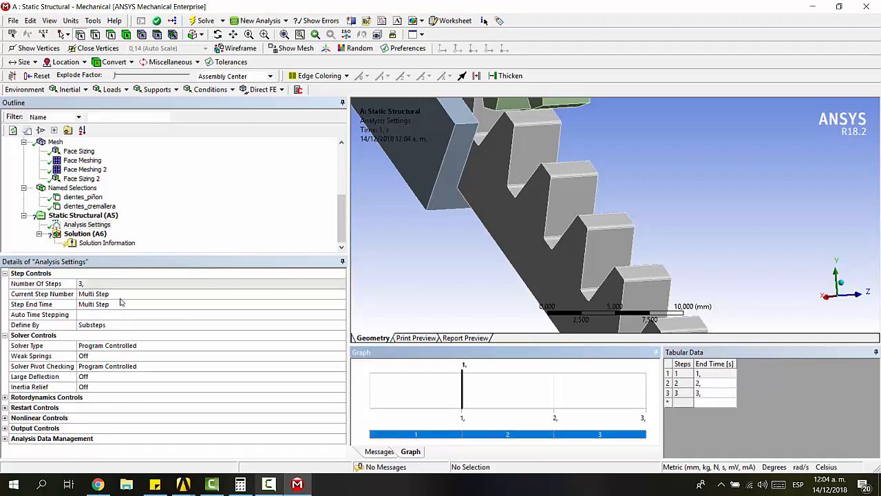
left_click(96, 316)
left_click(341, 315)
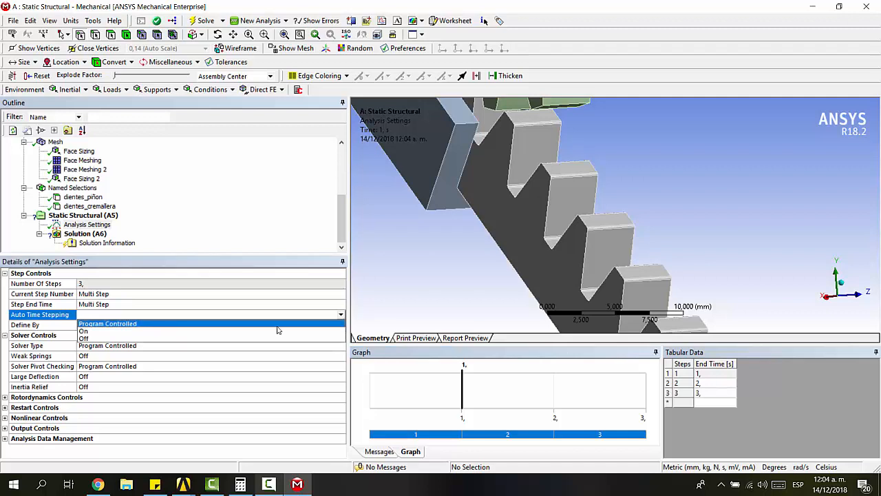
left_click(278, 331)
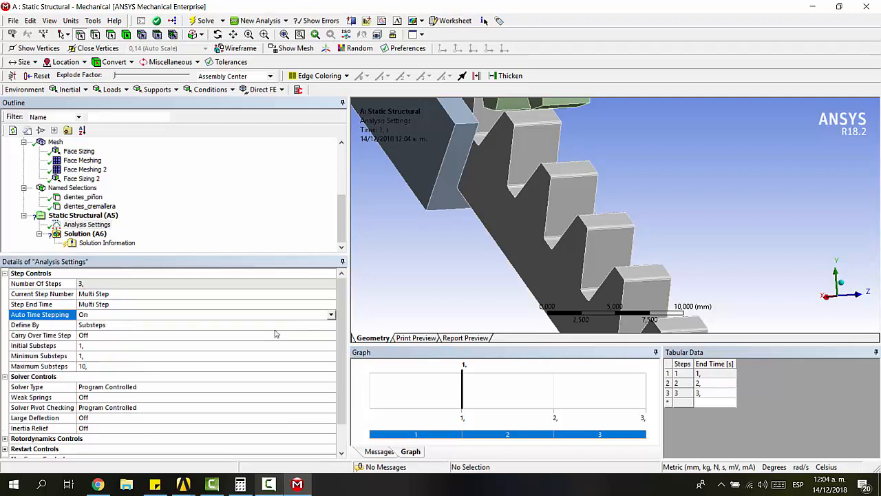
Step: Set initial substeps to 300, minimum to 150 and maximum to 500 for all three steps, and turn Large Deflection on
left_click(87, 346)
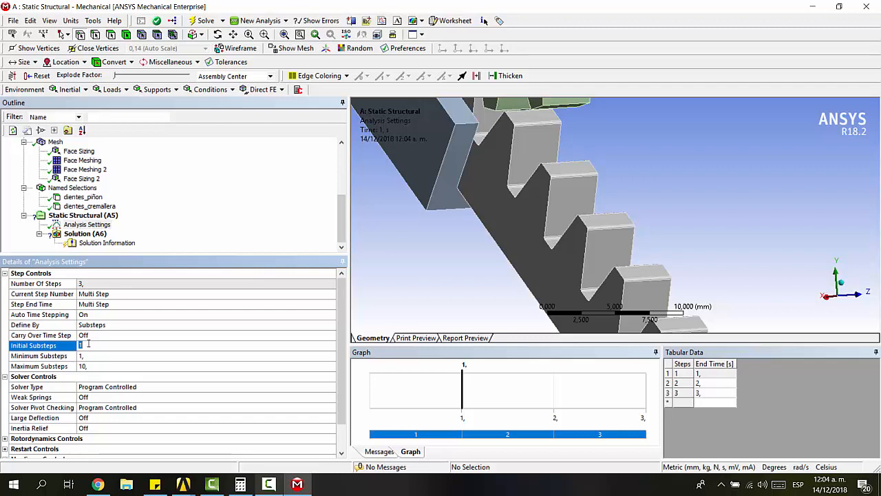
type("300")
key("Return")
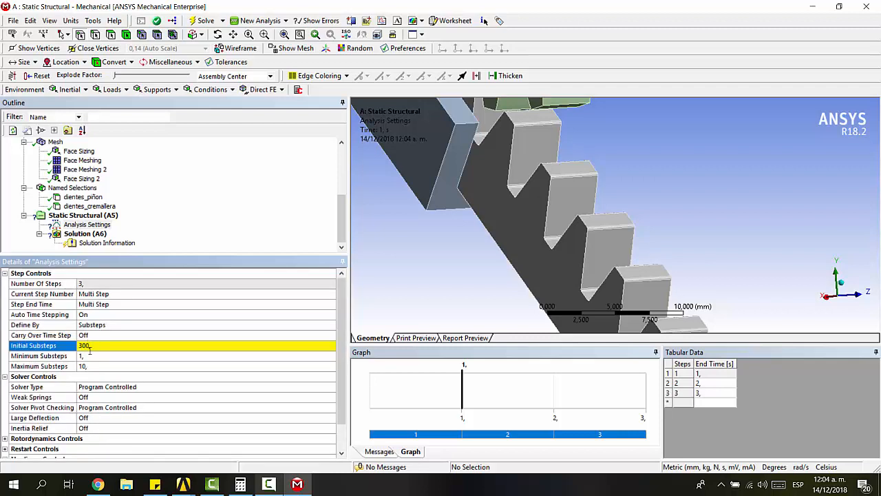
left_click(97, 355)
type("150")
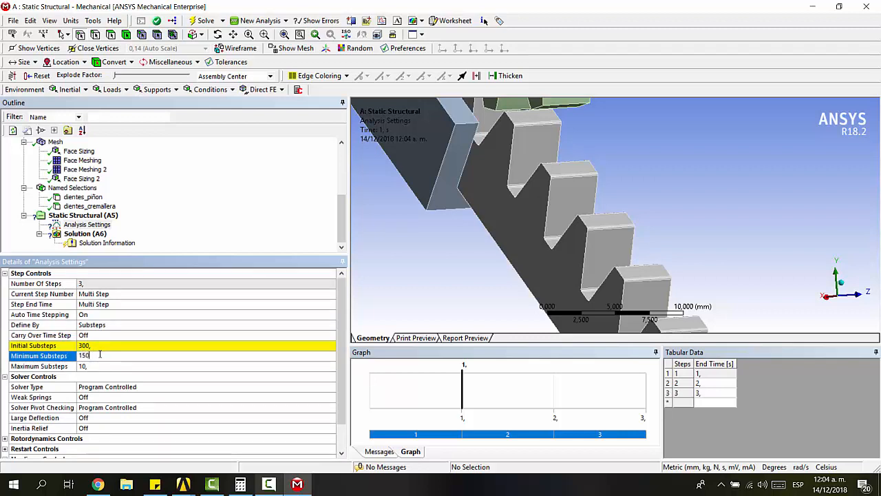
key("Return")
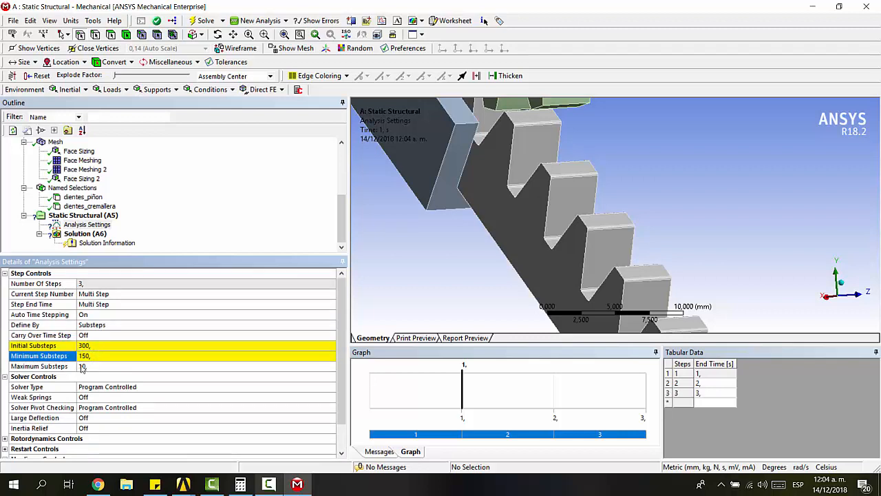
left_click(84, 366)
type("500")
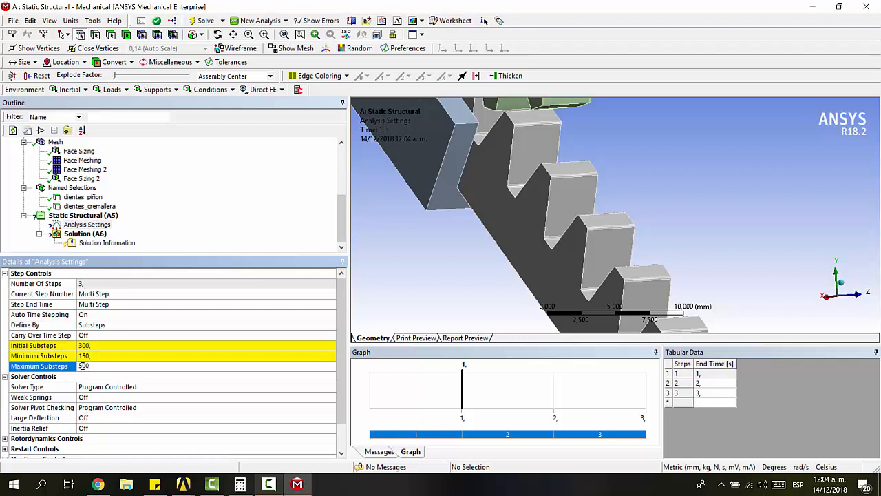
double_click(107, 418)
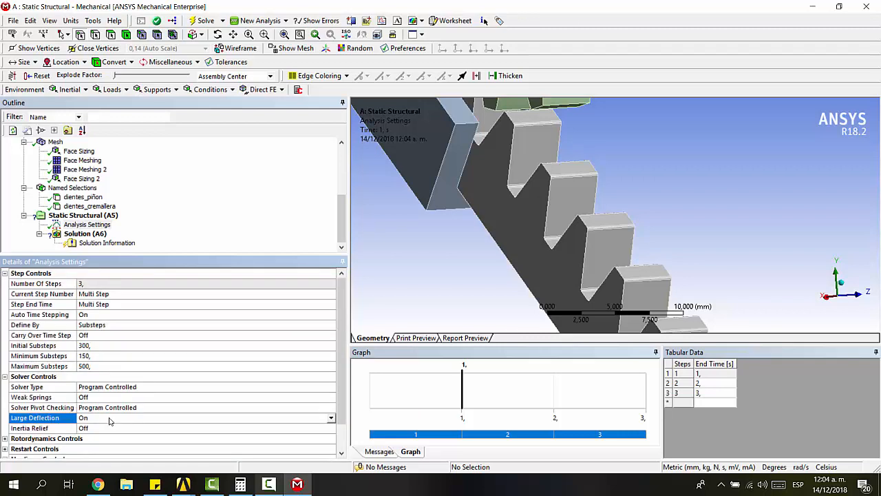
Step: Add a Total Deformation result for all bodies to the solution
left_click(87, 225)
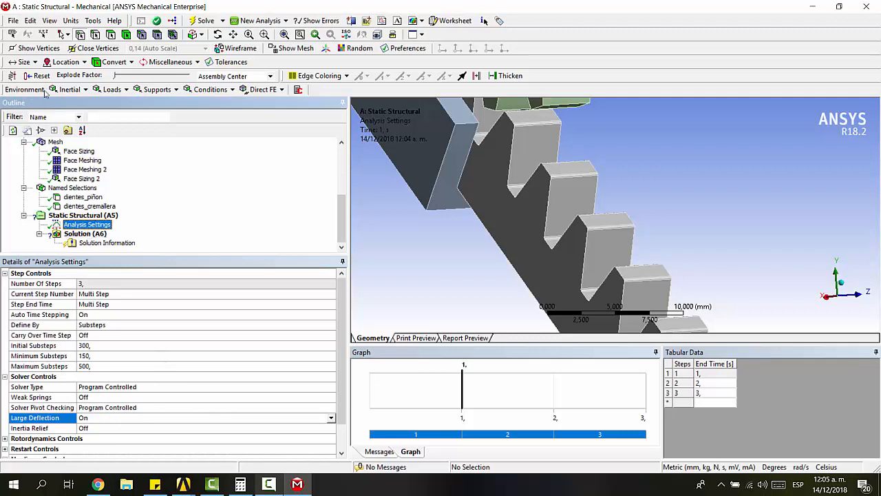
left_click(85, 233)
left_click(65, 89)
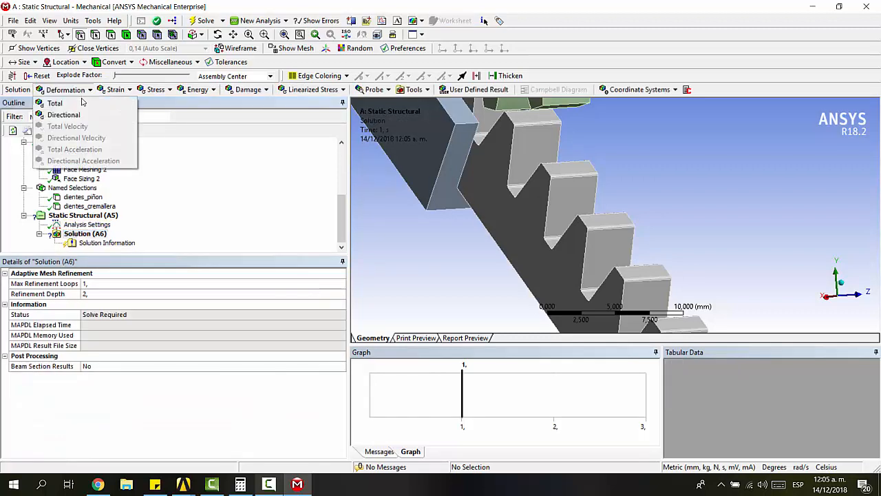
left_click(82, 102)
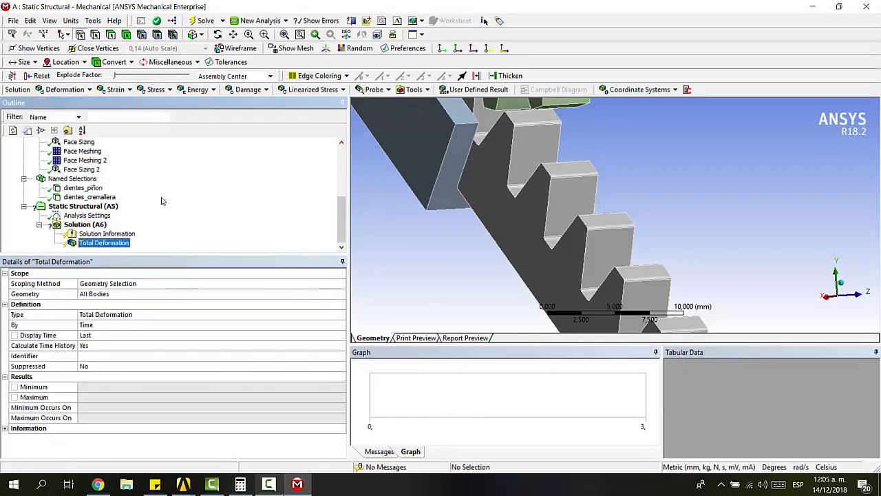
Step: Review the analysis settings and the face sizing and face meshing controls, with the whole mechanism in view
left_click(86, 214)
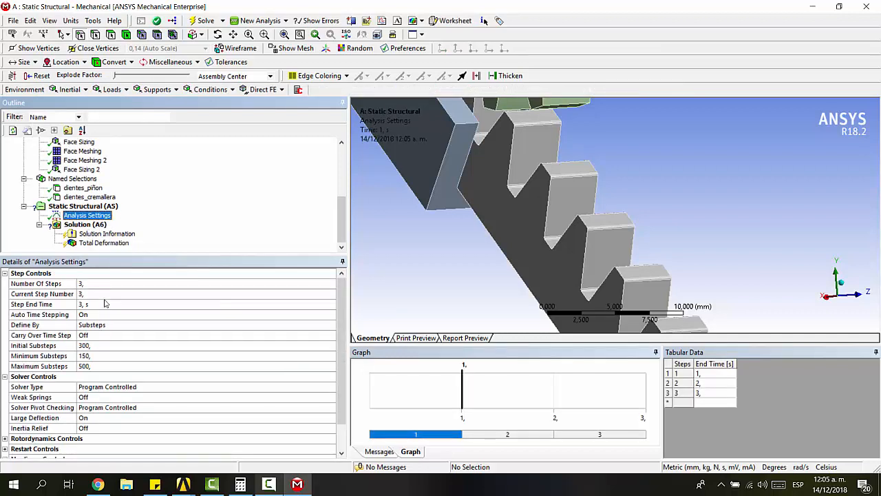
scroll(116, 318, "down", 1)
scroll(110, 316, "up", 1)
left_click(84, 170)
scroll(181, 201, "up", 2)
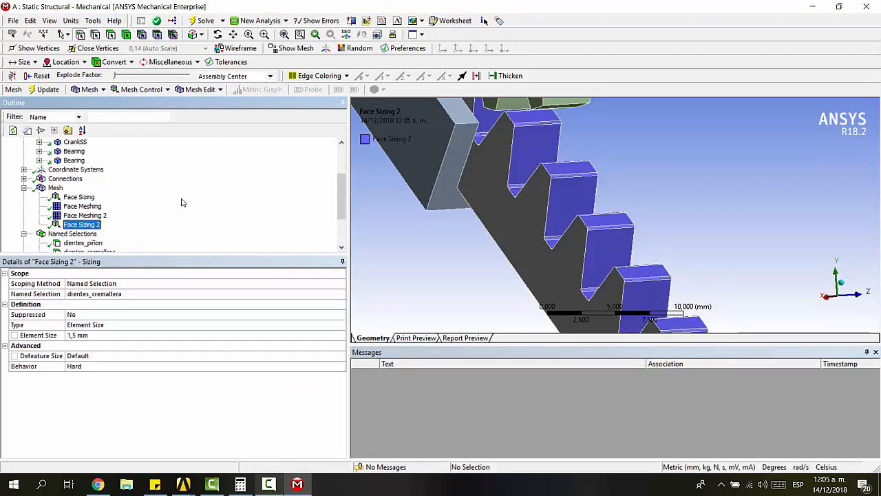
key("Up")
key("Up")
key("Up")
scroll(183, 200, "up", 3)
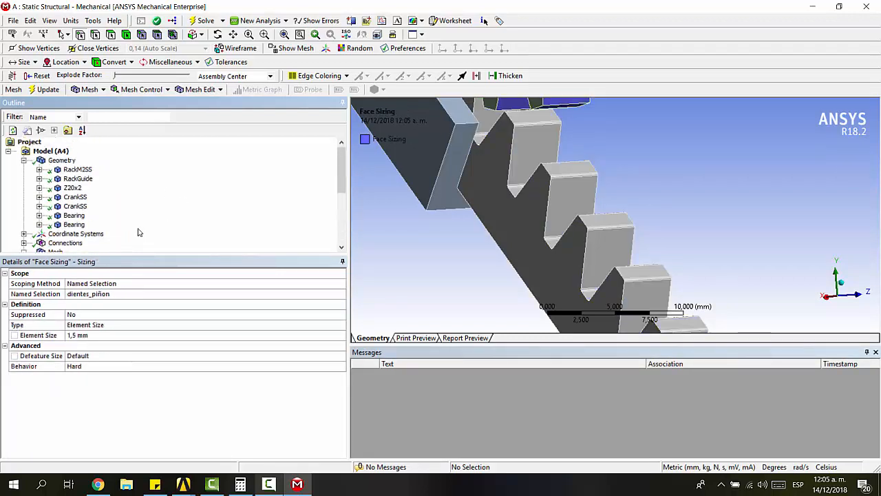
scroll(138, 232, "down", 1)
scroll(681, 199, "down", 6)
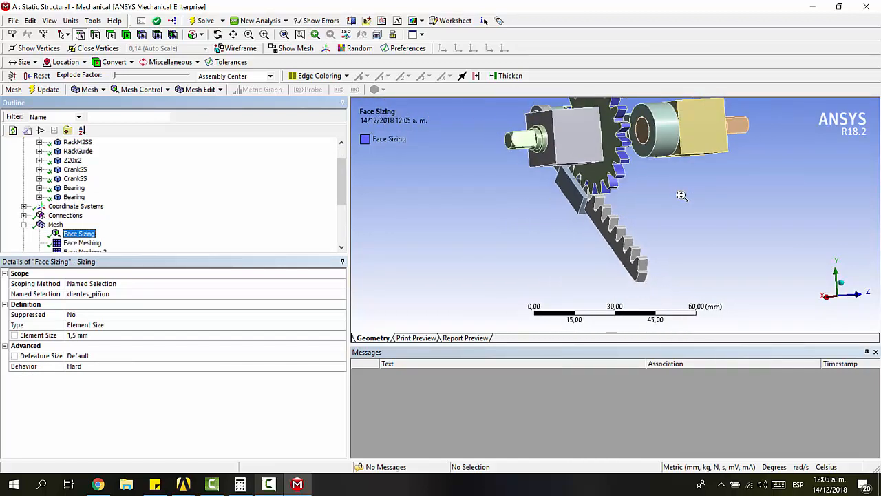
middle_click_drag(671, 183, 623, 210)
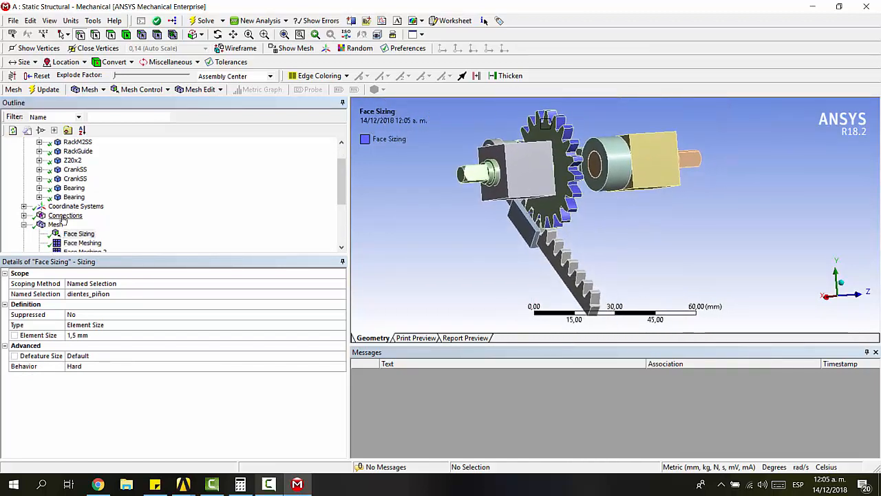
Step: Expand the connections and examine the frictional contact between the pinion teeth and the rack teeth
left_click(24, 216)
scroll(107, 208, "down", 2)
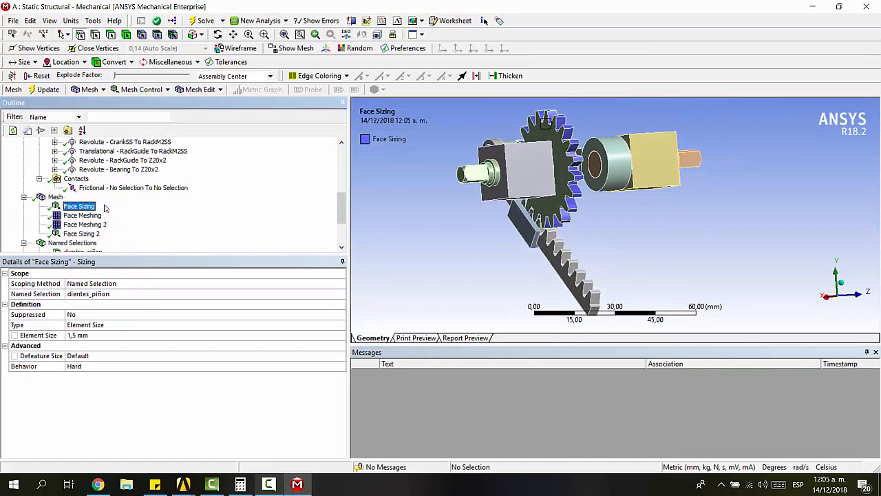
middle_click_drag(537, 231, 465, 215)
left_click(117, 187)
middle_click_drag(535, 229, 237, 228)
scroll(148, 188, "down", 2)
scroll(147, 191, "down", 1)
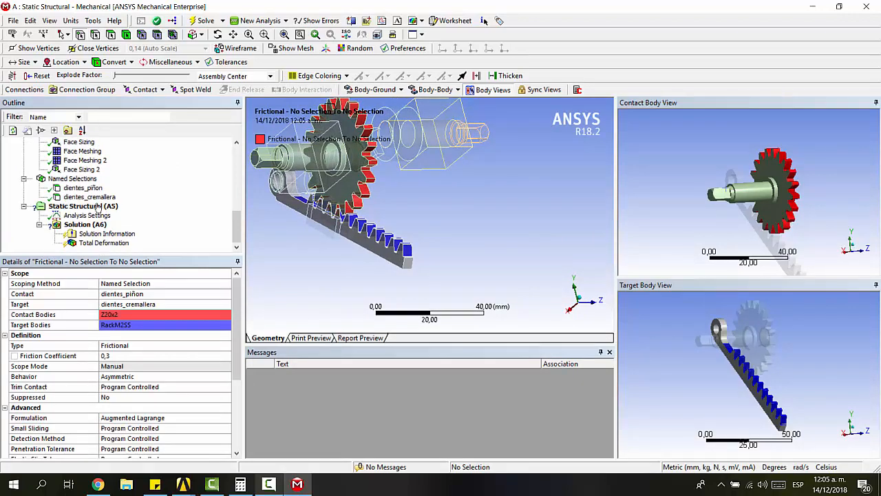
Step: Add a joint load to the static structural analysis and bring the pinion shaft end into close view
left_click(81, 215)
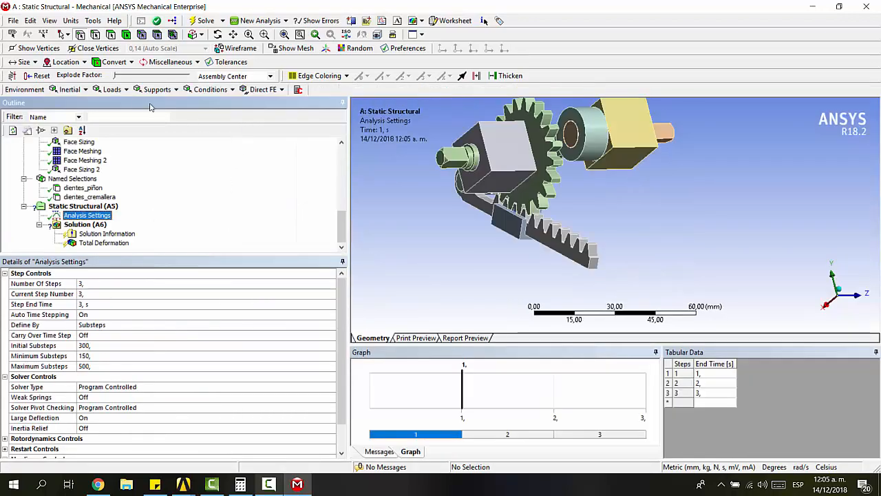
left_click(114, 90)
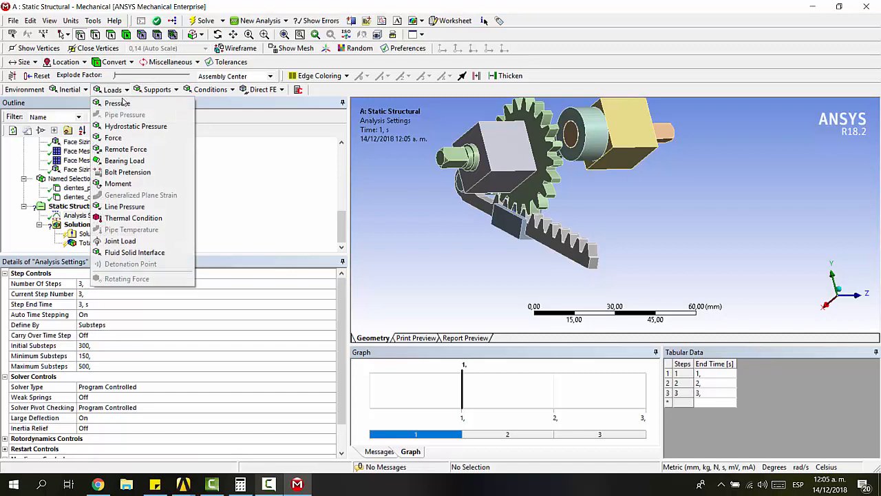
left_click(120, 241)
middle_click_drag(452, 181, 443, 182)
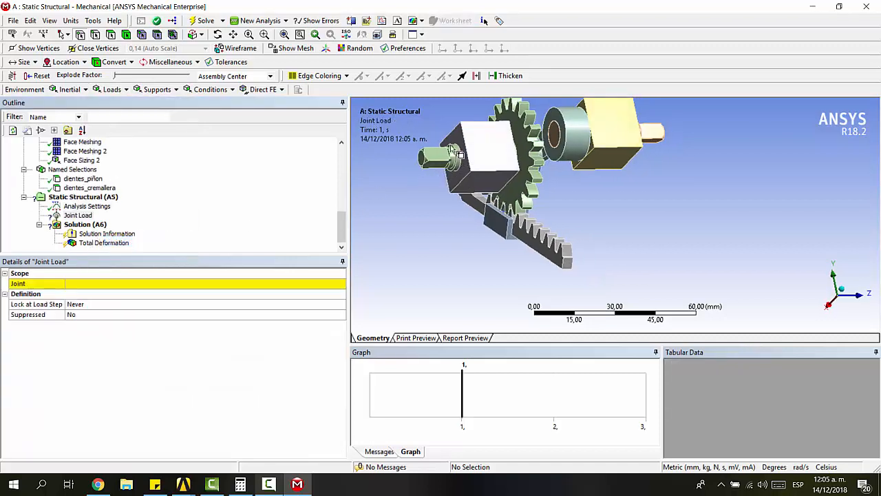
right_click_drag(441, 136, 475, 183)
scroll(477, 183, "down", 2)
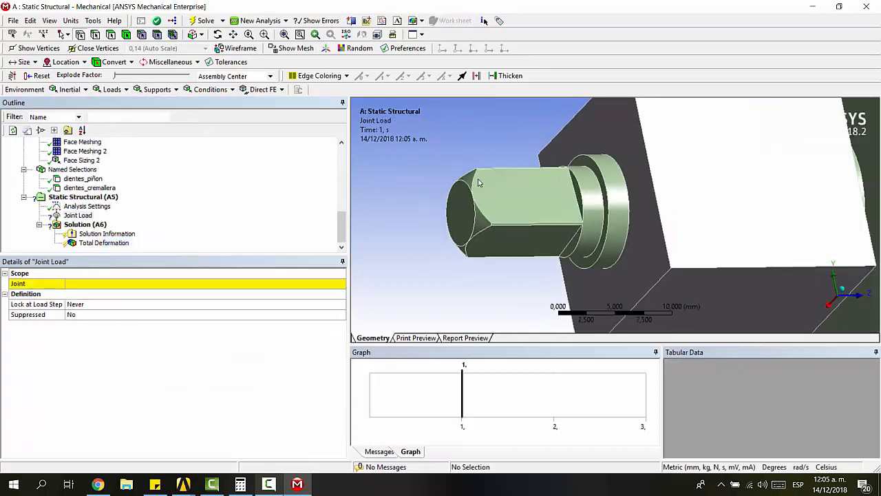
Step: Try scoping the joint load to the Revolute - Bearing To CrankSS joint and check its location on the model
left_click(161, 285)
left_click(340, 283)
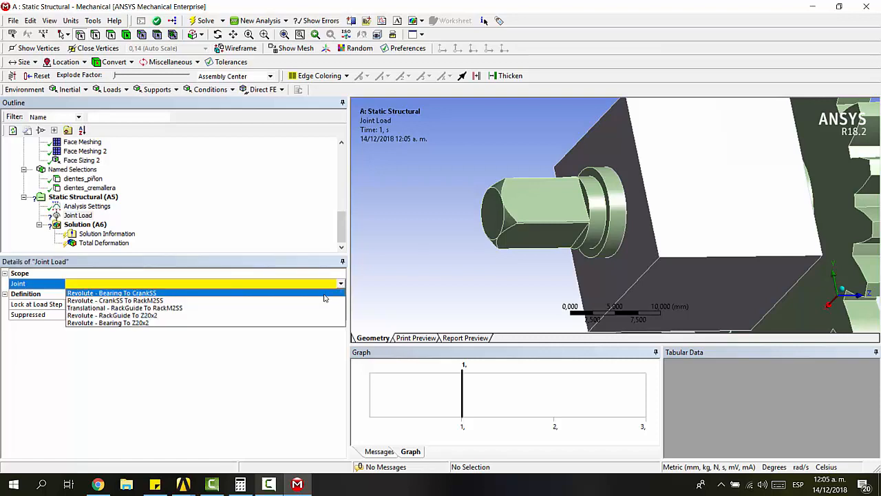
left_click(328, 297)
scroll(422, 241, "down", 5)
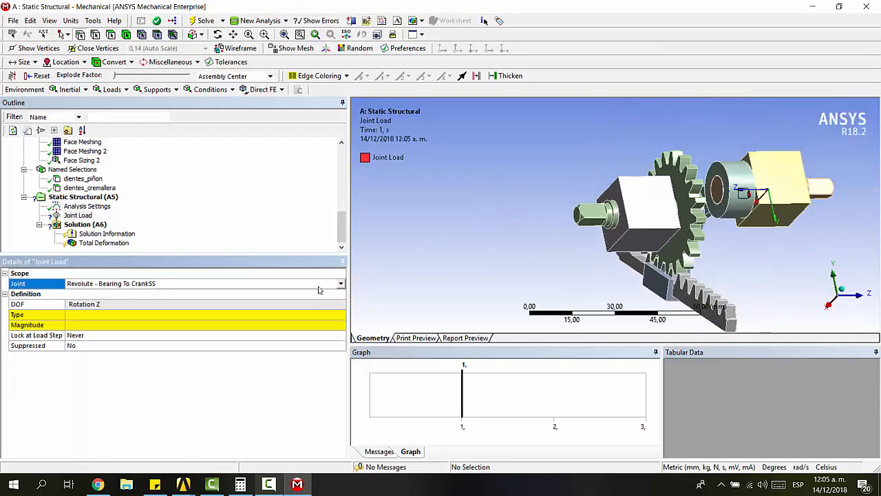
middle_click_drag(594, 229, 573, 234)
Step: Scope the joint load to the Revolute - Bearing To Z20x2 joint and check its location on the pinion shaft
left_click(340, 284)
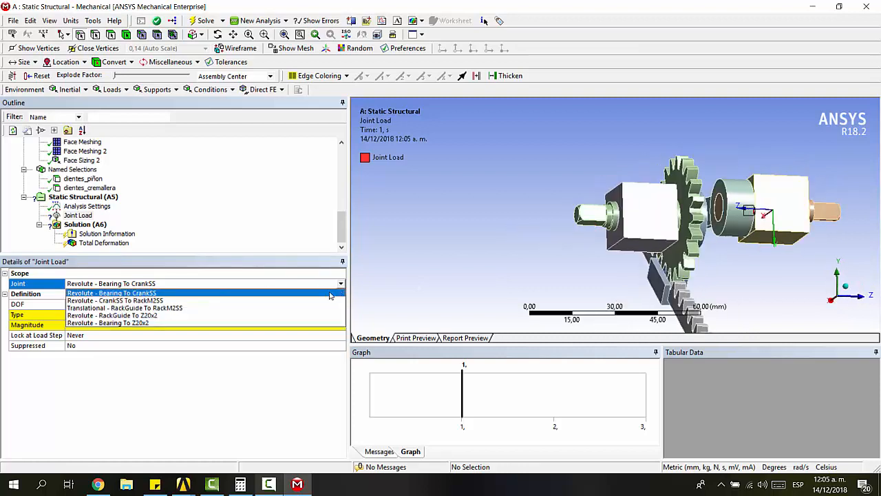
left_click(307, 323)
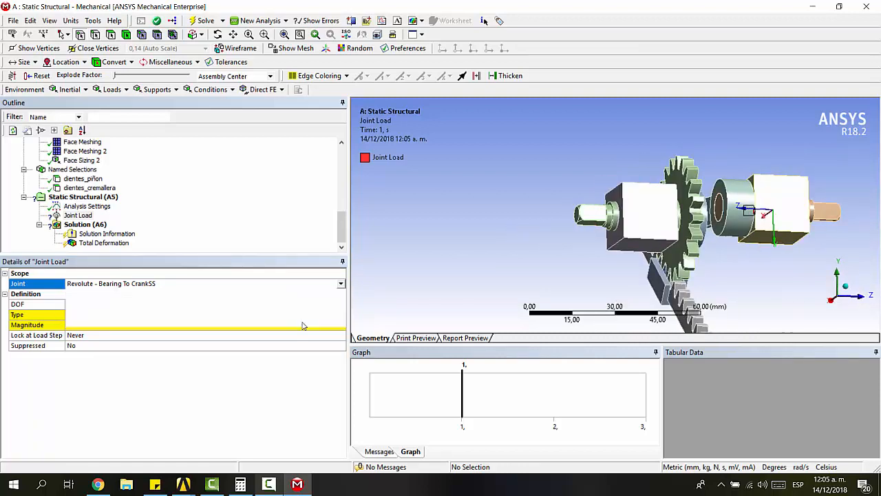
middle_click_drag(562, 223, 614, 202)
right_click_drag(580, 174, 631, 245)
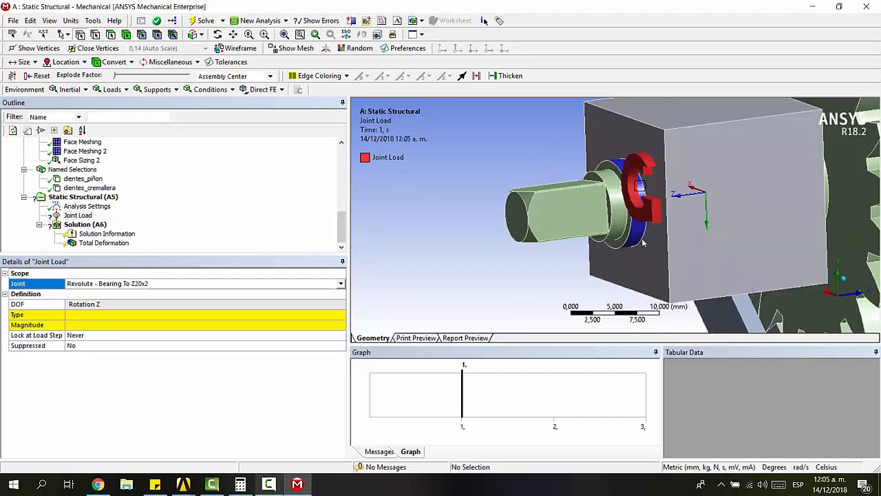
scroll(654, 213, "down", 5)
scroll(656, 212, "up", 2)
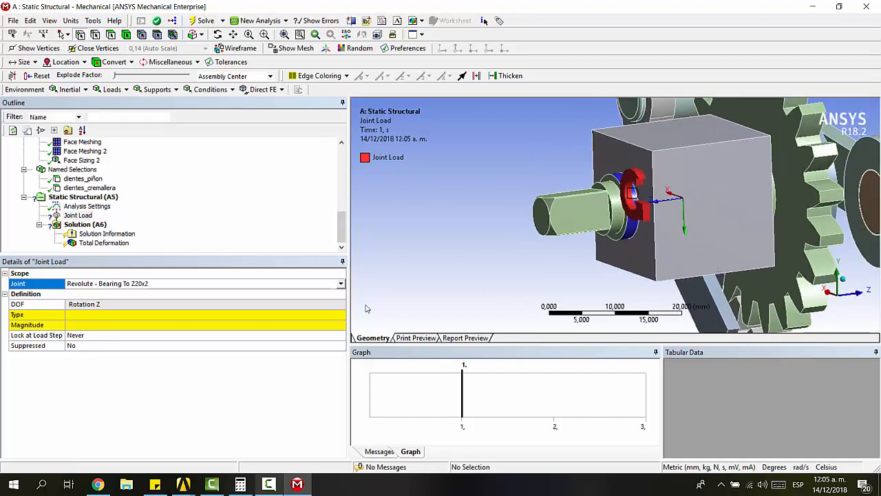
Step: Make the joint load a Rotation and define its magnitude with tabular data
left_click(89, 314)
left_click(339, 325)
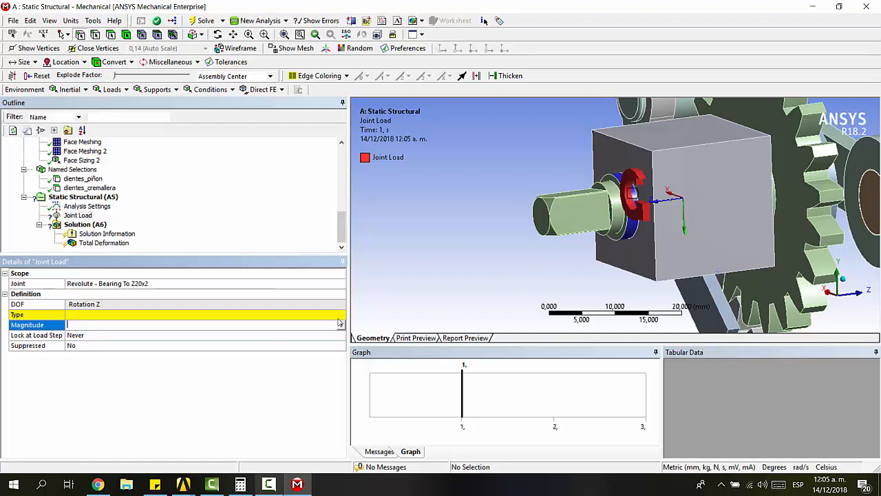
left_click(331, 315)
left_click(317, 325)
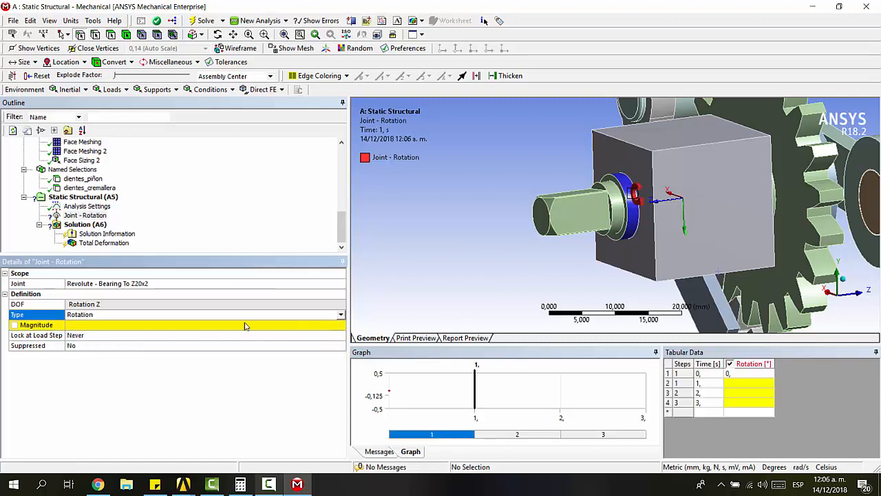
left_click(325, 324)
left_click(340, 324)
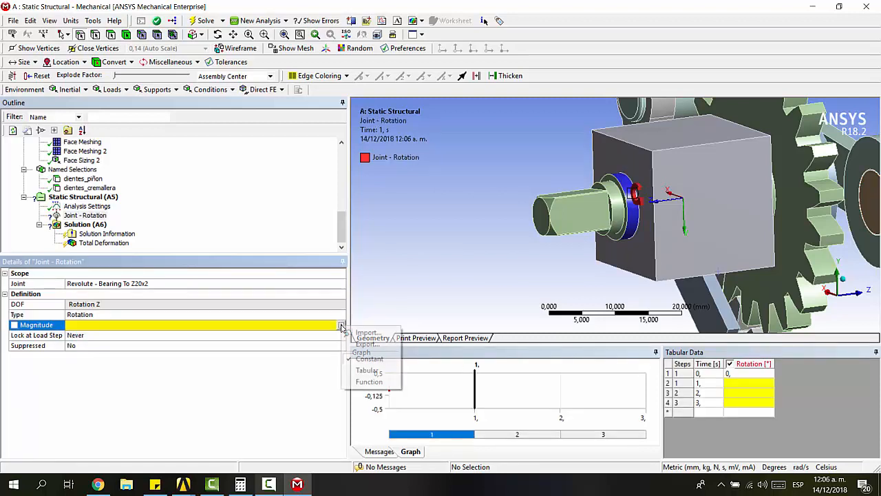
left_click(366, 370)
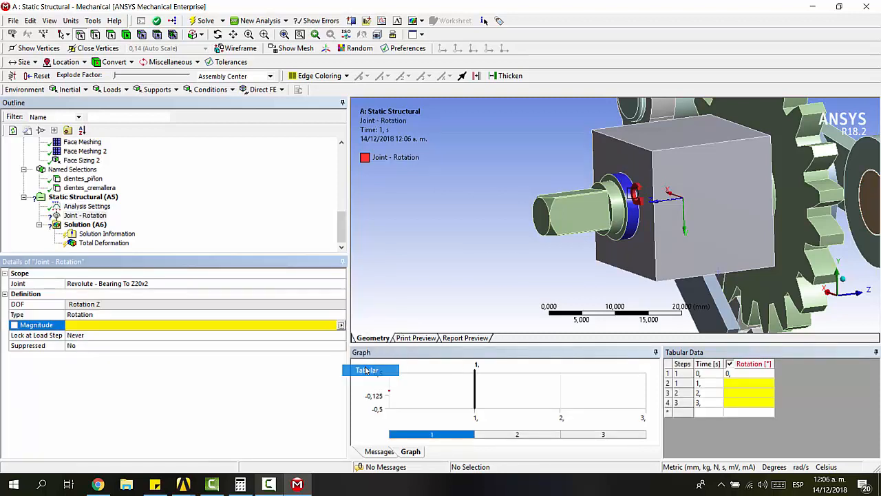
Step: Set the joint rotation to 360° at 3 s
left_click(752, 408)
left_click(753, 407)
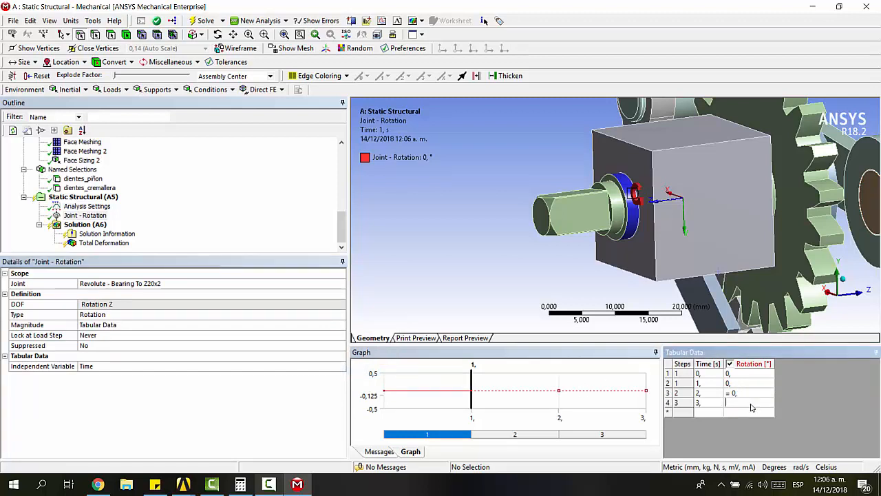
key("Return")
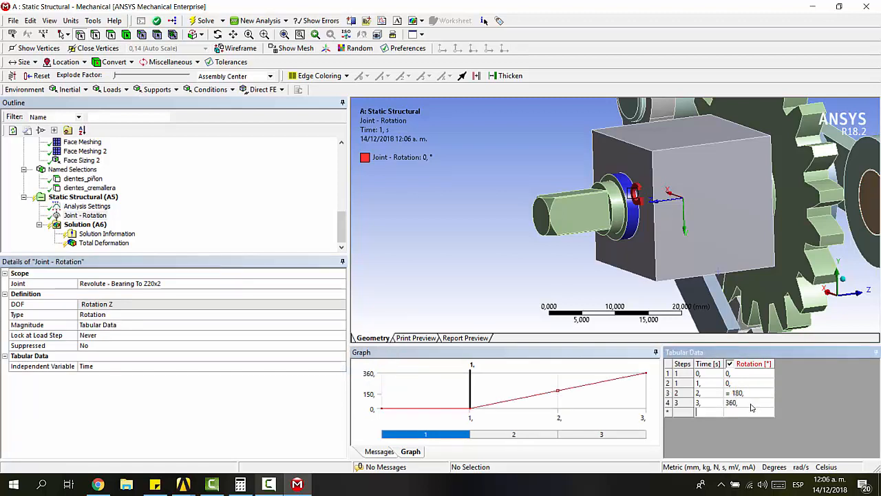
Step: Delete the rotation table row at 1 s and check the rotation entries for all steps
right_click(668, 385)
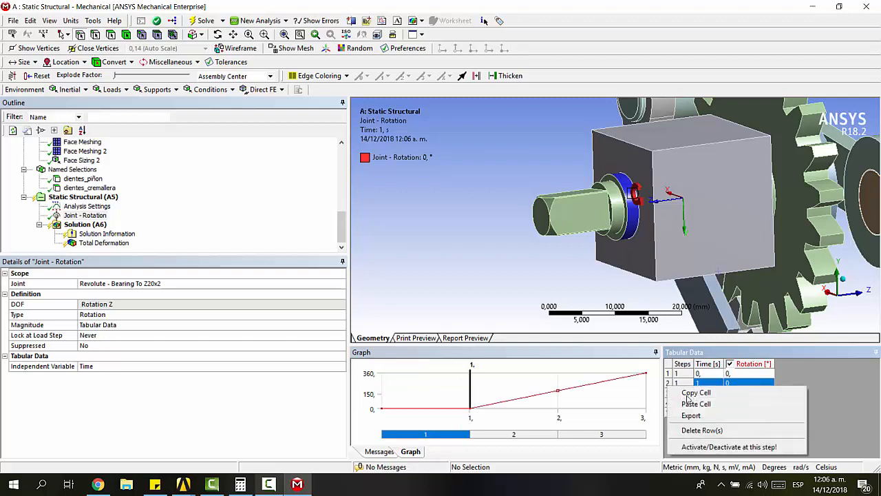
left_click(702, 431)
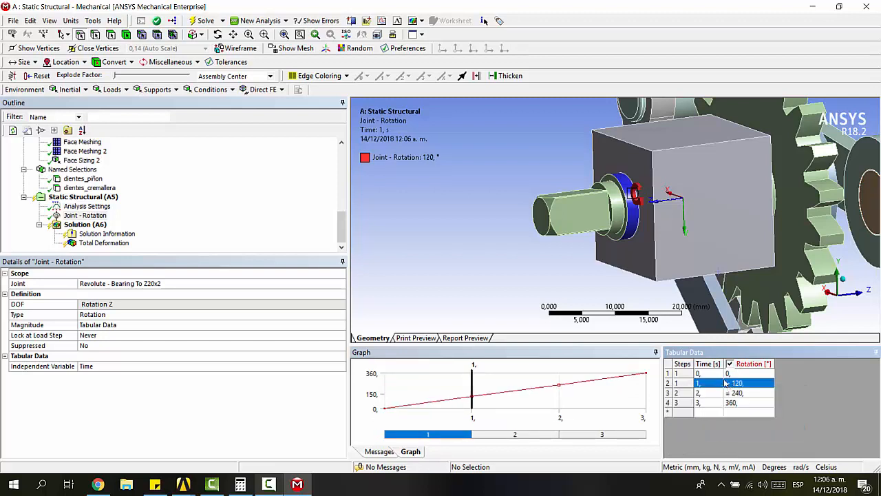
left_click(727, 376)
left_click(742, 391)
left_click(742, 403)
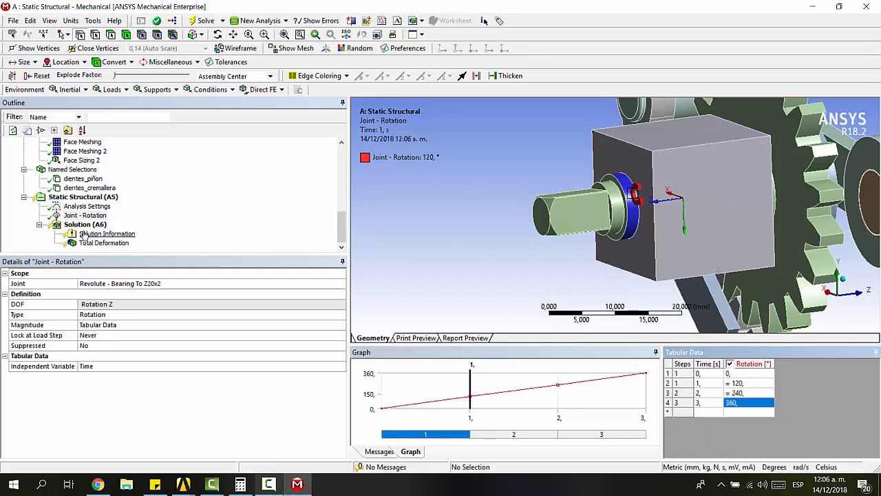
Step: Solve the static structural analysis and move the solution status dialog clear of the details
scroll(486, 165, "down", 5)
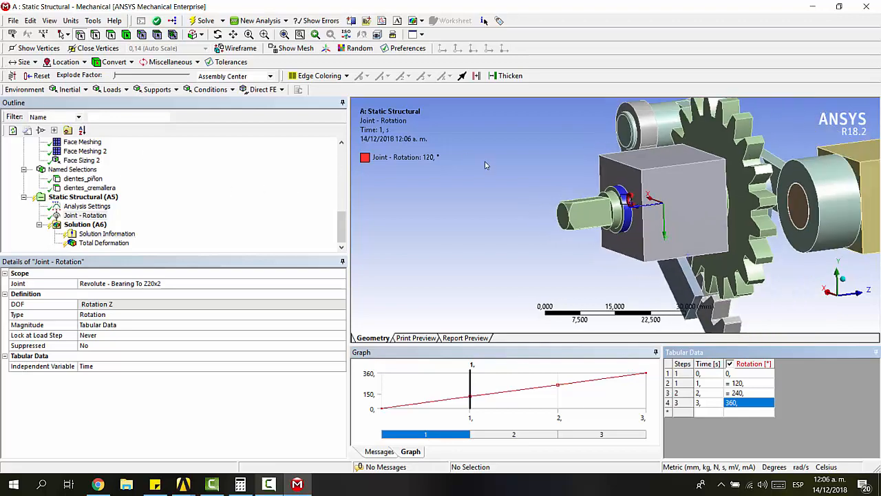
middle_click_drag(541, 190, 625, 227, "ctrl")
scroll(486, 183, "down", 3)
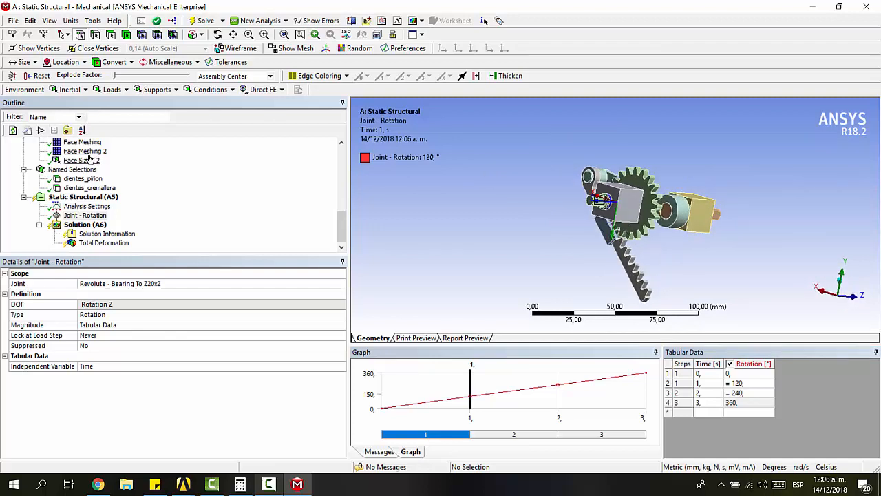
left_click(205, 21)
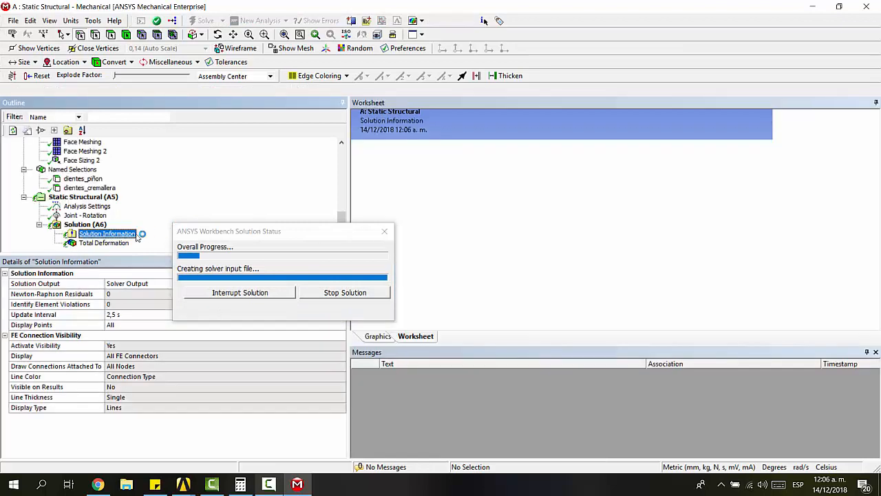
left_click_drag(256, 232, 110, 133)
Step: Set the solution information output to Force Convergence
left_click(254, 284)
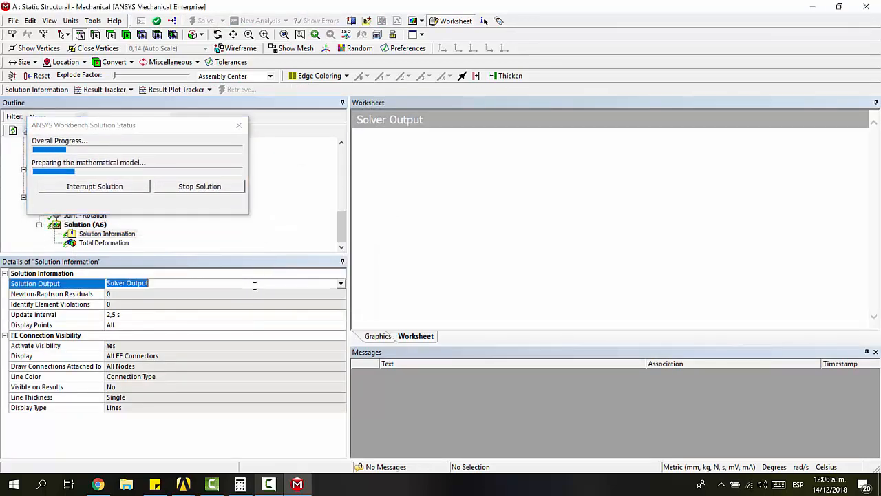
left_click(340, 283)
left_click(329, 293)
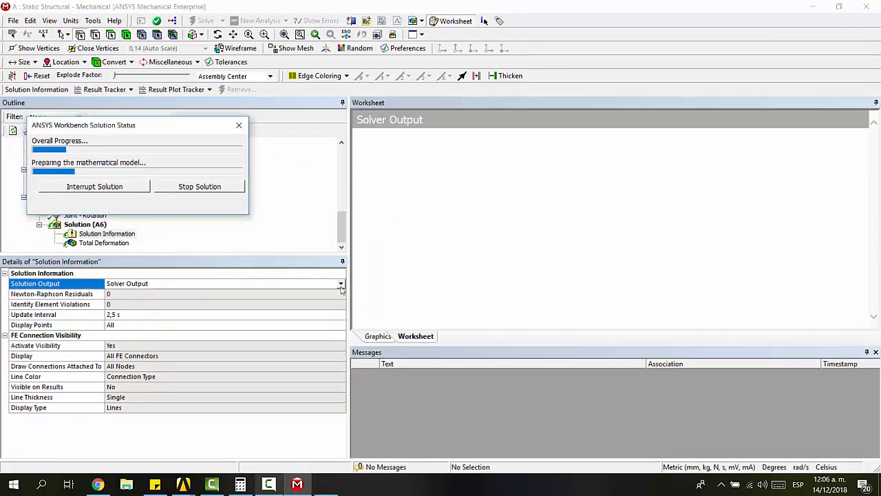
left_click(341, 283)
left_click(307, 301)
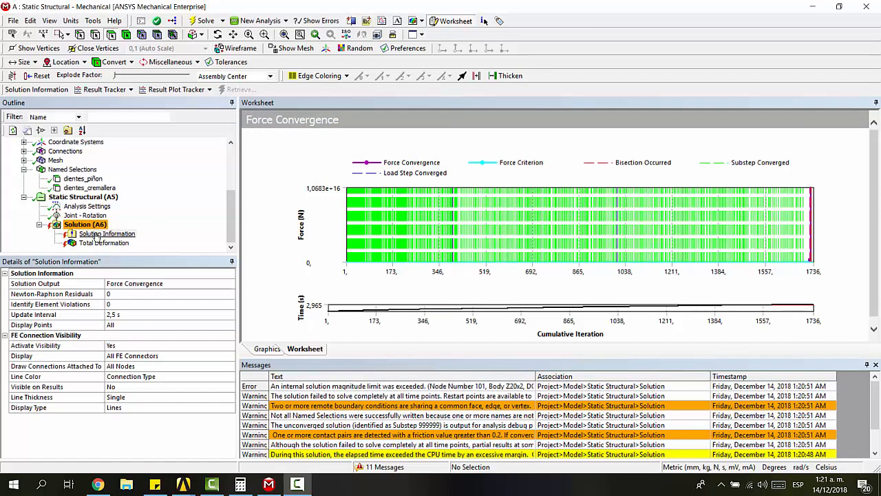
Step: Examine the Total Deformation result on the rack and its teeth
left_click(105, 242)
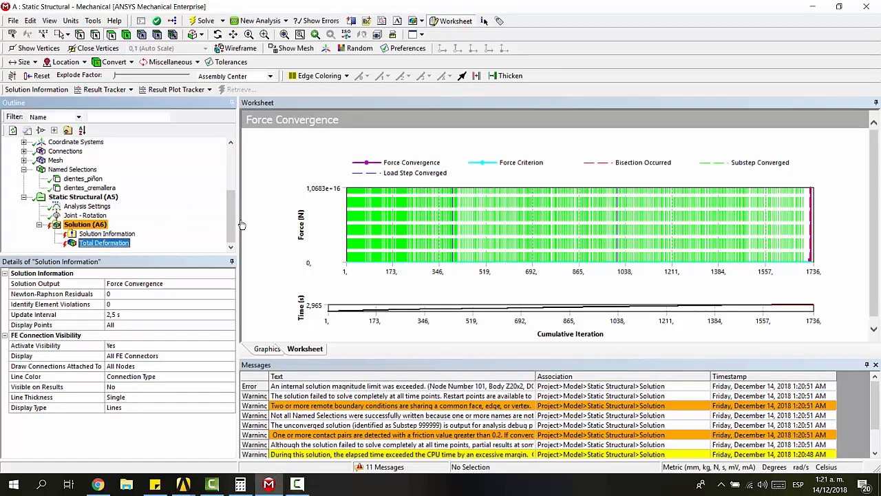
scroll(527, 254, "down", 5)
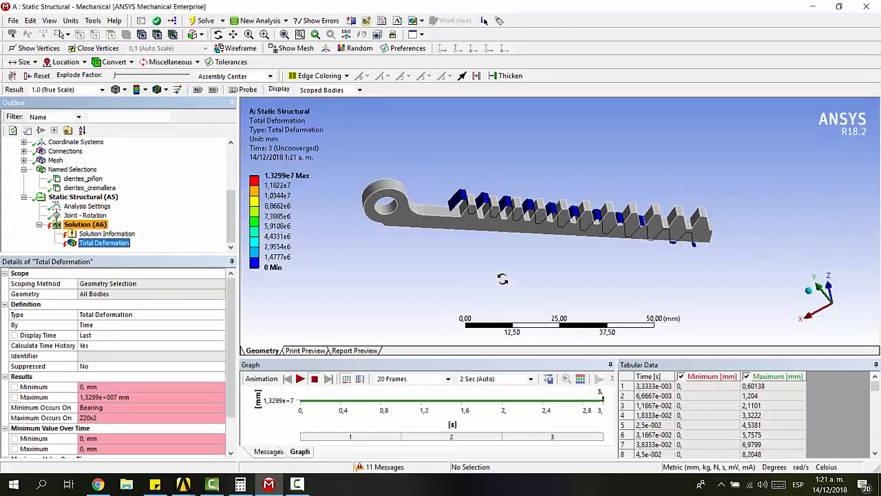
left_click_drag(527, 253, 461, 239)
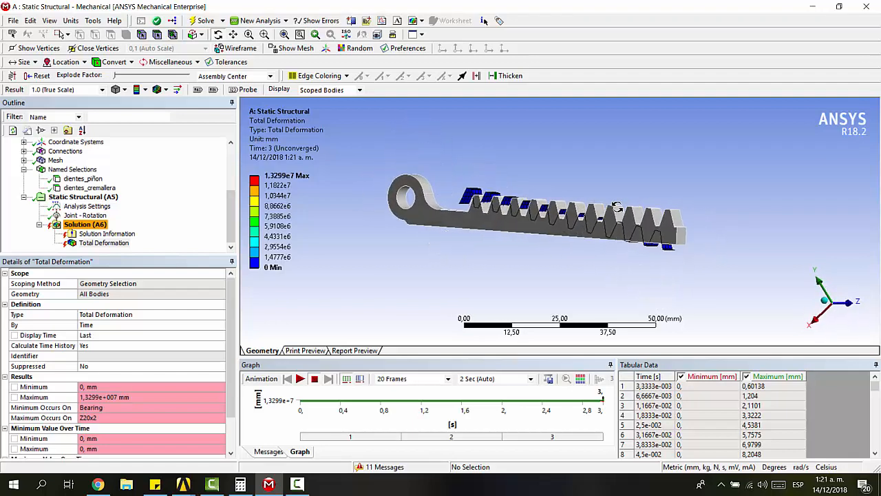
scroll(617, 207, "up", 3)
left_click(101, 242)
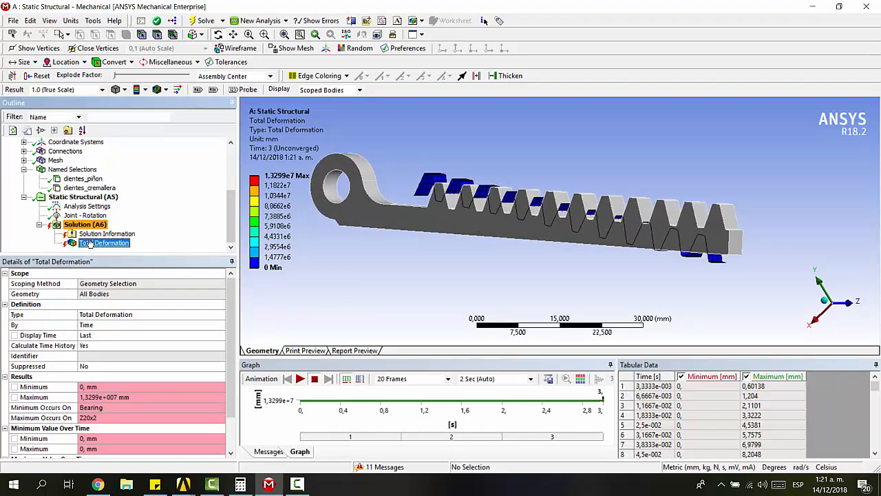
Step: Check the force convergence plot and solver messages, and inspect the deformed teeth against the rack from other angles
left_click(97, 234)
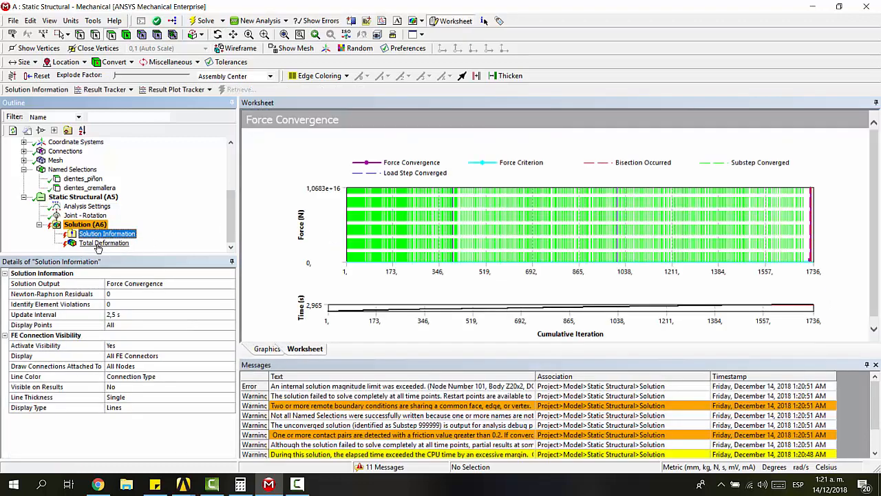
left_click(104, 242)
scroll(508, 212, "down", 2)
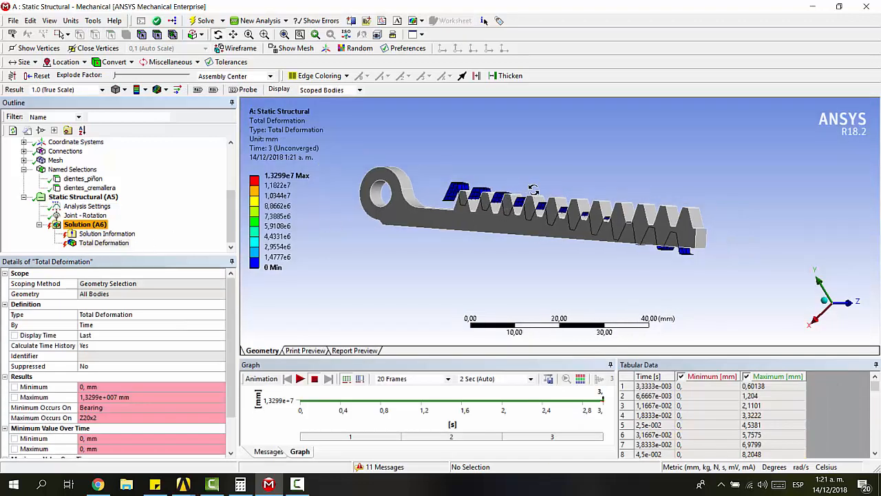
left_click_drag(527, 192, 665, 212)
scroll(682, 247, "down", 1)
scroll(680, 248, "up", 3)
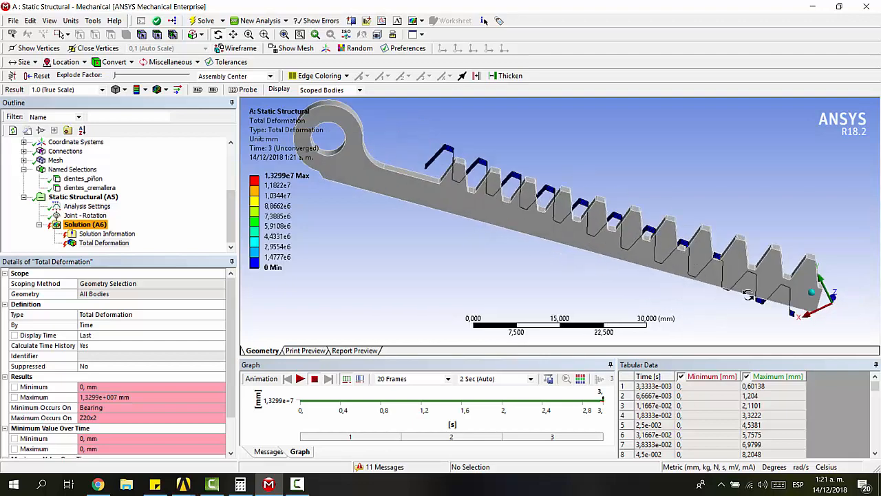
left_click_drag(748, 294, 700, 297)
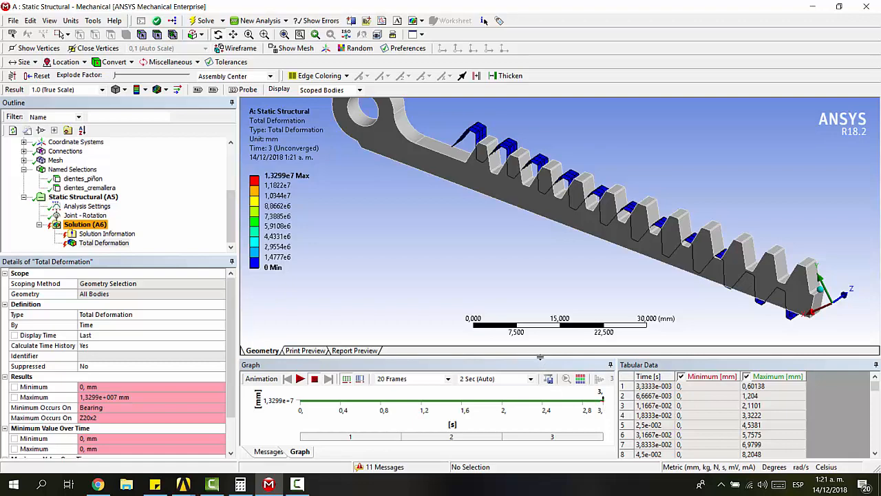
Step: Enlarge the graph area and set the Total Deformation display time to 2,905 s, just before the final peak
left_click_drag(540, 357, 536, 289)
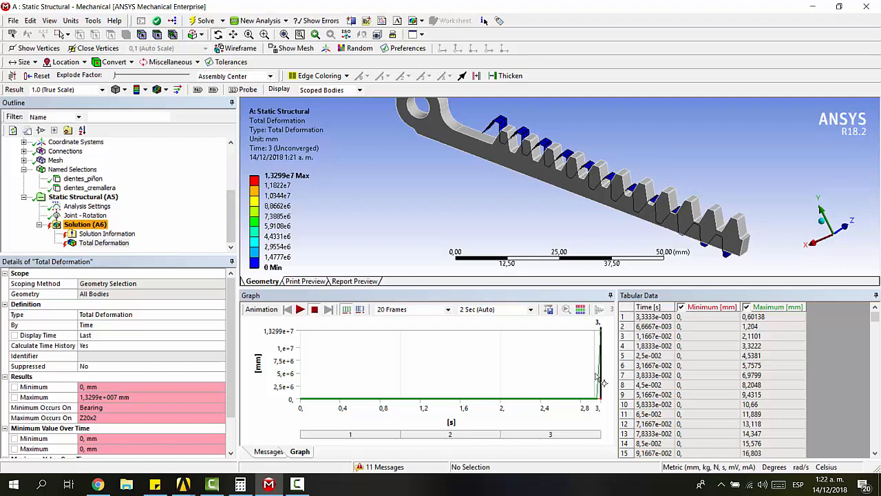
left_click(599, 349)
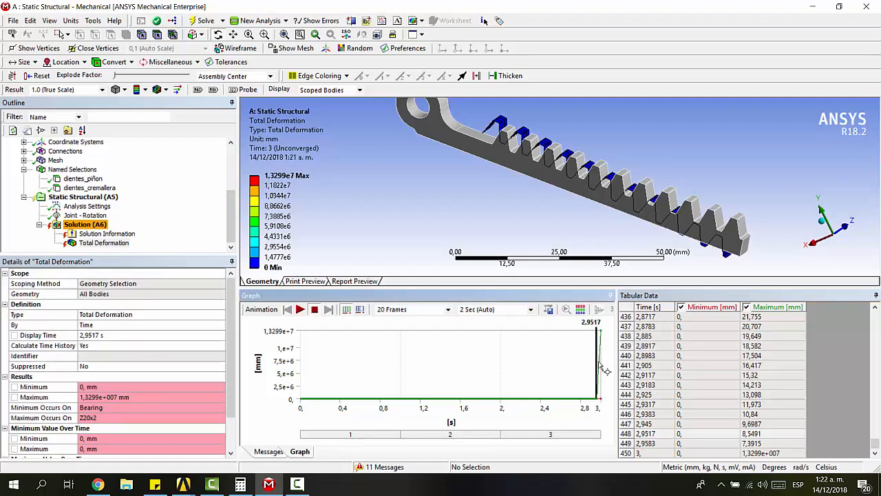
left_click(595, 372)
left_click(591, 365)
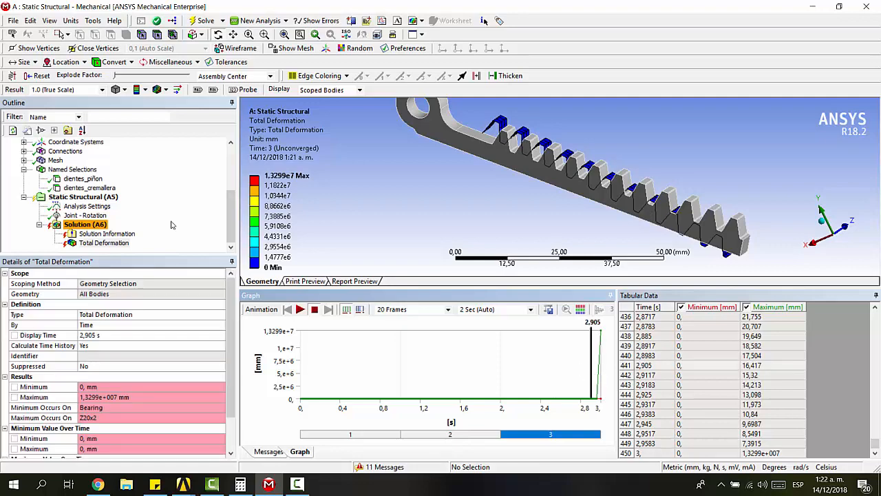
Step: In the analysis settings, set the manual restart's current restart point to Load Step 3, Substep 145
left_click(88, 224)
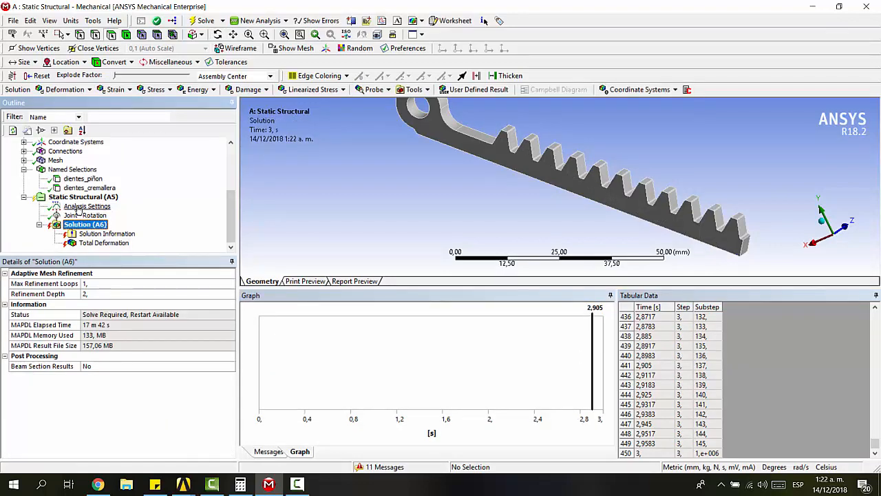
left_click(81, 206)
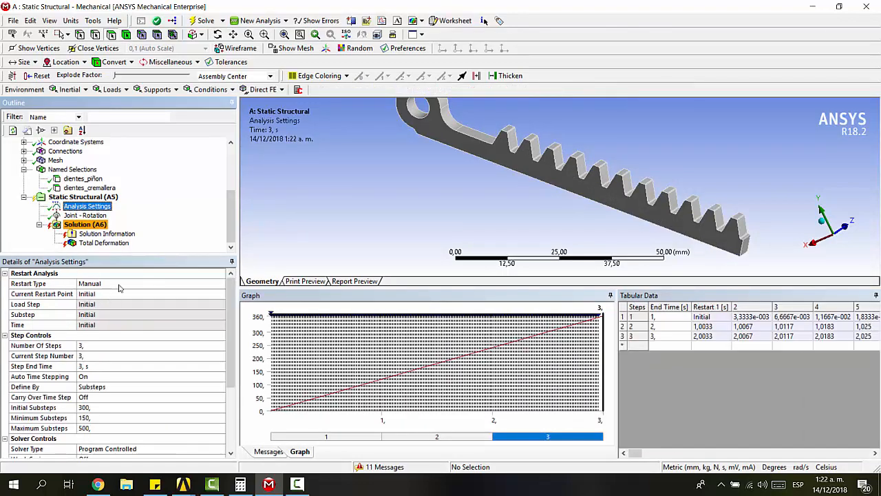
left_click(119, 285)
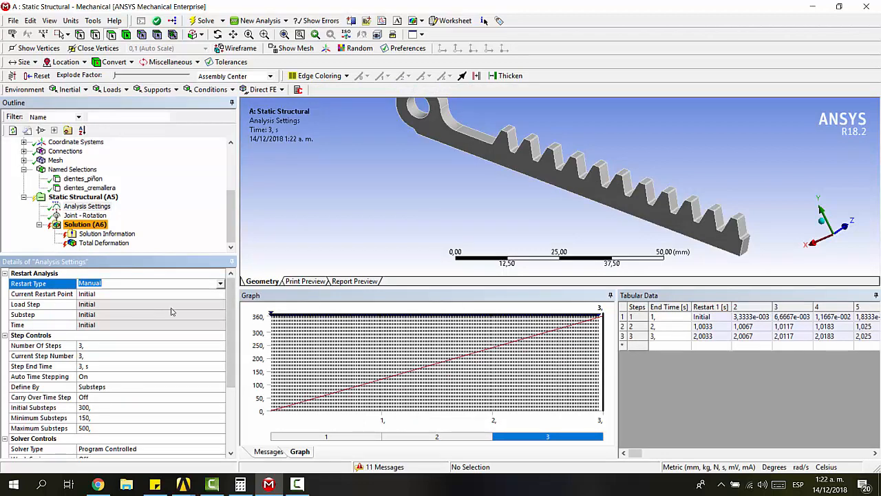
left_click(608, 342)
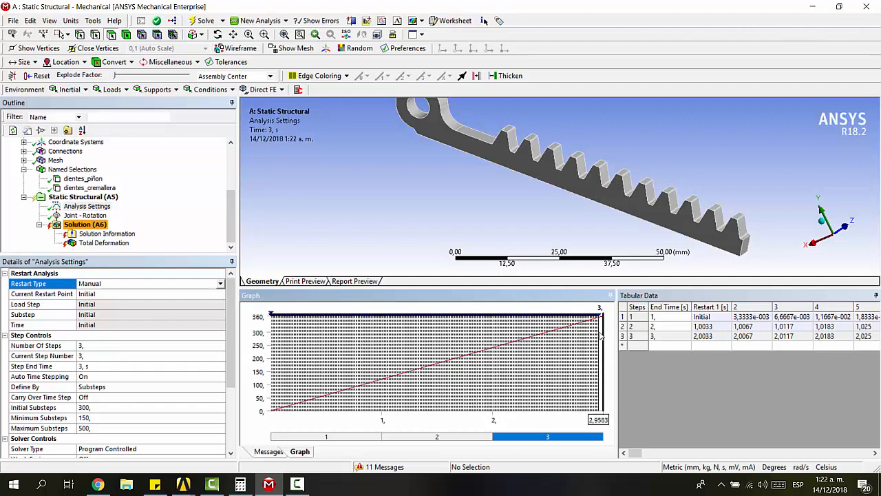
left_click(131, 293)
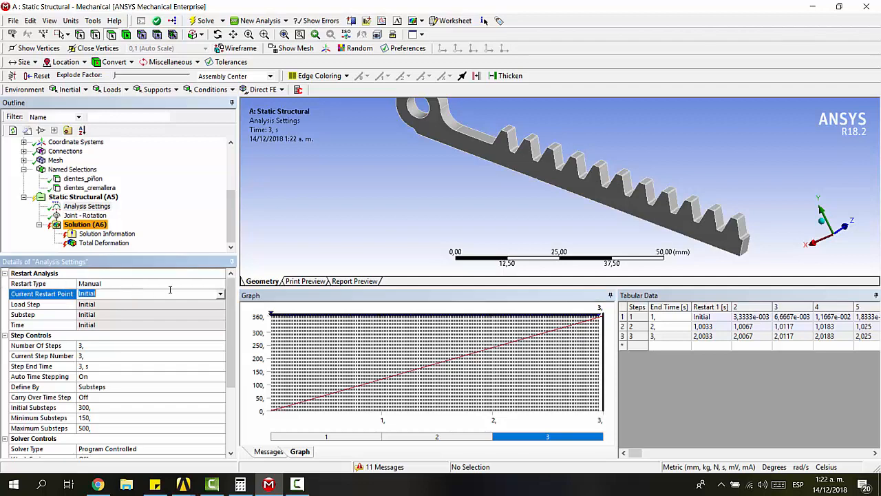
left_click(221, 295)
left_click_drag(221, 314, 226, 373)
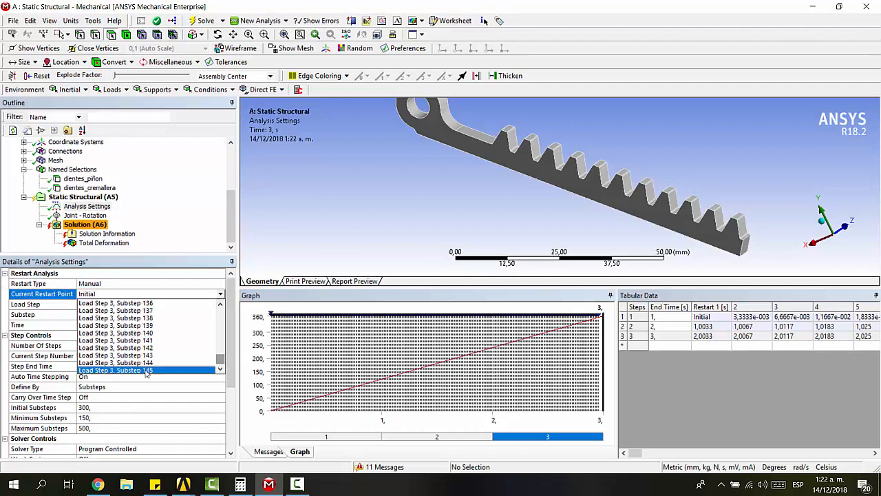
left_click(169, 372)
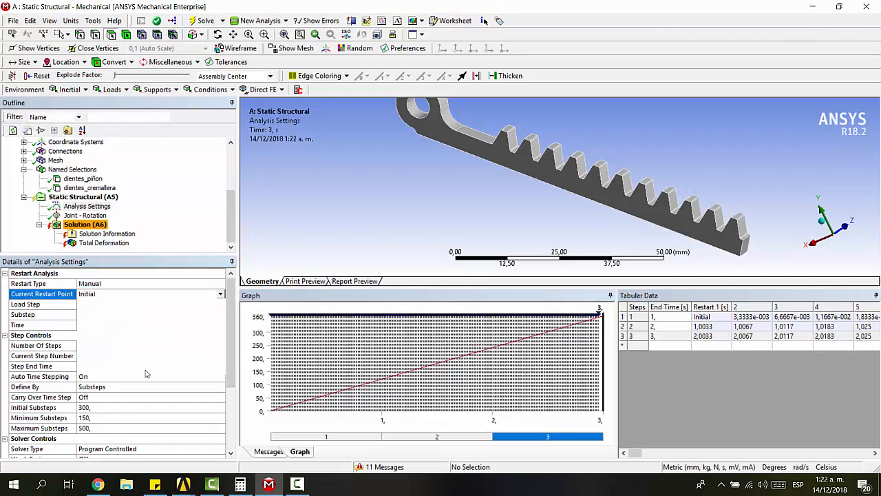
Step: Examine the restart points and the joint rotation curve at the end of load step 3 in the resized graph
right_click(606, 325)
left_click(610, 319)
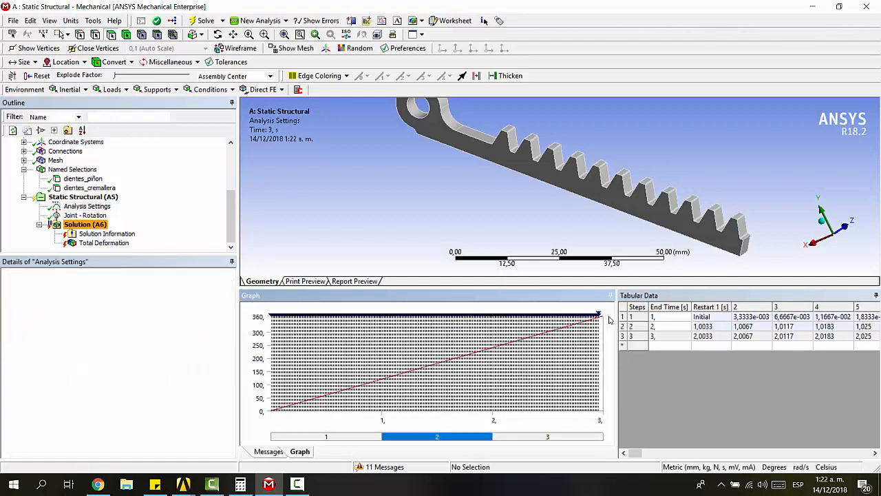
left_click_drag(617, 313, 645, 312)
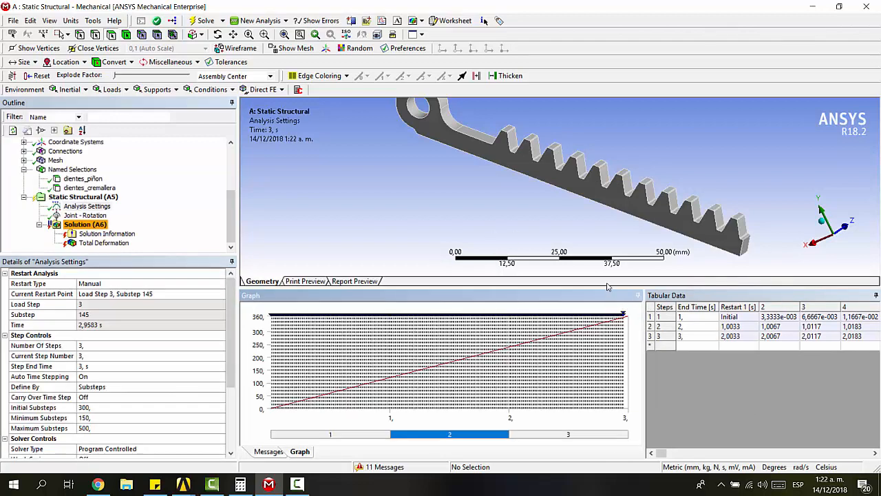
left_click_drag(609, 289, 616, 229)
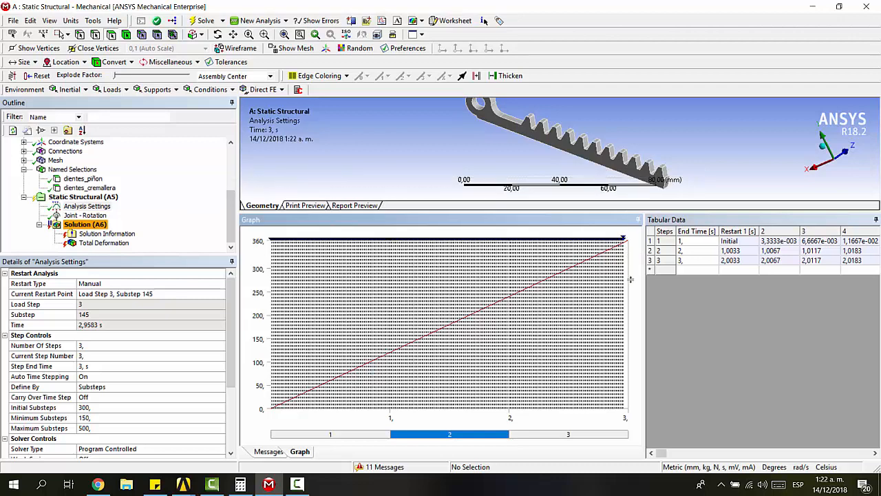
left_click_drag(628, 347, 628, 347)
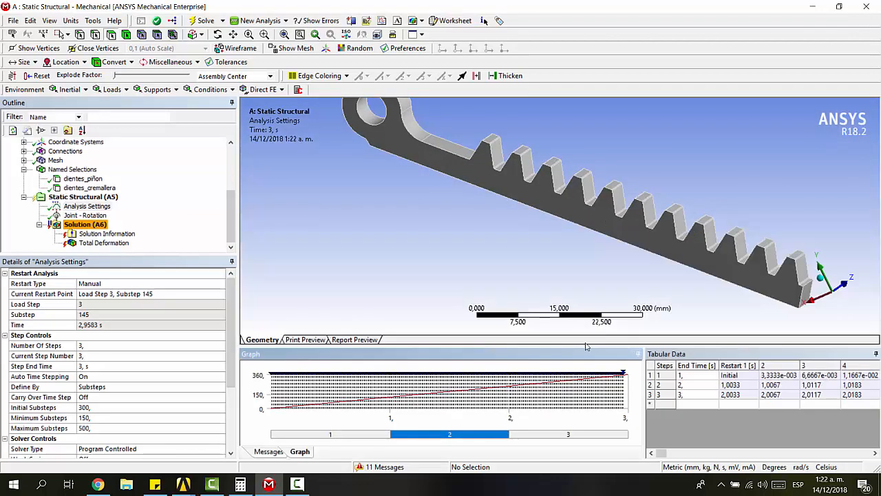
left_click(628, 390)
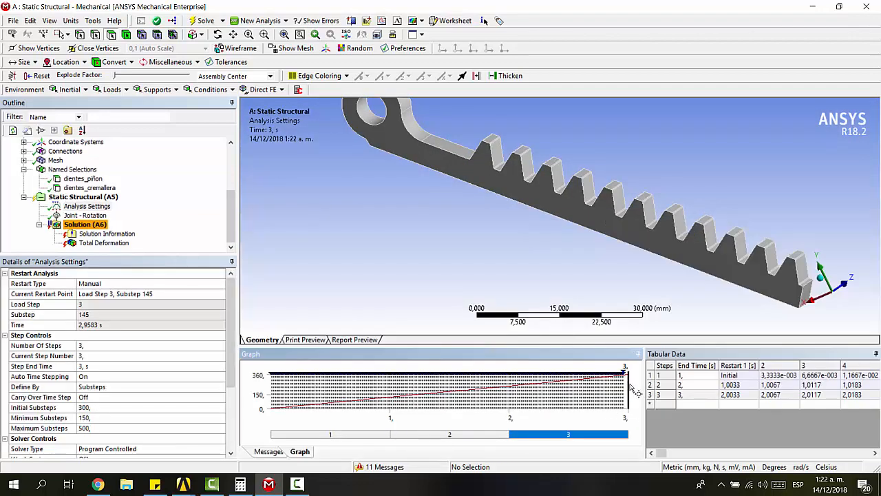
left_click(624, 386)
left_click(633, 391)
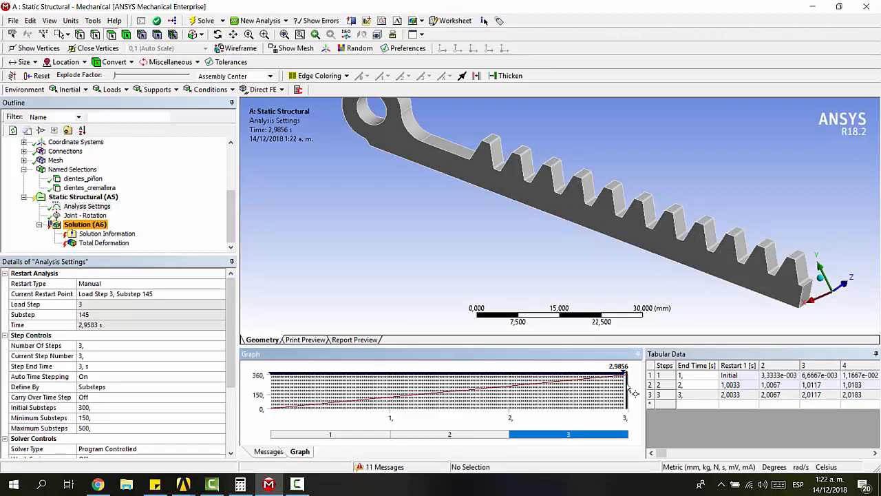
left_click(625, 387)
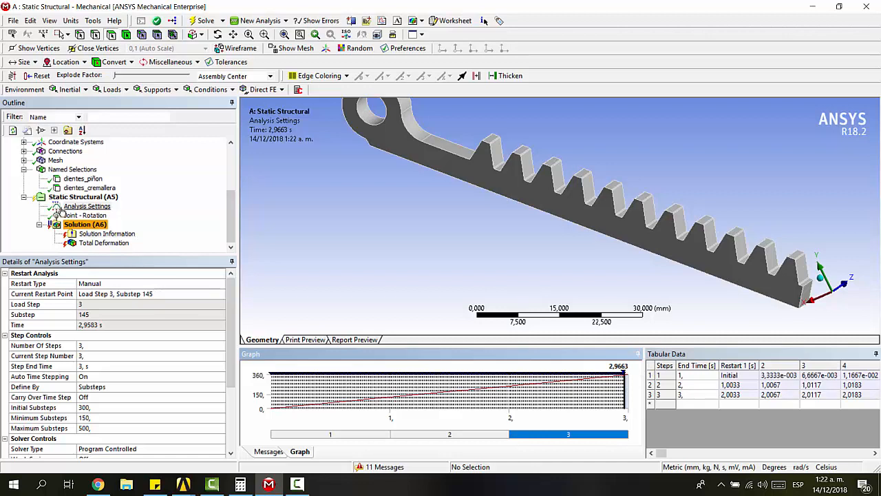
Step: For load step 3, set the minimum substeps to 100 and the maximum to 800, and raise the initial substeps
left_click(82, 206)
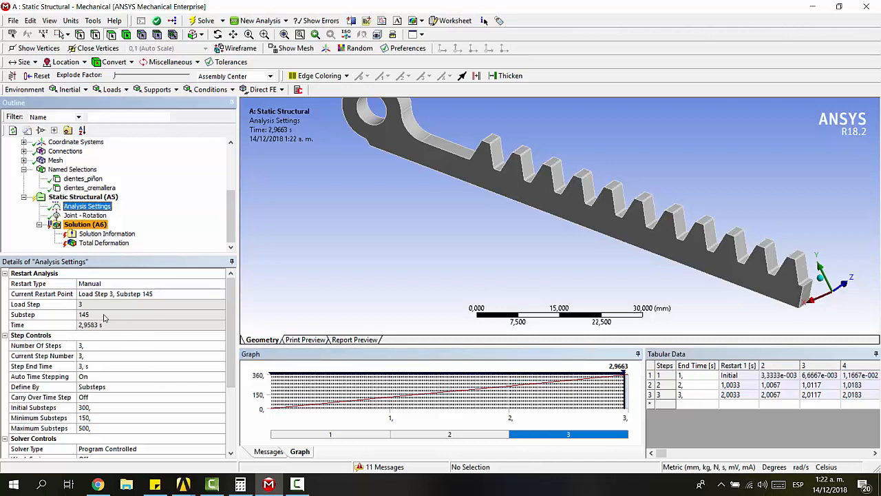
scroll(103, 321, "down", 1)
left_click(188, 345)
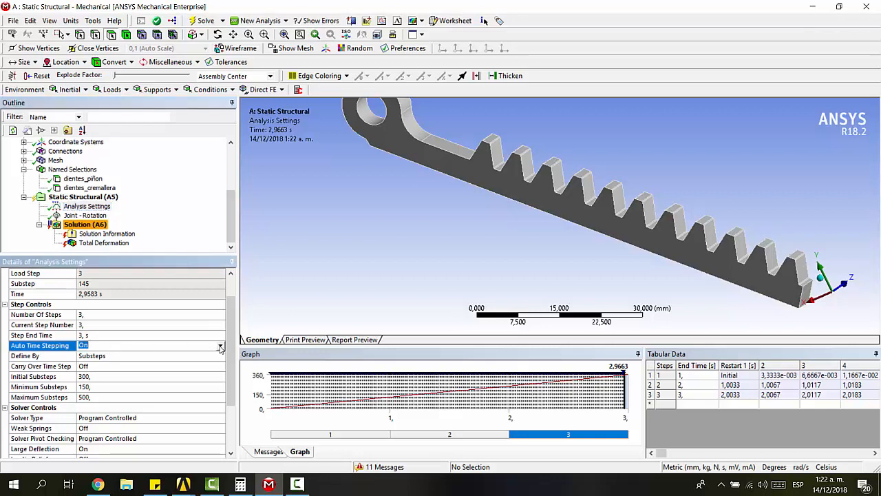
left_click(186, 377)
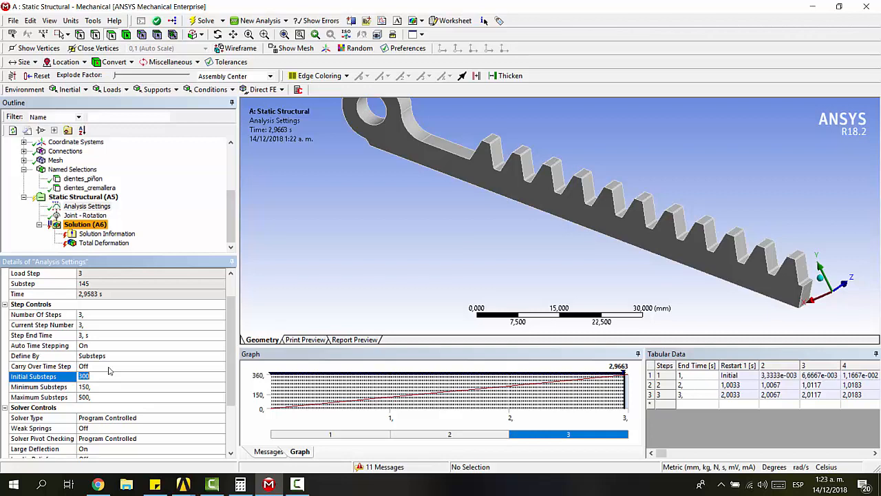
left_click(85, 386)
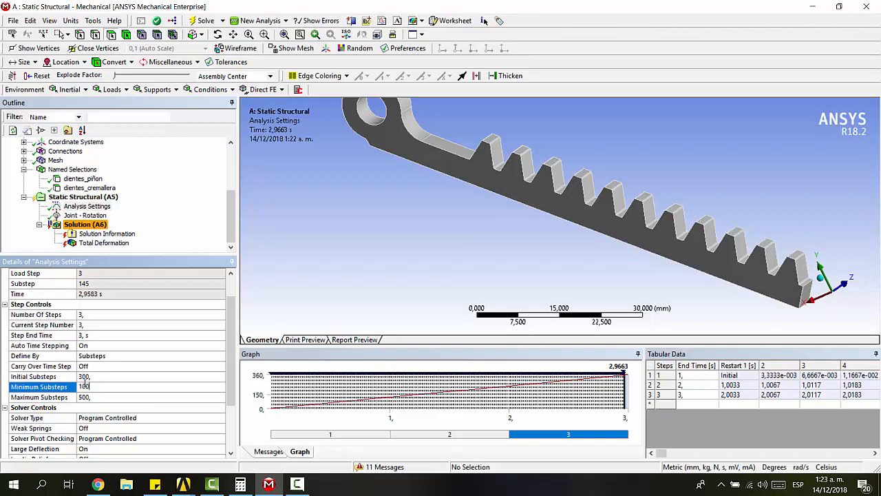
left_click(103, 397)
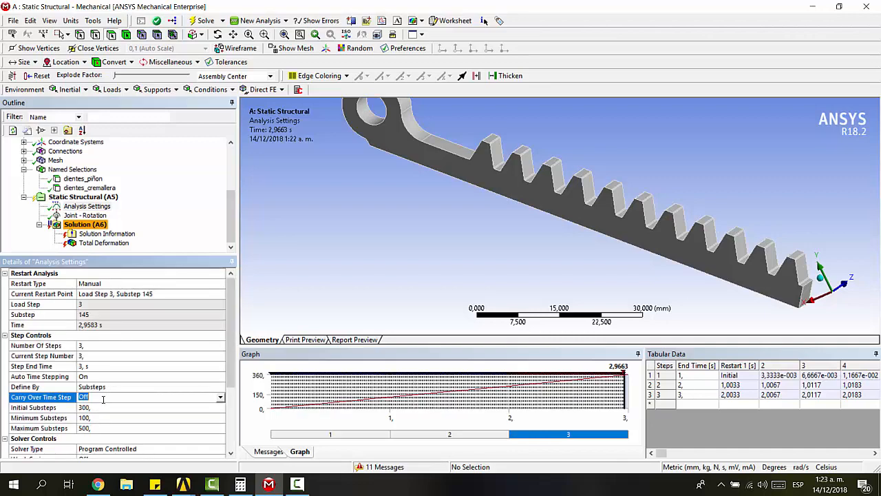
left_click(104, 427)
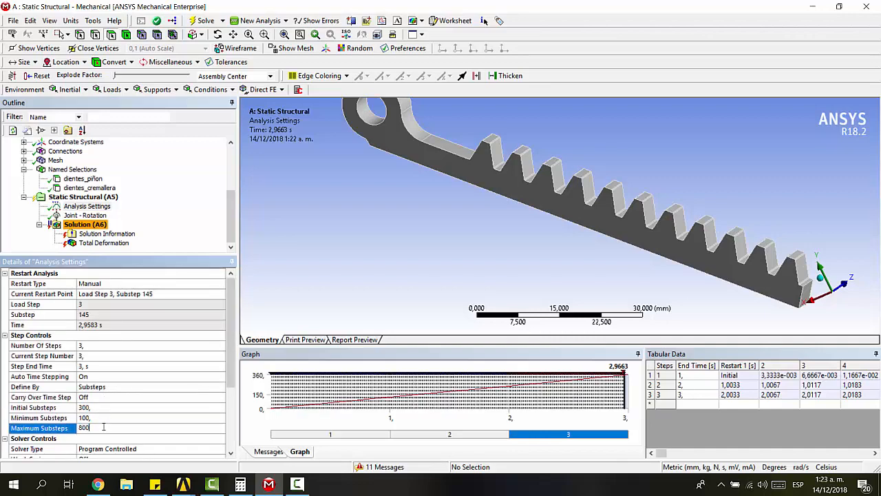
type("800")
left_click(104, 408)
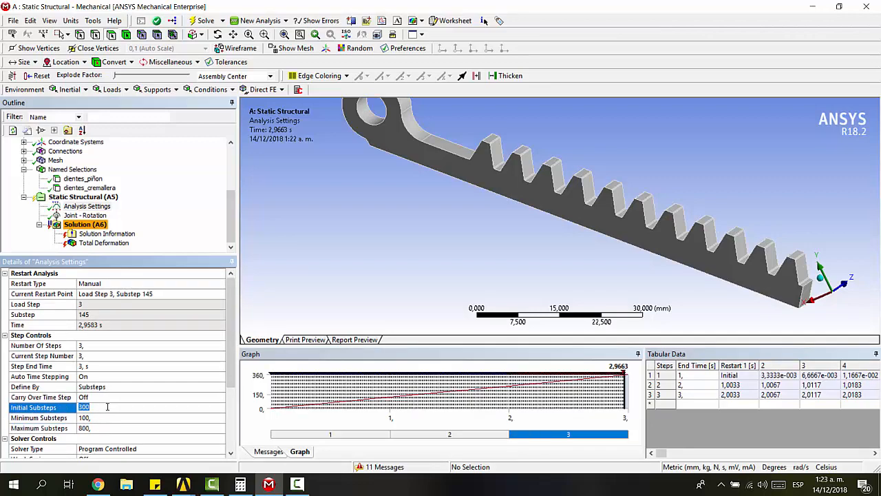
type("4")
key("Return")
Step: Solve the analysis from the selected restart point and monitor the force convergence plot
left_click(206, 25)
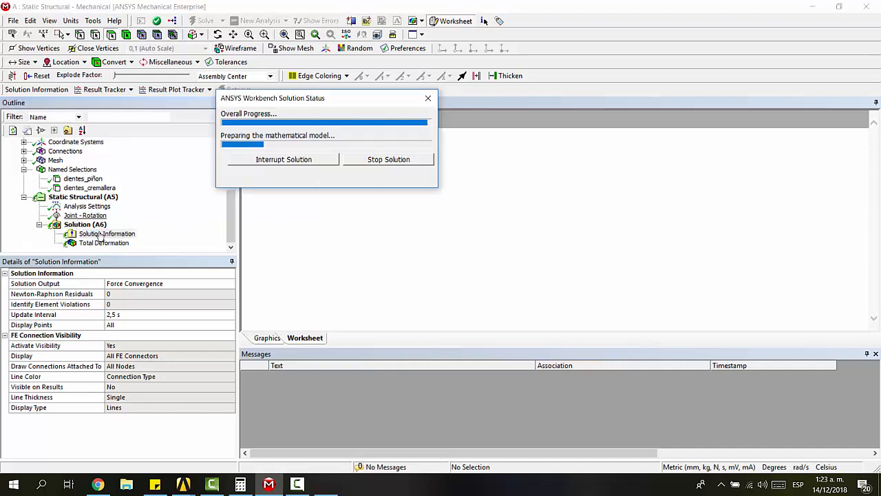
left_click(103, 235)
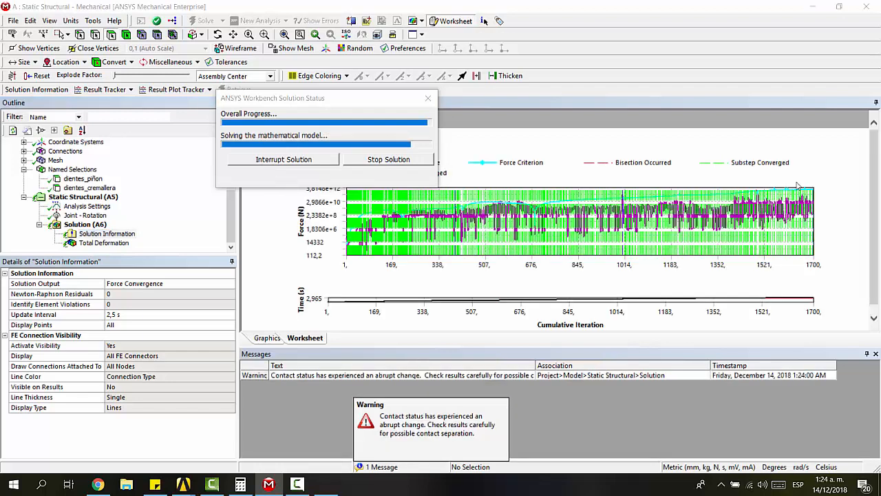
left_click(404, 441)
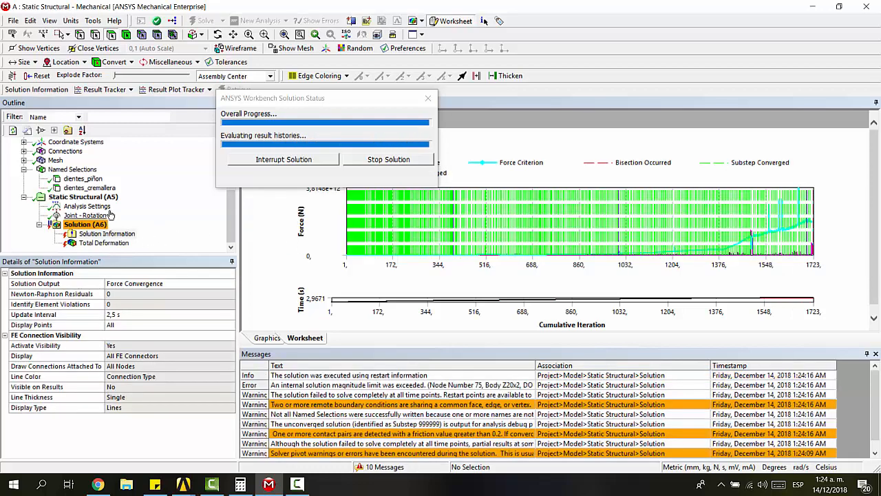
Step: Examine the Total Deformation result on the rack teeth from different angles
left_click(118, 243)
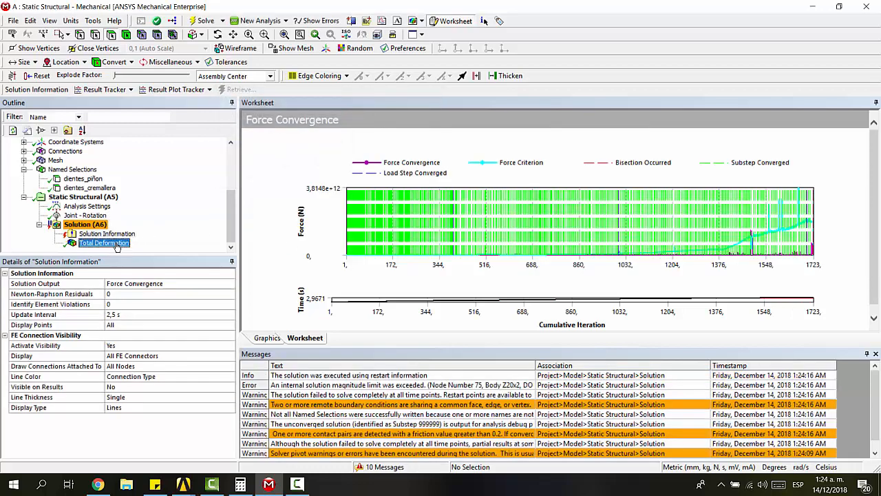
middle_click_drag(507, 273, 525, 236)
scroll(525, 237, "down", 3)
scroll(224, 209, "up", 4)
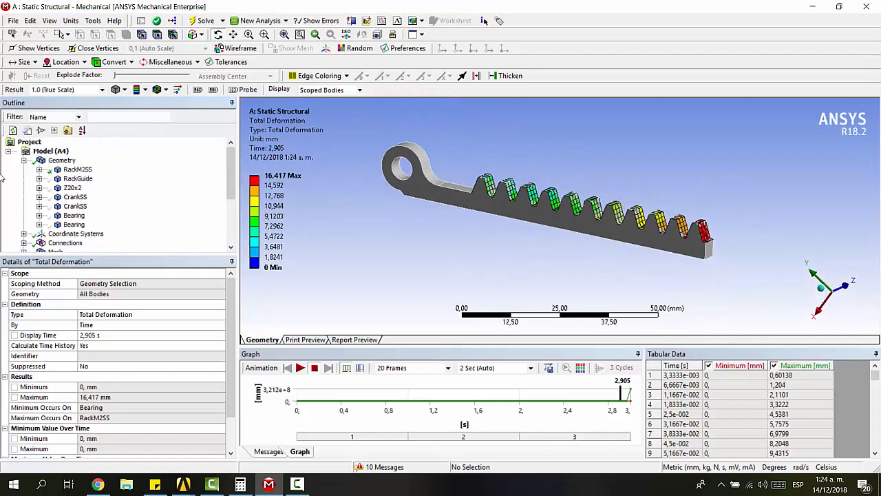
scroll(152, 196, "down", 3)
middle_click_drag(687, 199, 659, 210)
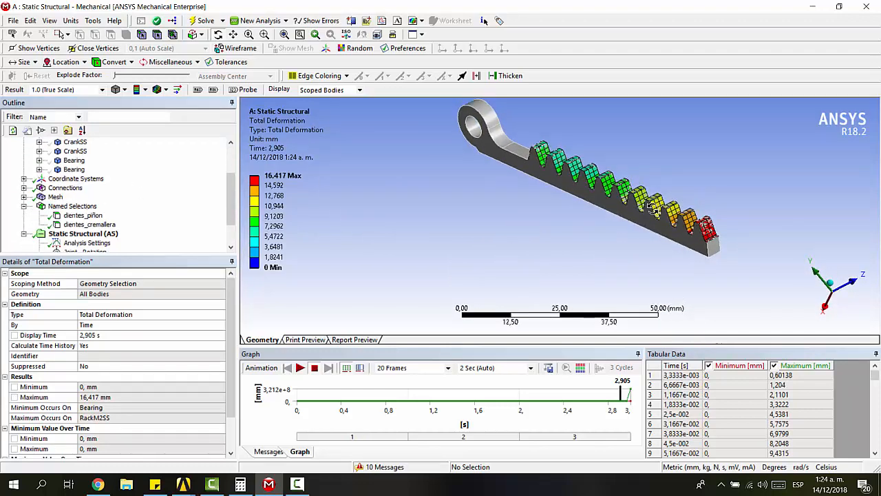
scroll(115, 206, "down", 2)
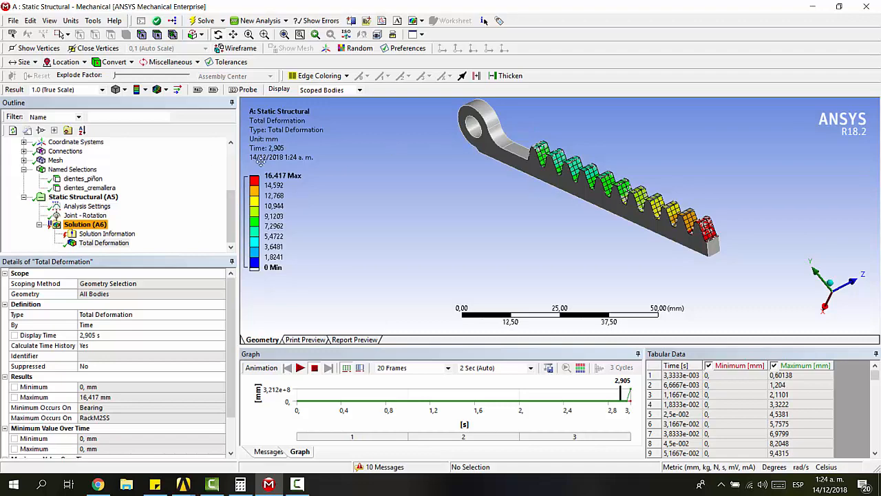
Step: Show all bodies of the assembly again from the RackM2SS body in the geometry
scroll(100, 166, "up", 4)
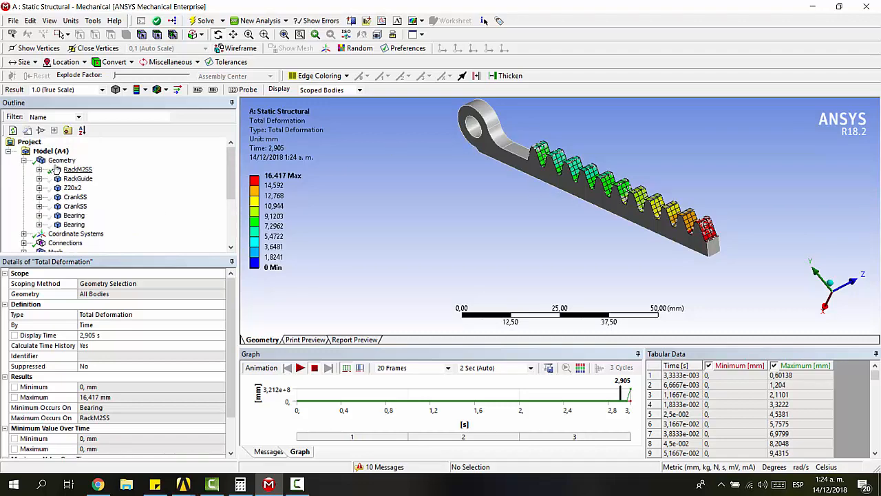
left_click(71, 170)
right_click(70, 172)
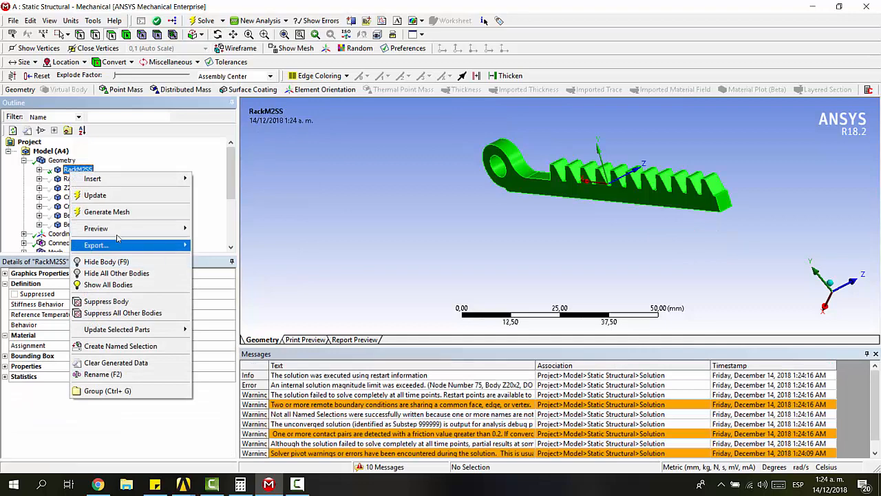
left_click(115, 285)
Step: Animate the Total Deformation result with the pinion, rack and bearings in view
middle_click_drag(604, 196, 750, 216)
scroll(84, 219, "down", 3)
scroll(89, 238, "down", 1)
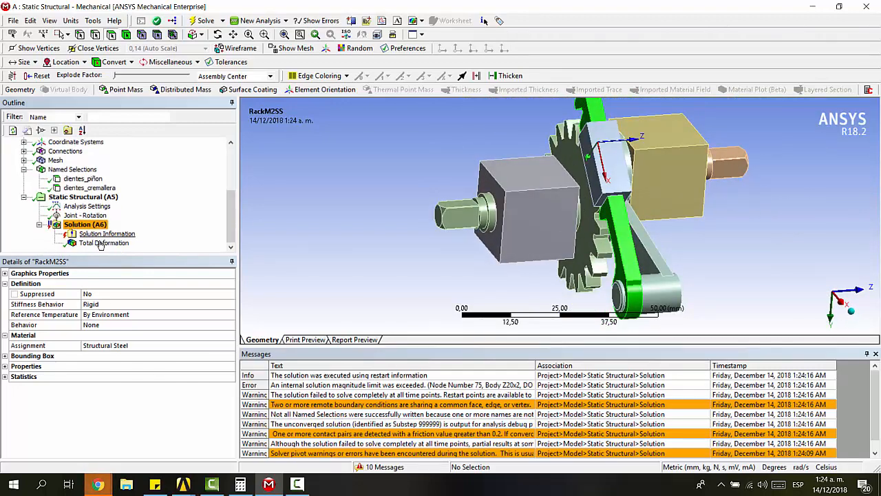
left_click(102, 243)
left_click(300, 368)
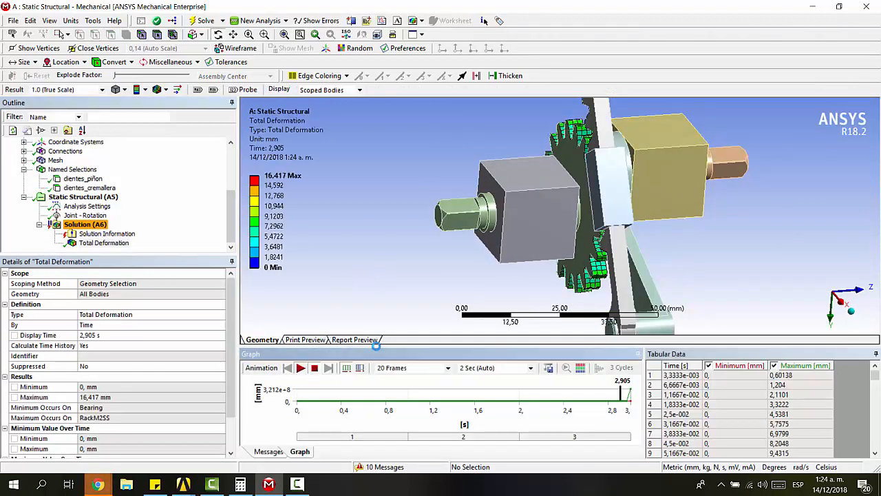
Step: Set the running Total Deformation animation's duration to 10 seconds and watch the rack-and-pinion motion from the side
middle_click_drag(534, 276, 649, 233)
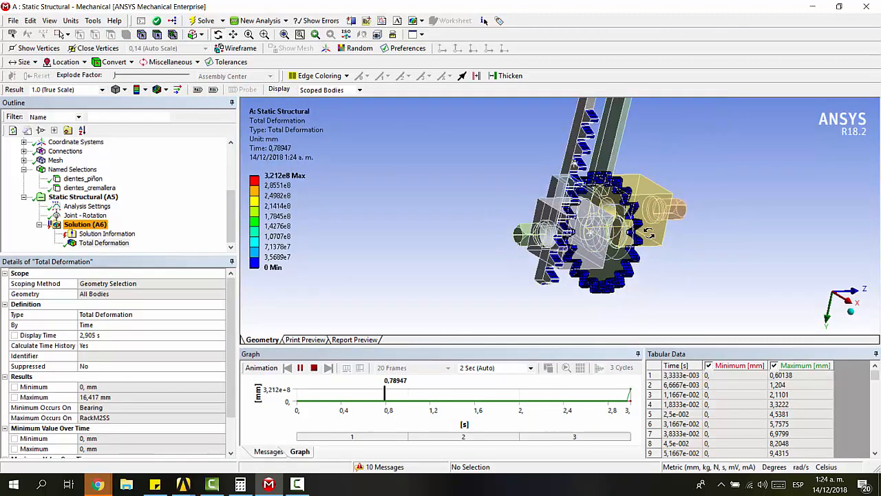
left_click(531, 368)
left_click(482, 411)
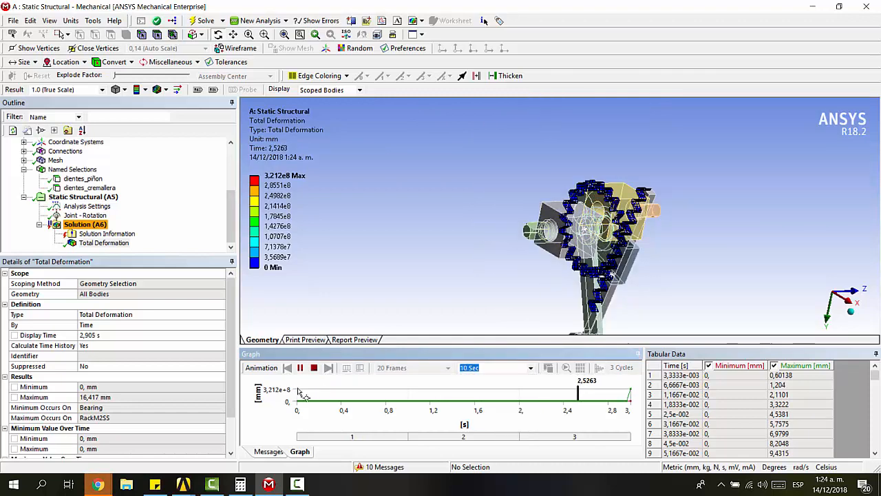
left_click_drag(486, 235, 841, 310)
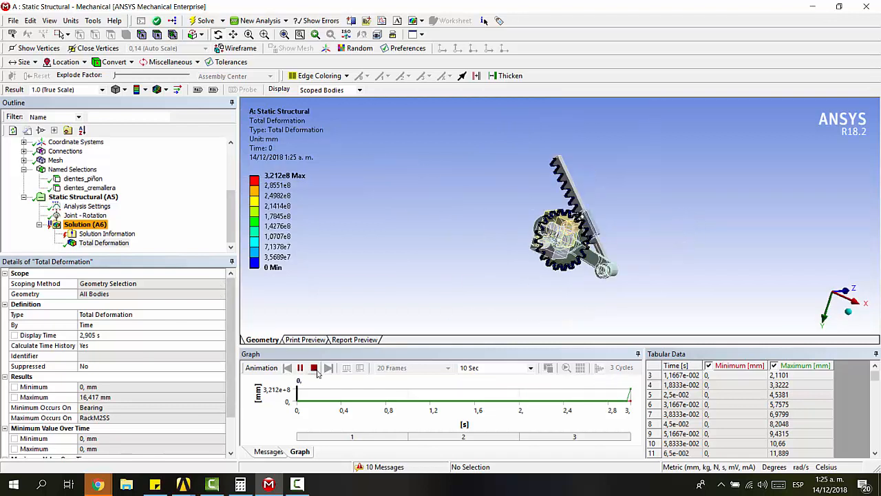
left_click(629, 397)
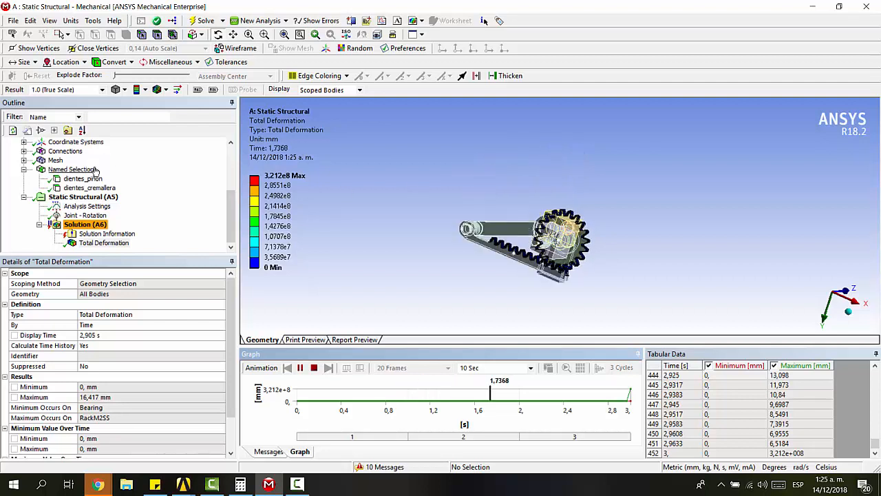
Step: Check the RackM2SS and RackGuide bodies and their details in the geometry
scroll(96, 170, "up", 4)
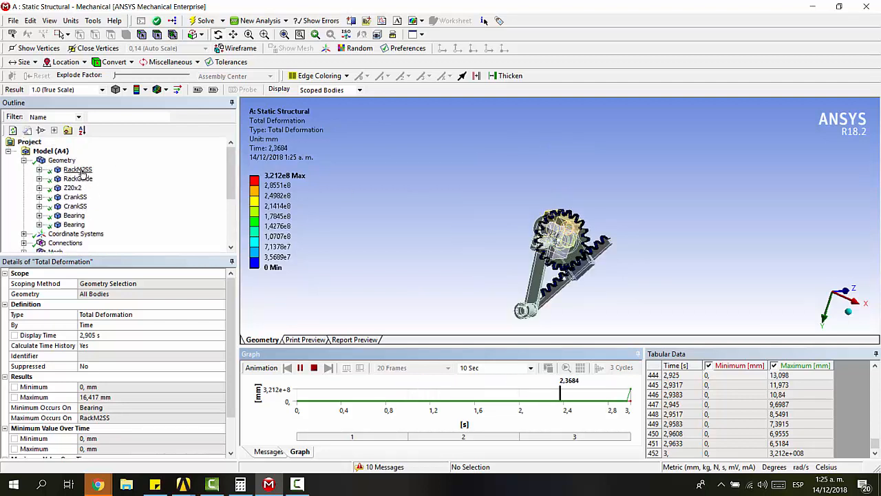
left_click(77, 169)
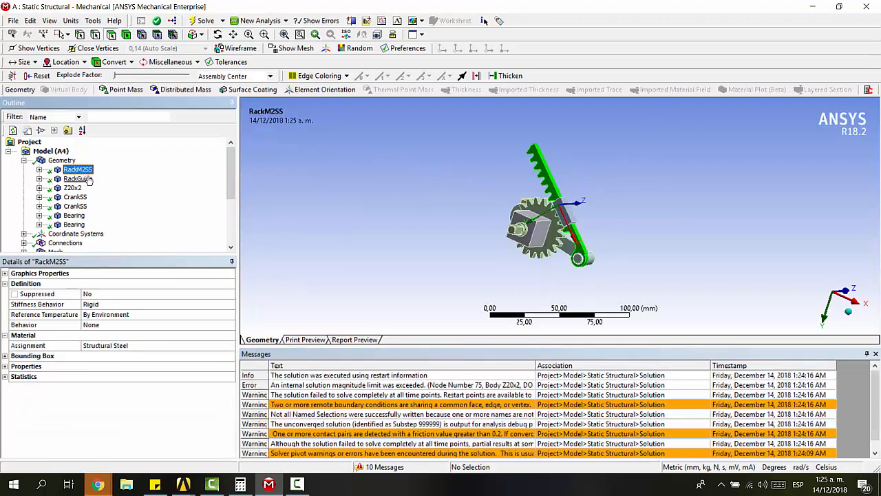
left_click(79, 178)
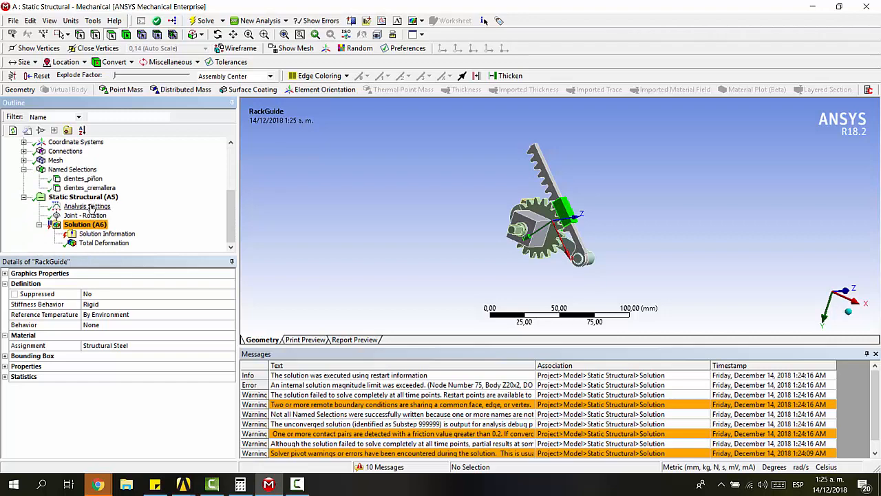
Step: Review the joint rotation table, the force convergence plot and the solution status of the static structural analysis
left_click(86, 214)
left_click(87, 205)
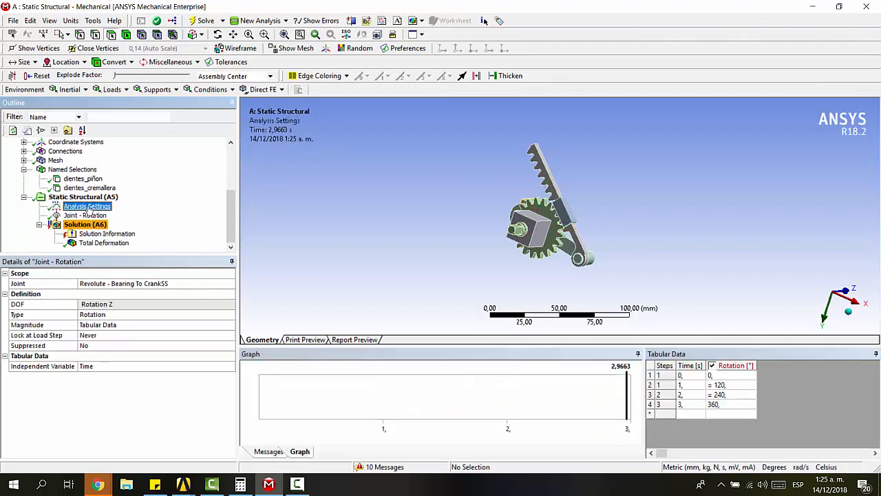
left_click(84, 224)
left_click(105, 234)
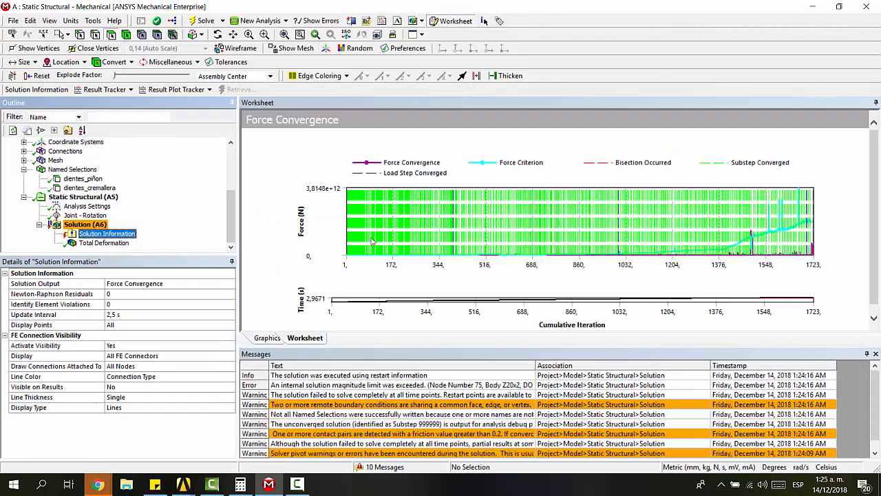
left_click(84, 225)
left_click(86, 205)
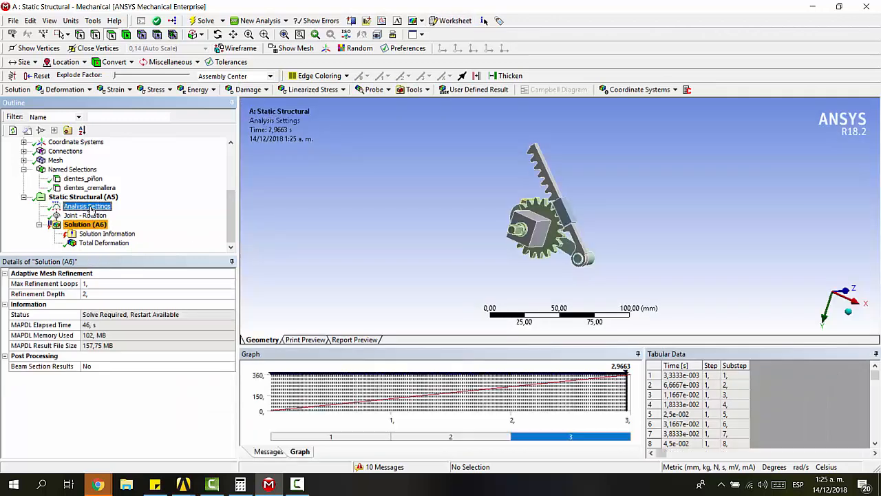
left_click(85, 224)
left_click(87, 206, "ctrl")
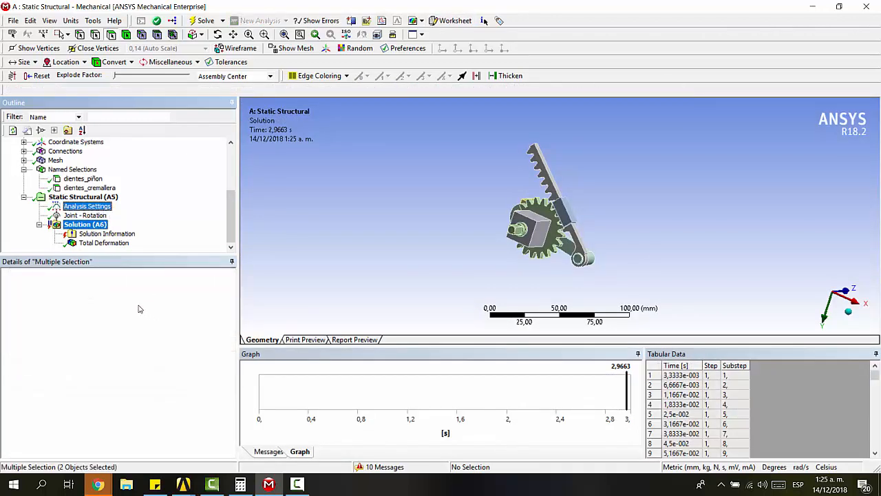
left_click(92, 224)
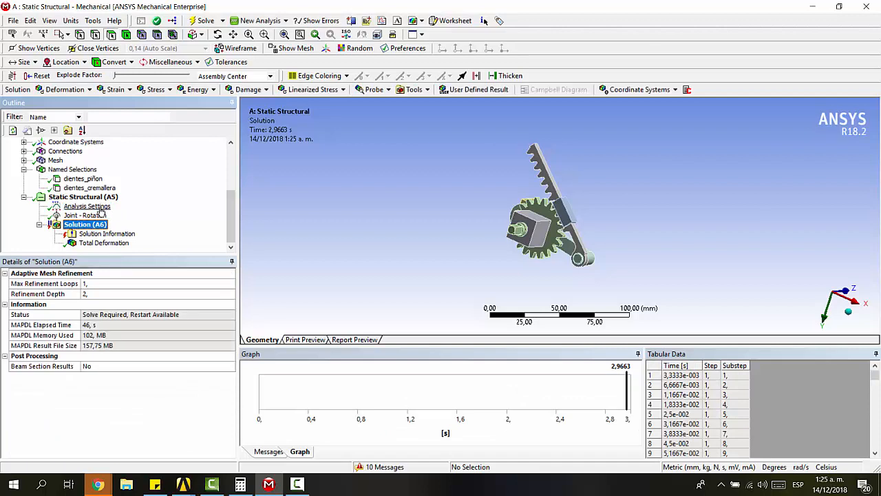
Step: Choose Load Step 3, Substep 145 as the current restart point in the analysis settings
left_click(87, 206)
left_click(163, 296)
left_click(221, 294)
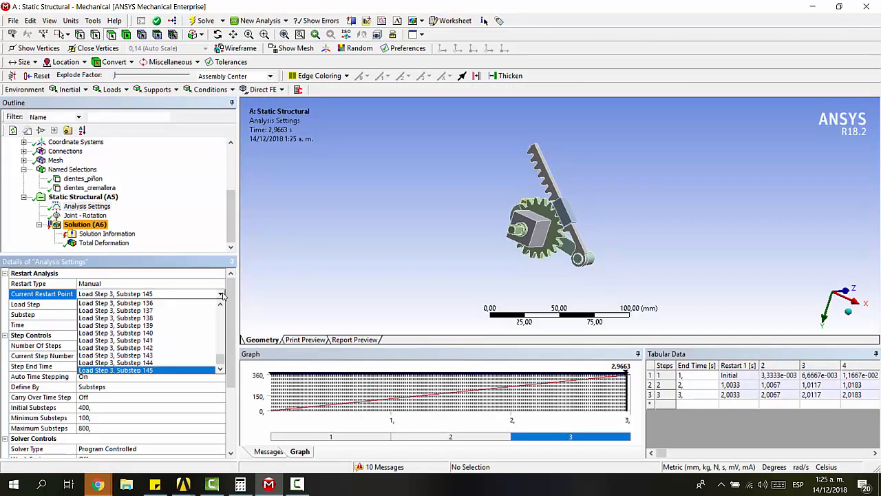
left_click(200, 369)
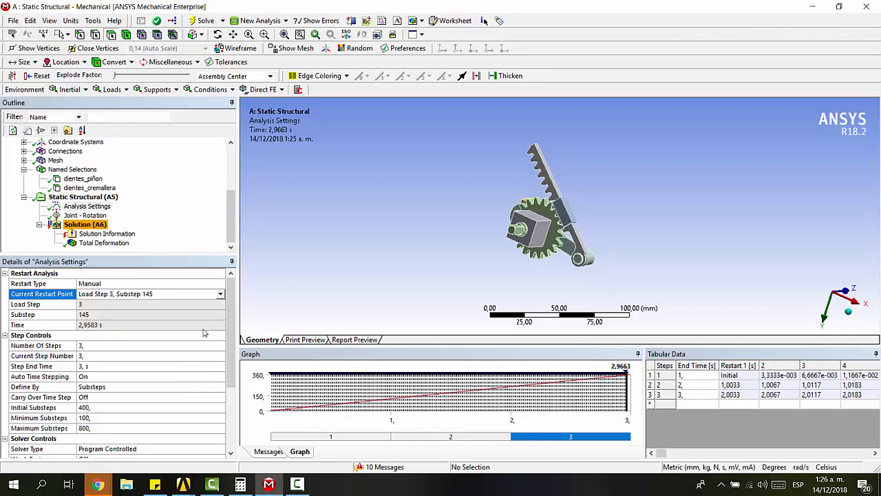
Step: Look over the static structural environment, the solution, the dientes_piñon named selection and the mesh settings
left_click(77, 196)
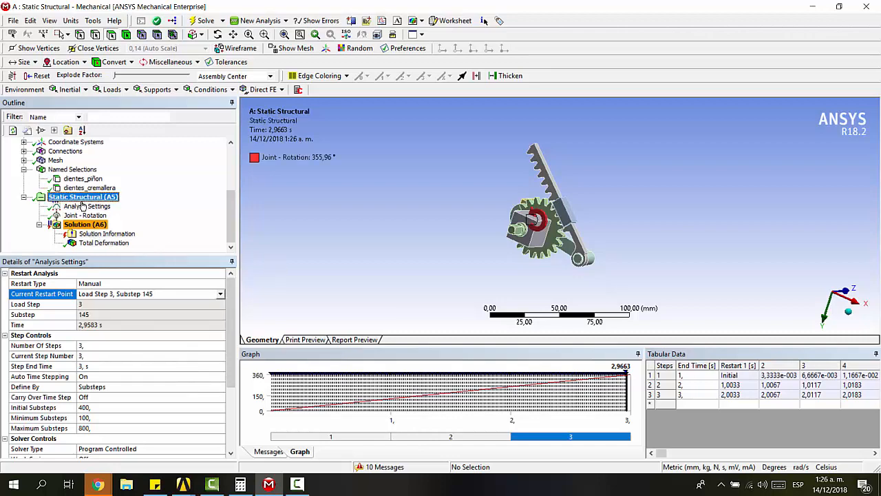
left_click(84, 225)
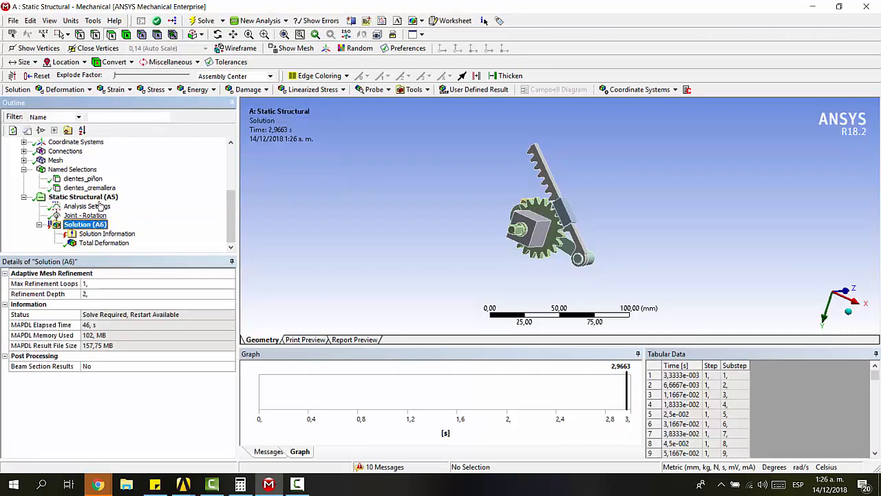
left_click(79, 179)
left_click(57, 160)
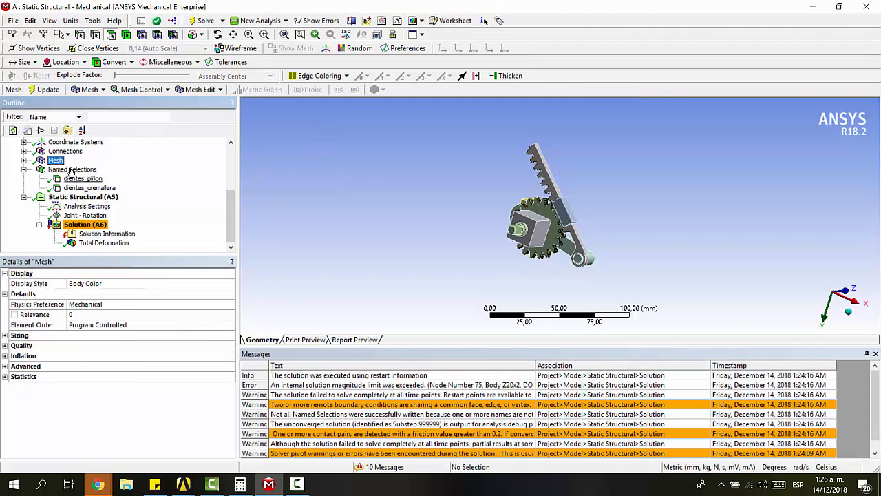
Step: Expand the connections' joints and inspect the second Fixed - Ground To Bearing joint
left_click(24, 151)
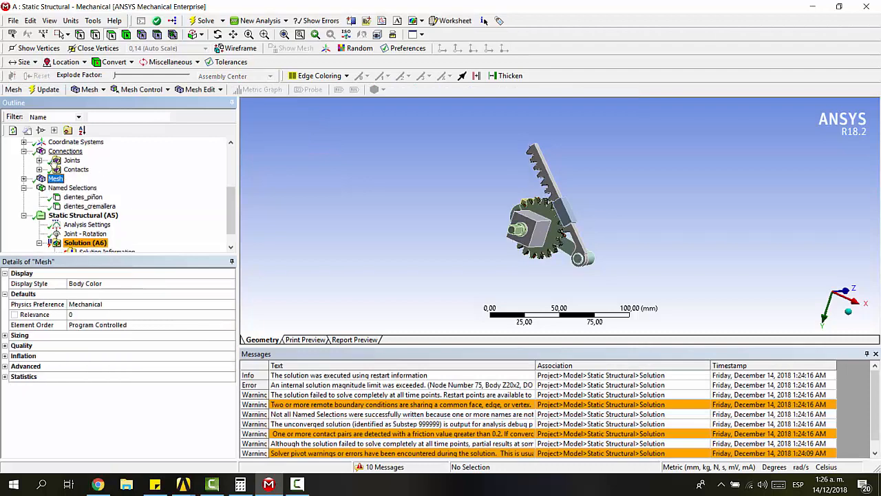
left_click(60, 161)
left_click(39, 160)
left_click(110, 179)
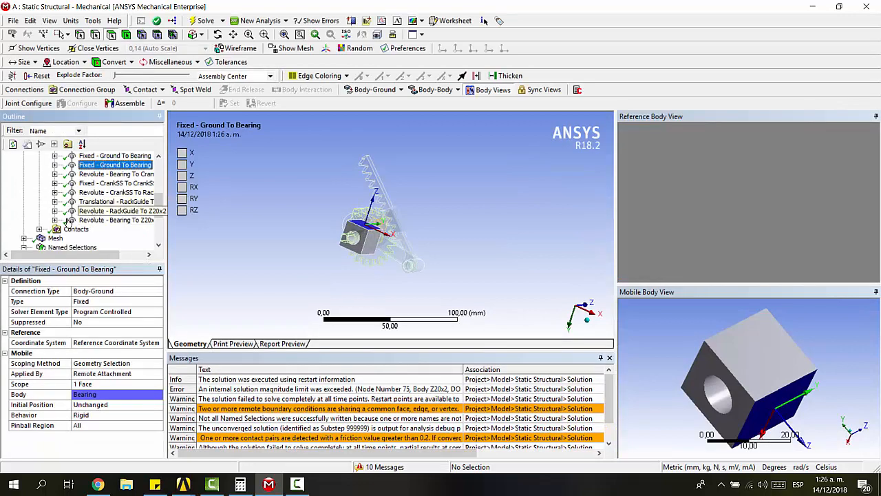
Step: Examine the frictional contact between the pinion and rack teeth, up close and from several angles
left_click(39, 228)
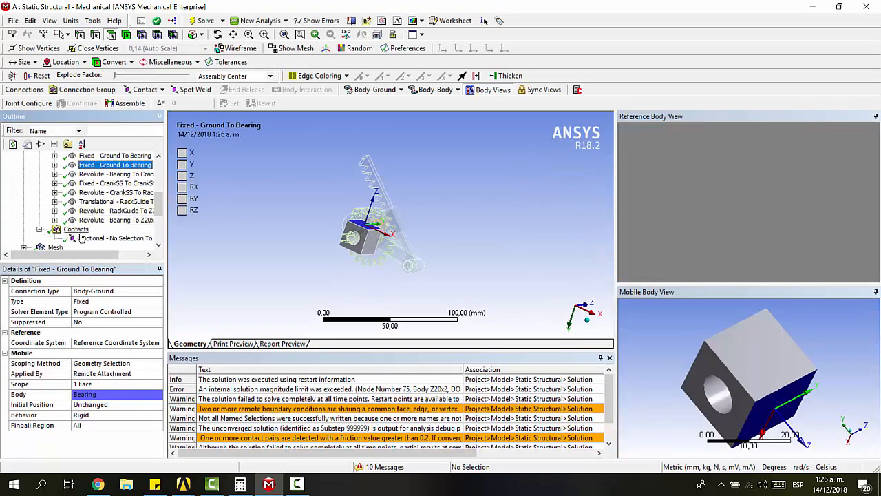
left_click(110, 238)
scroll(358, 203, "up", 5)
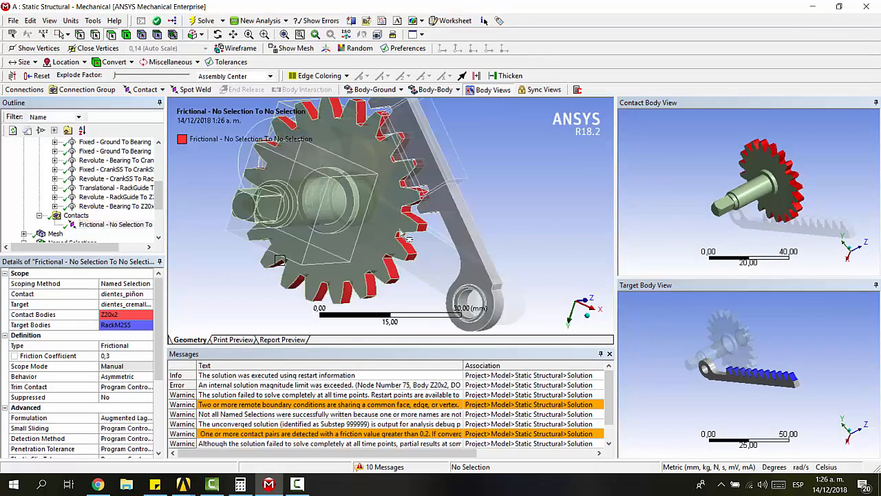
middle_click_drag(394, 176, 439, 143)
scroll(403, 217, "up", 4)
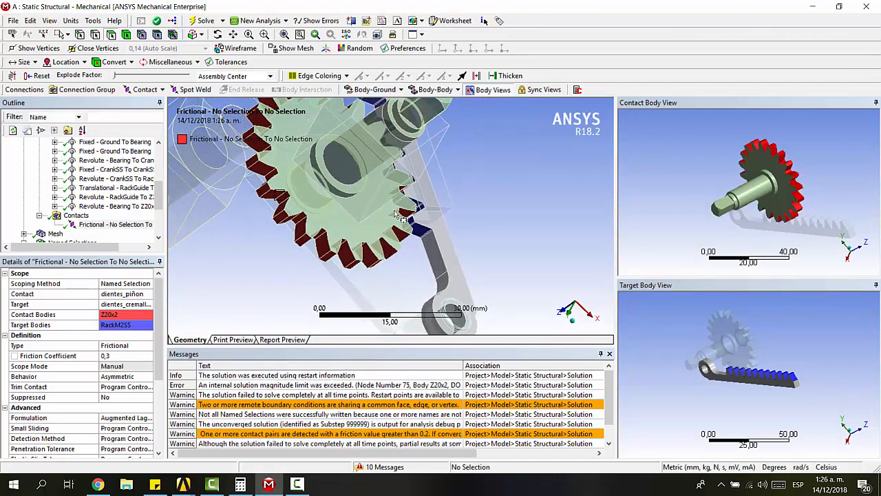
scroll(415, 233, "up", 4)
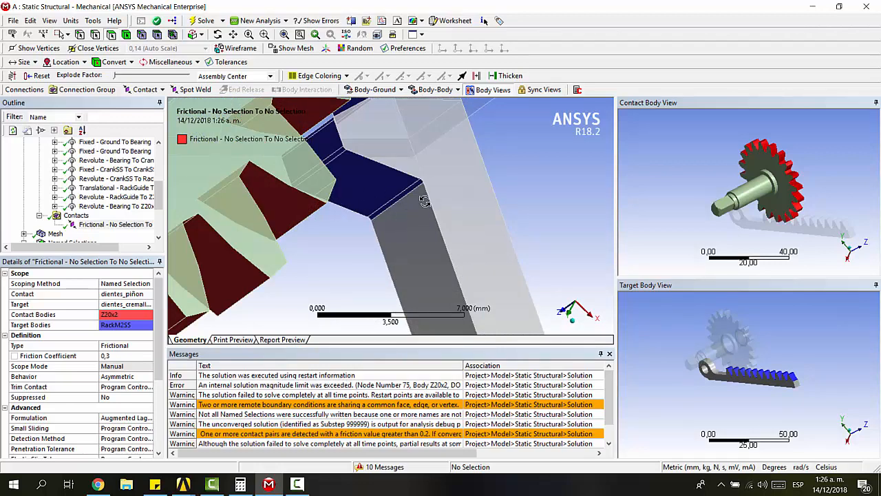
middle_click_drag(425, 201, 500, 222)
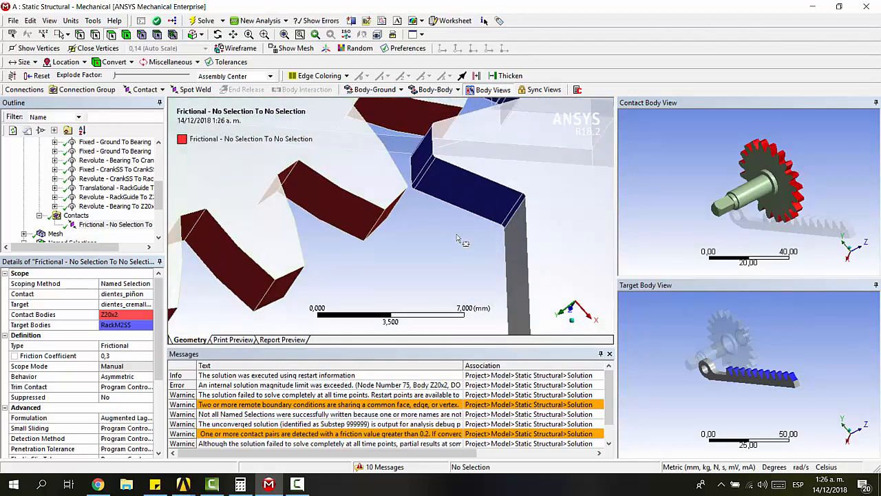
scroll(458, 239, "down", 5)
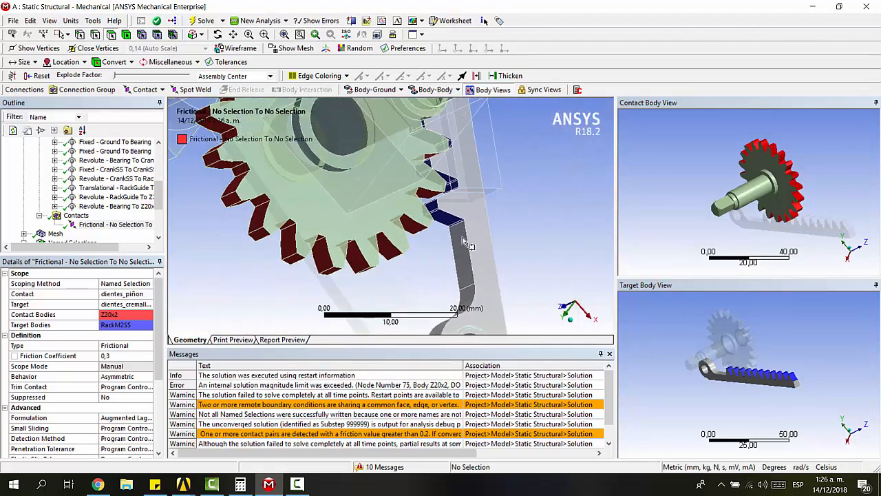
middle_click_drag(465, 242, 451, 241)
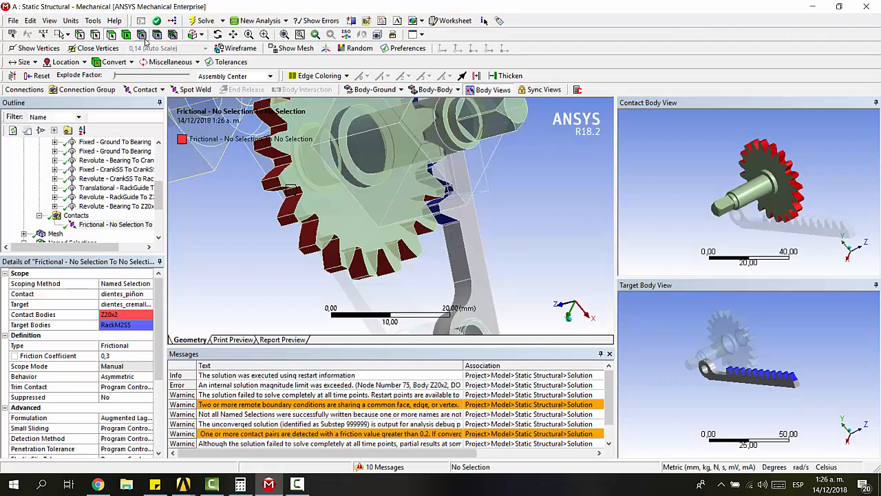
scroll(88, 188, "up", 5)
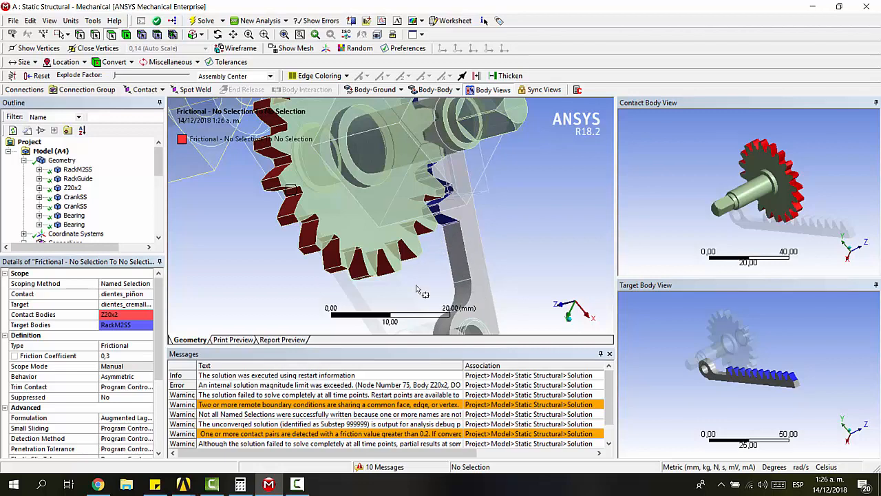
scroll(446, 264, "up", 1)
scroll(446, 264, "down", 5)
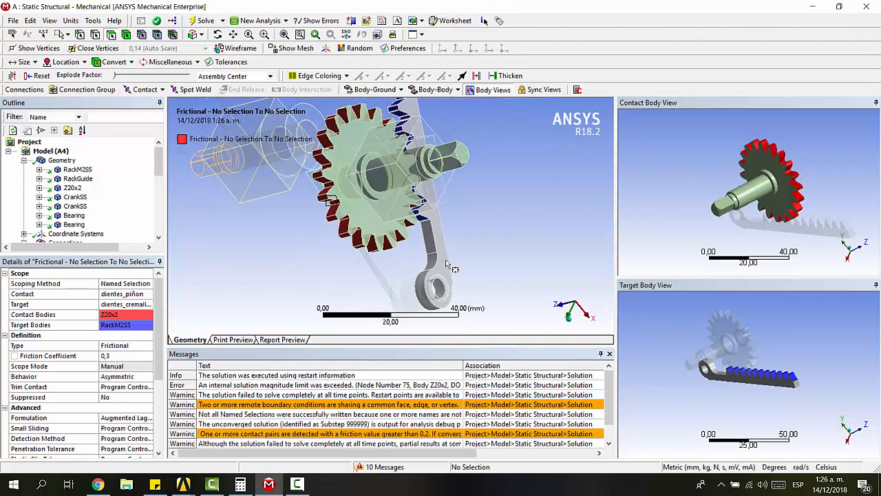
middle_click_drag(452, 266, 440, 219)
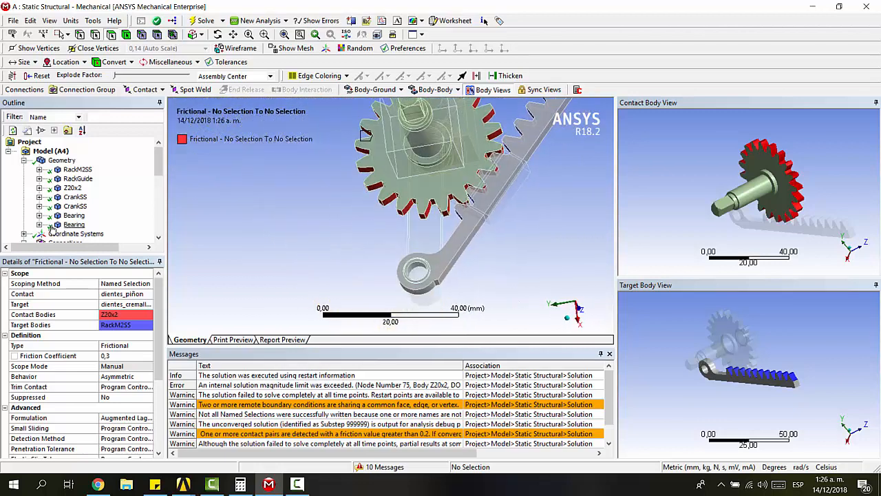
Step: Return to the Total Deformation result and examine the contours on the rack and pinion teeth from several angles
scroll(55, 221, "down", 4)
scroll(59, 220, "down", 3)
left_click(103, 234)
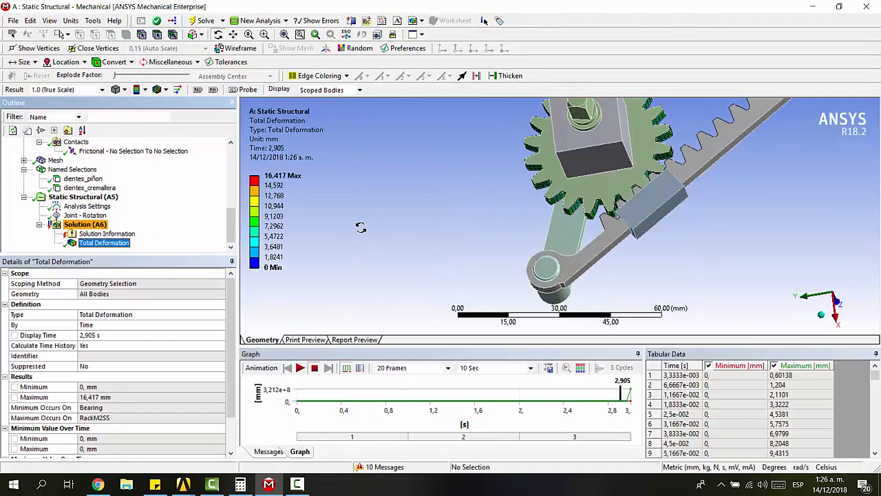
middle_click_drag(393, 235, 632, 211)
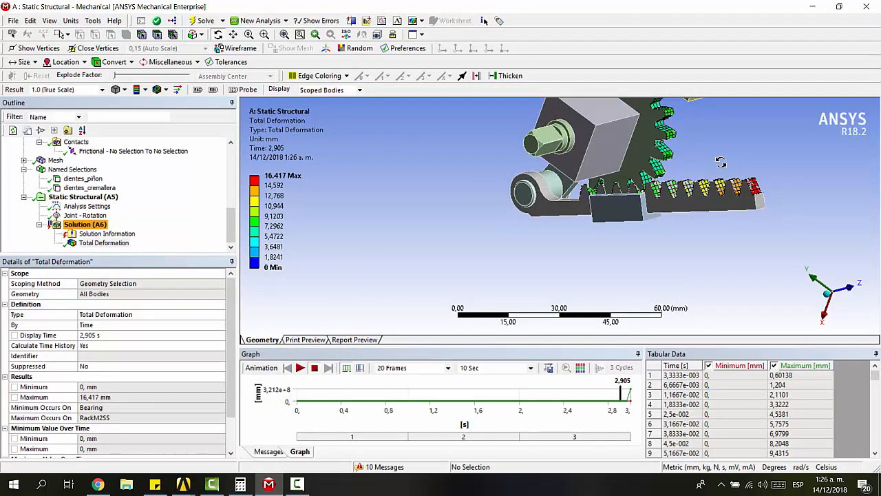
middle_click_drag(721, 163, 680, 178)
middle_click_drag(746, 151, 581, 222, "ctrl")
scroll(633, 207, "down", 3)
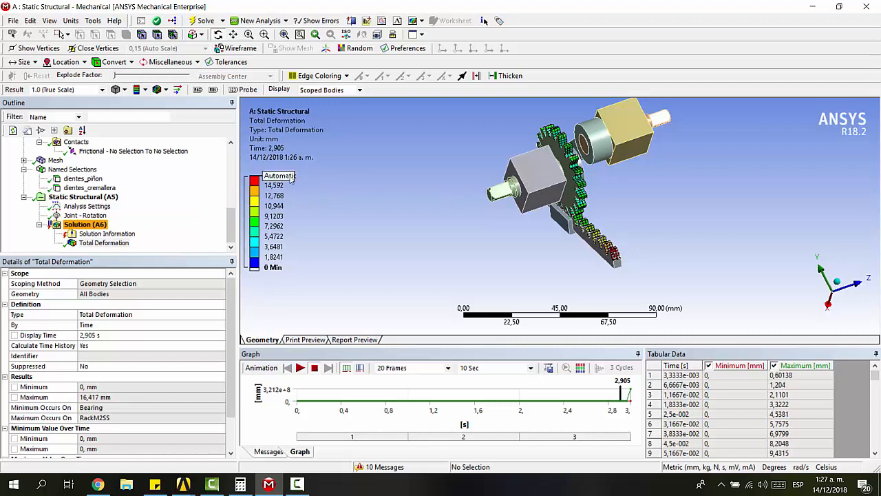
scroll(604, 243, "up", 6)
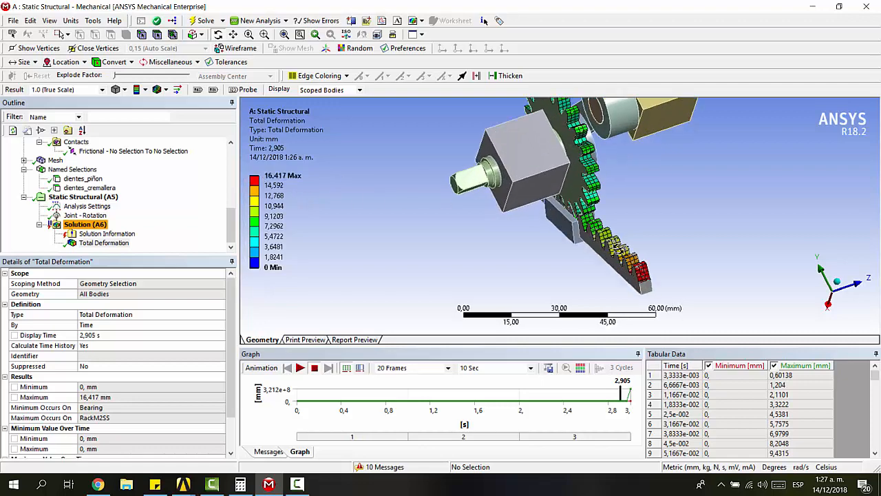
scroll(663, 260, "down", 2)
mouse_move(661, 258)
middle_mouse_down()
mouse_move(680, 247)
mouse_move(670, 261)
mouse_move(670, 243)
middle_mouse_up()
scroll(651, 238, "down", 2)
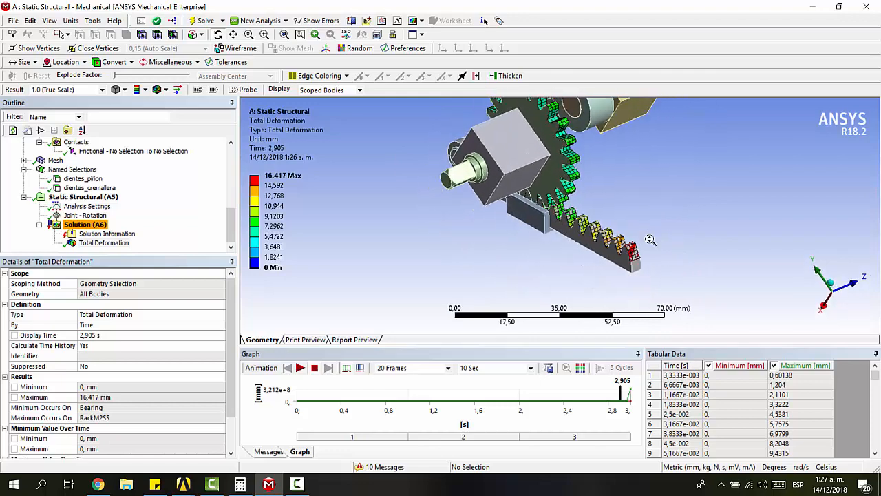
scroll(649, 240, "up", 5)
scroll(633, 247, "down", 2)
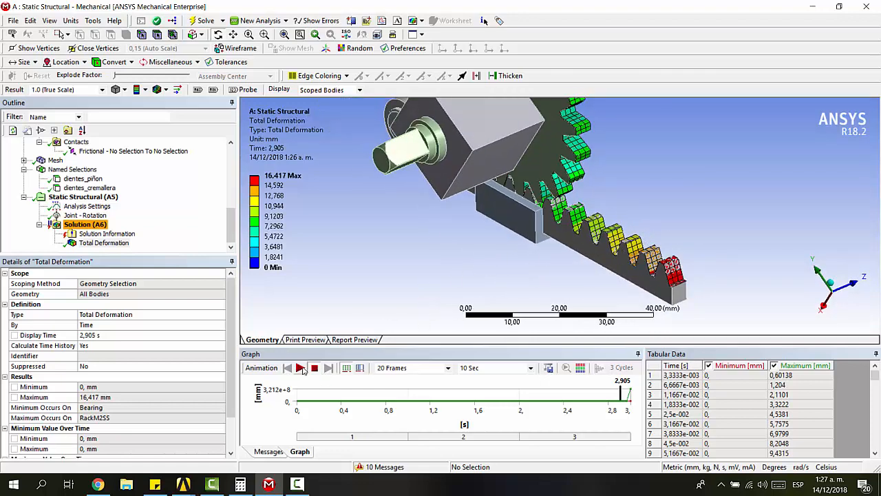
Step: Read through the tabular minimum and maximum total deformation values from the first time point to the last at 3 s
scroll(763, 394, "down", 8)
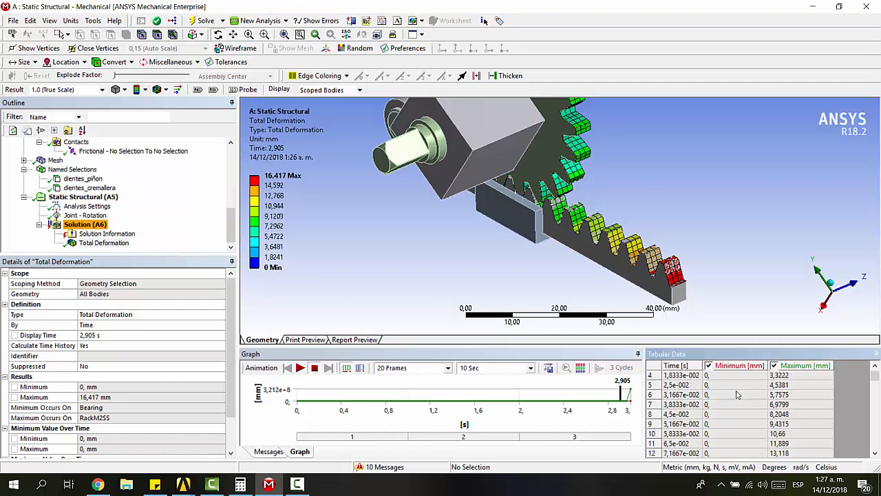
scroll(764, 394, "down", 14)
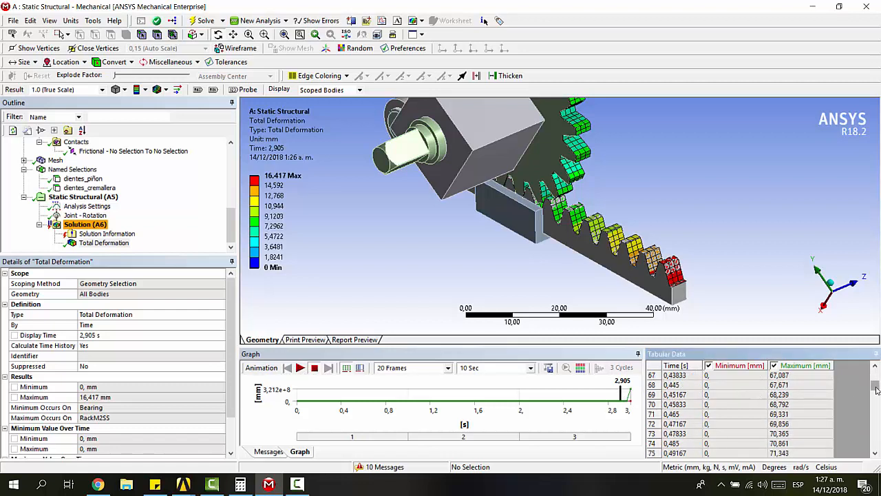
left_click_drag(877, 390, 876, 446)
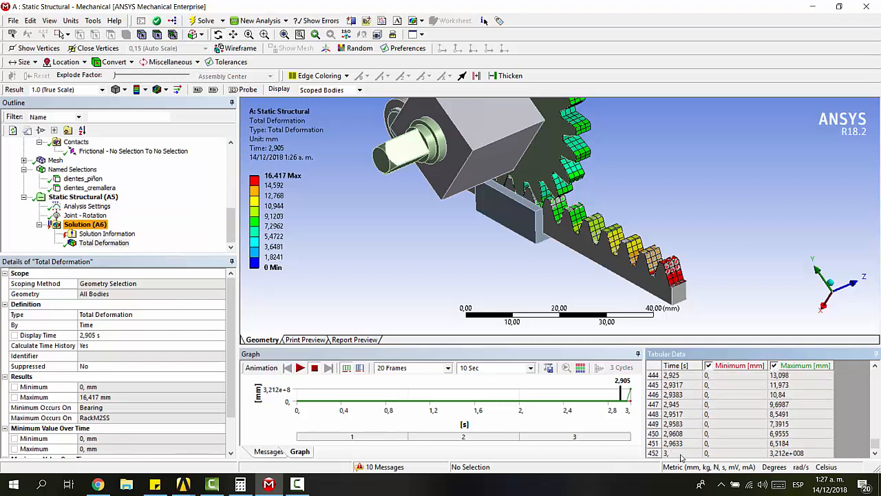
left_click(774, 444)
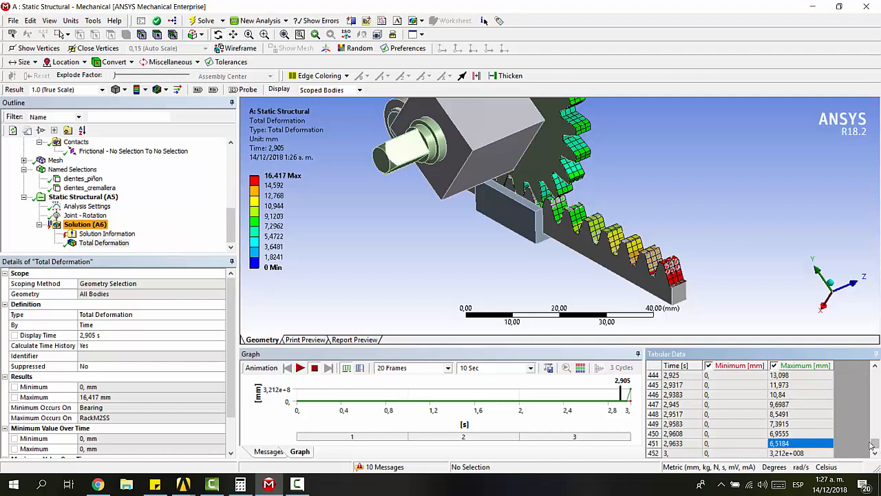
left_click_drag(876, 444, 875, 375)
scroll(864, 380, "up", 4)
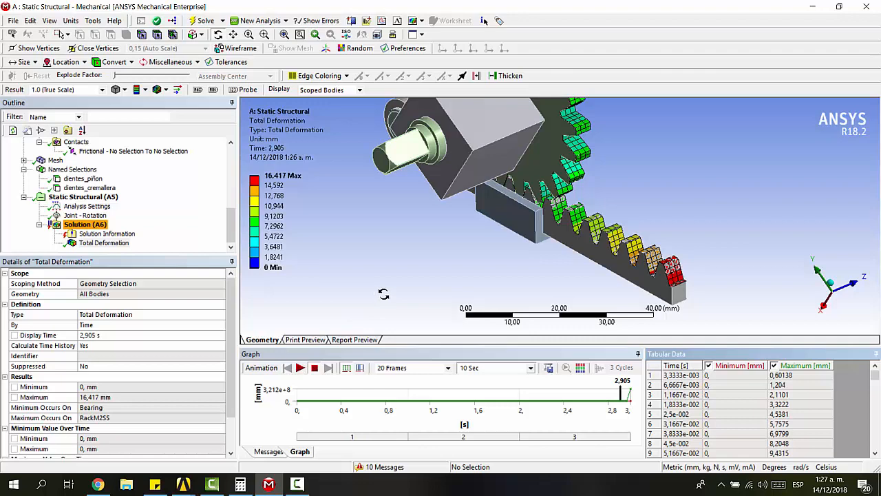
Step: Check the force convergence chart and solver messages in Solution Information, and return to the Solution's undeformed model
left_click(107, 233)
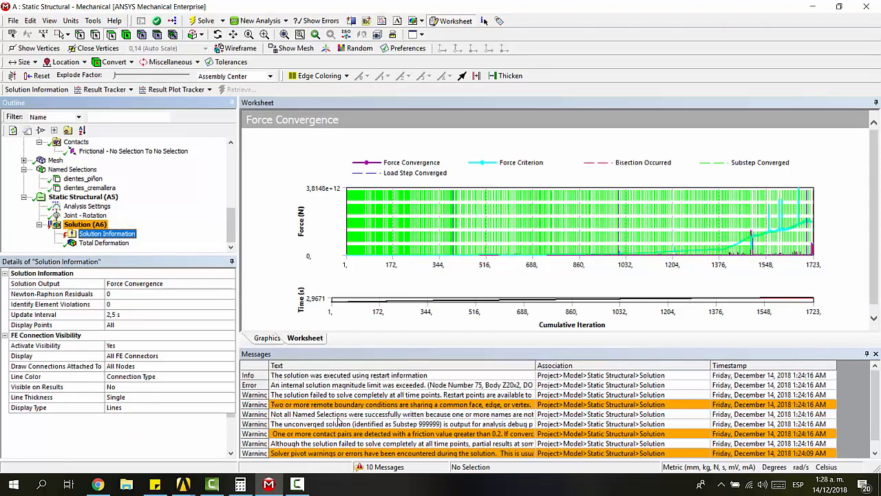
left_click(84, 224)
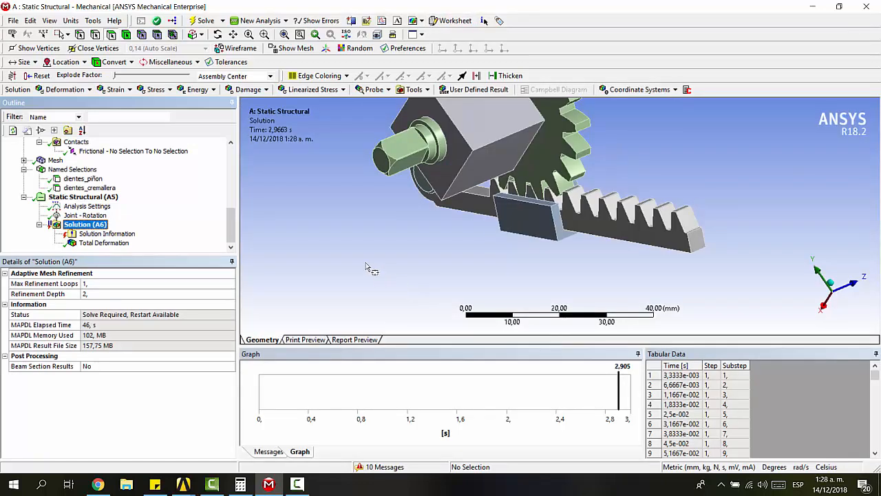
middle_click_drag(367, 268, 668, 204)
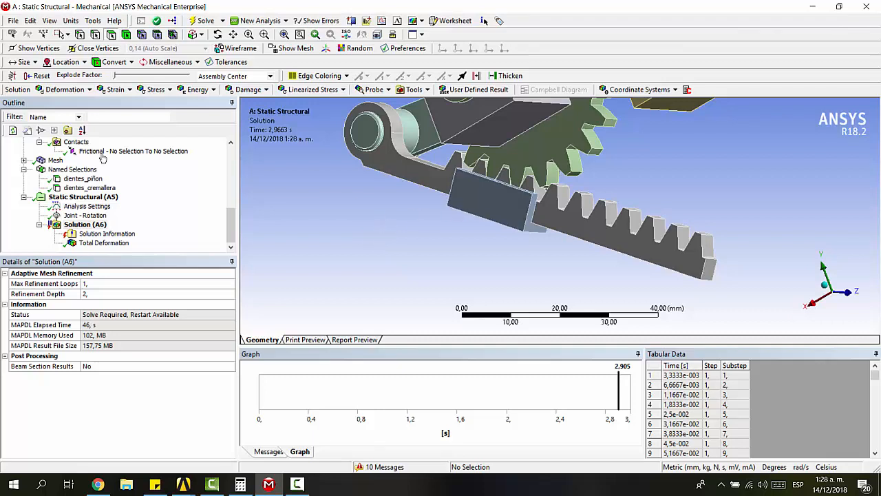
Step: Add an Equivalent (von-Mises) Stress result for all bodies to the solution and evaluate it
left_click(84, 226)
left_click(155, 90)
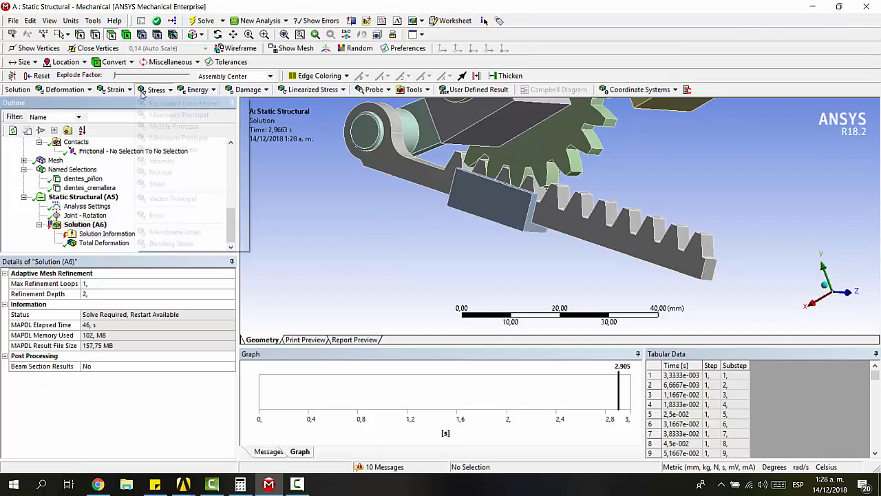
left_click(175, 104)
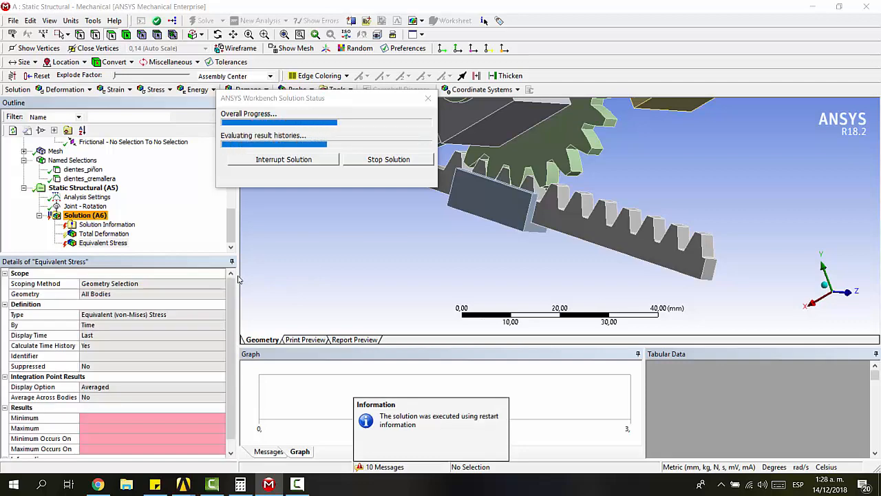
Step: Examine the Equivalent Stress result on the whole rack-and-pinion mechanism, from afar and up close
left_click(115, 245)
middle_click_drag(650, 184, 617, 188)
scroll(568, 190, "down", 8)
scroll(568, 191, "down", 7)
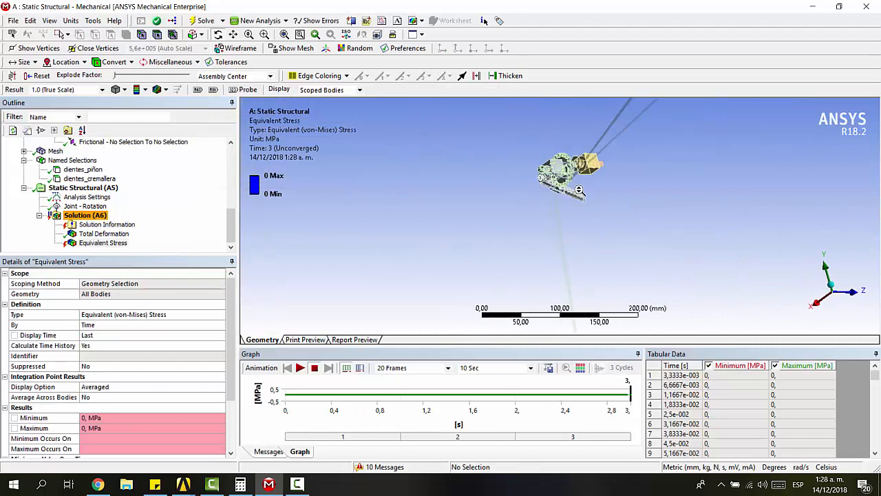
scroll(605, 203, "up", 10)
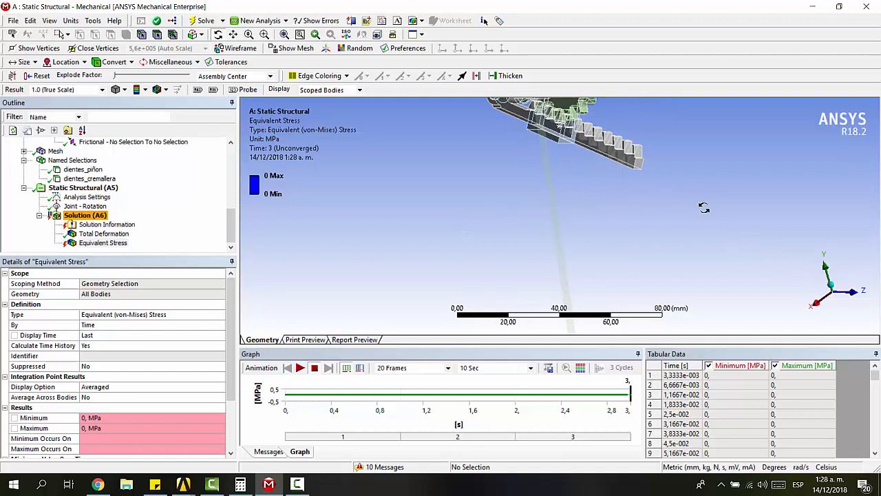
left_click(828, 286)
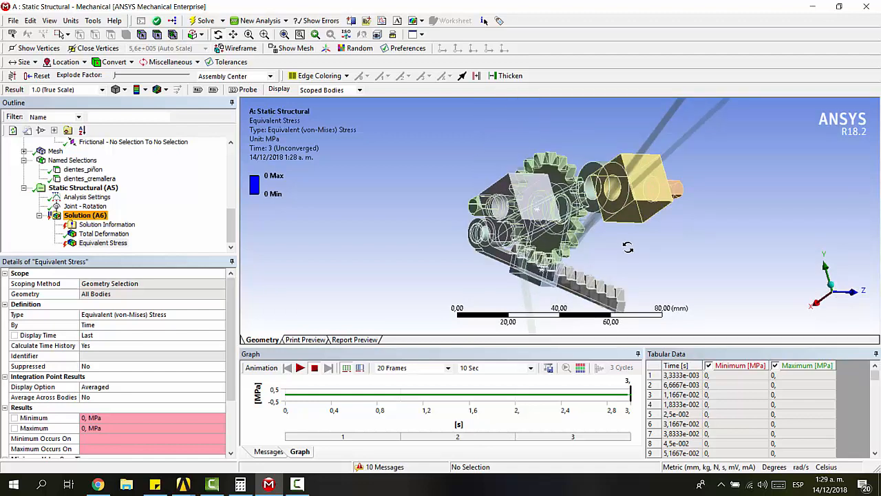